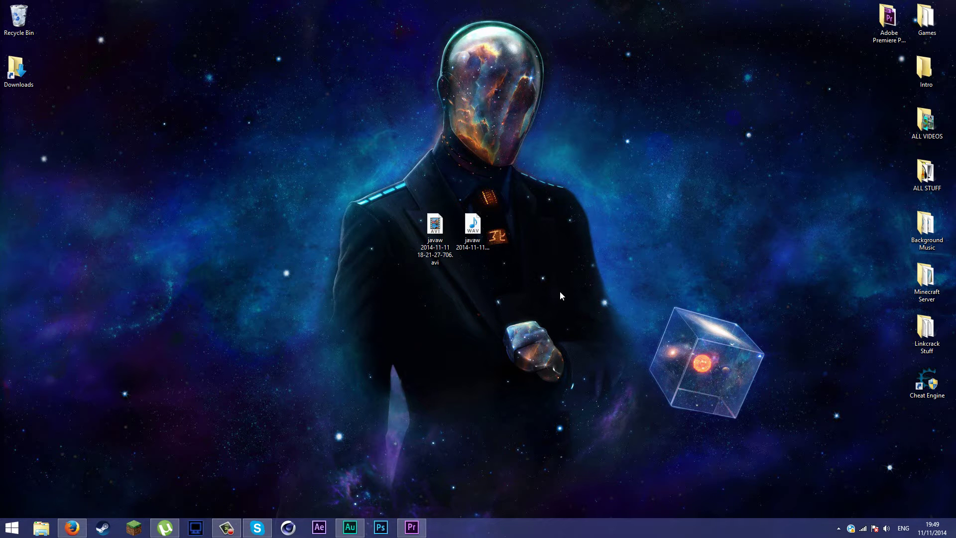
Lower the system volume to 36, then search Start for 'CyberLink' and close it unused
{"action": "key", "text": "XF86AudioLowerVolume"}
{"action": "left_click", "coordinate": [8, 527]}
{"action": "type", "text": "Cy"}
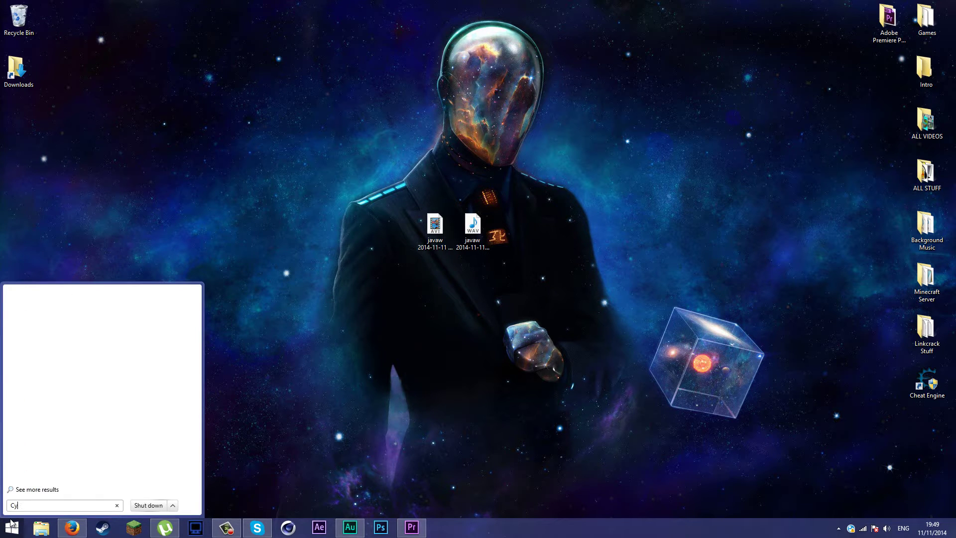
{"action": "type", "text": "berLi"}
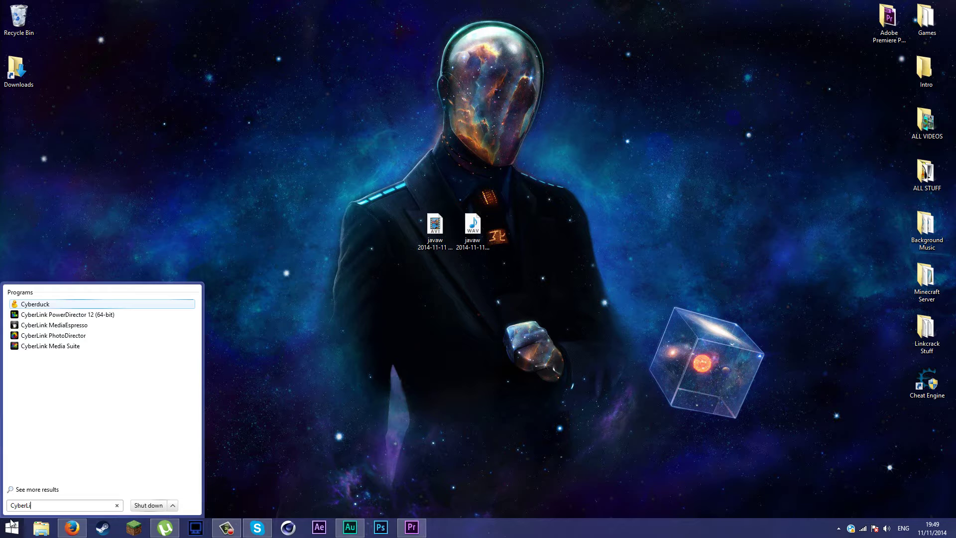
{"action": "type", "text": "nk"}
{"action": "key", "text": "ctrl+a"}
{"action": "key", "text": "BackSpace"}
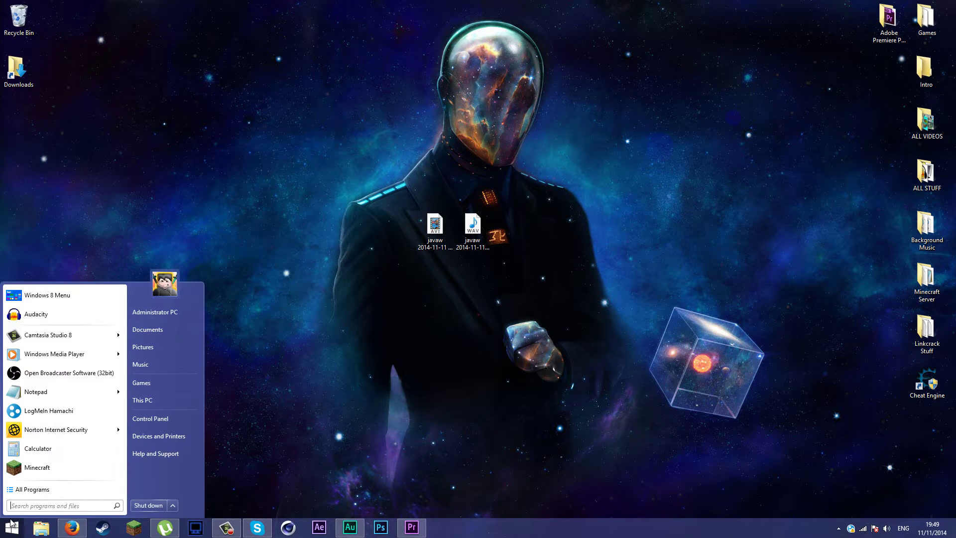
{"action": "left_click", "coordinate": [11, 523]}
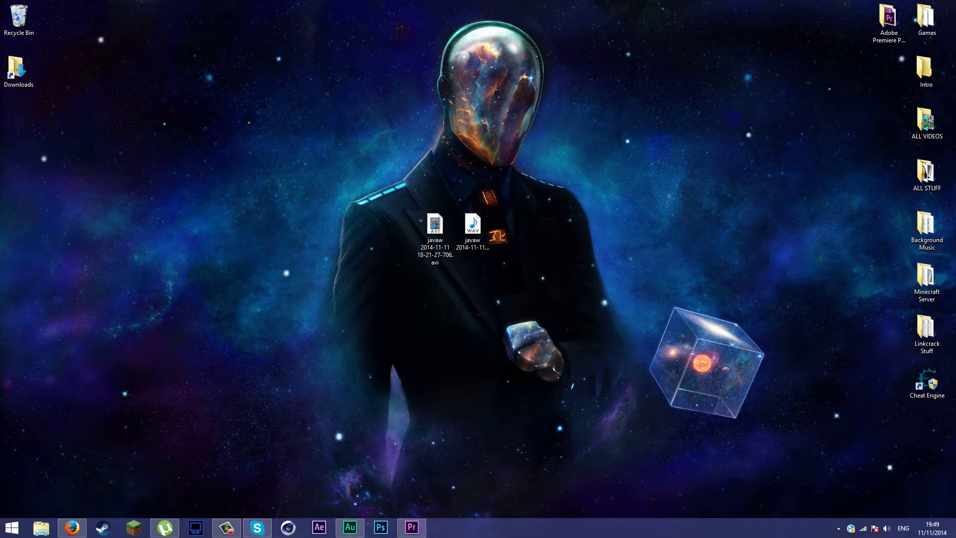
Minimise and restore Premiere Pro, select both javaw files on the desktop, then restore it full screen
{"action": "left_click", "coordinate": [411, 529]}
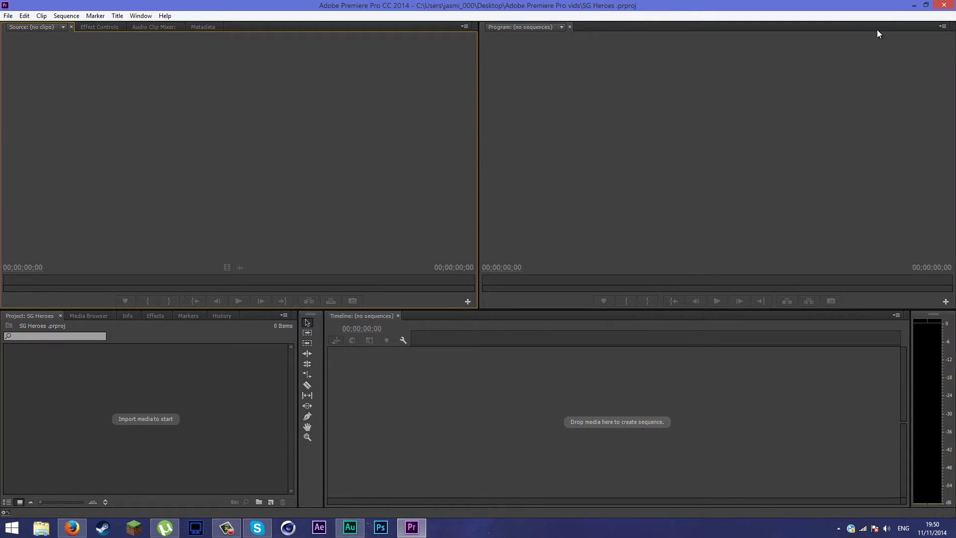
{"action": "left_click", "coordinate": [915, 6]}
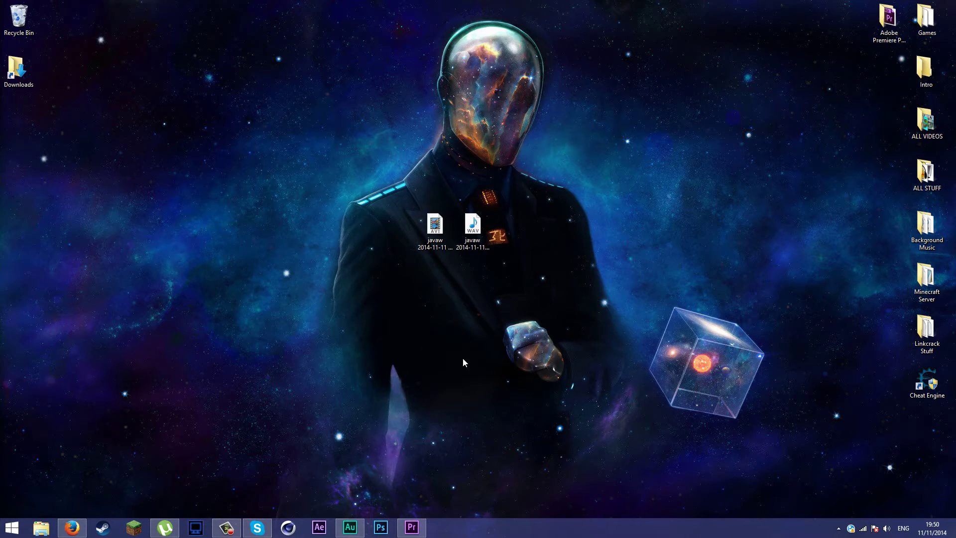
{"action": "left_click", "coordinate": [412, 528]}
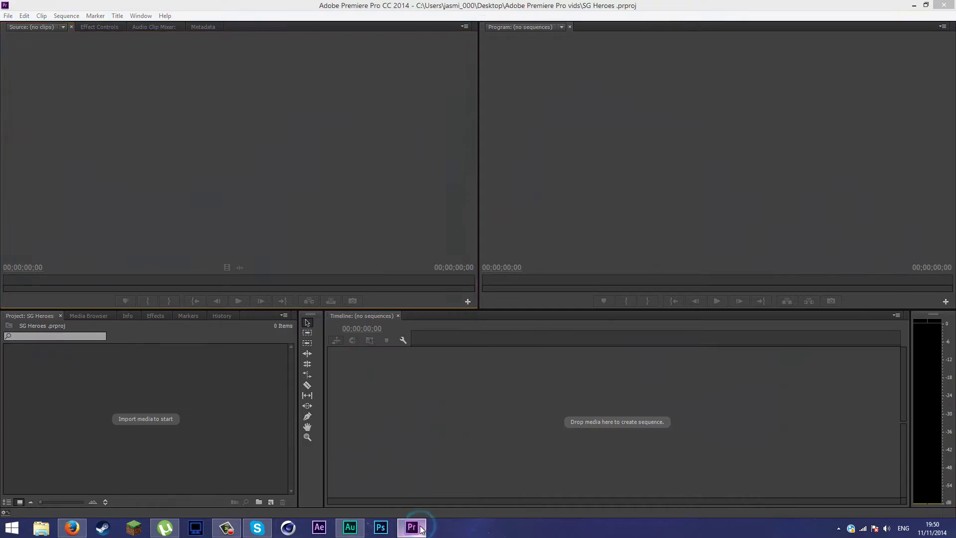
{"action": "left_click", "coordinate": [412, 528]}
{"action": "left_click_drag", "start_coordinate": [317, 179], "coordinate": [593, 339]}
{"action": "left_click", "coordinate": [411, 528]}
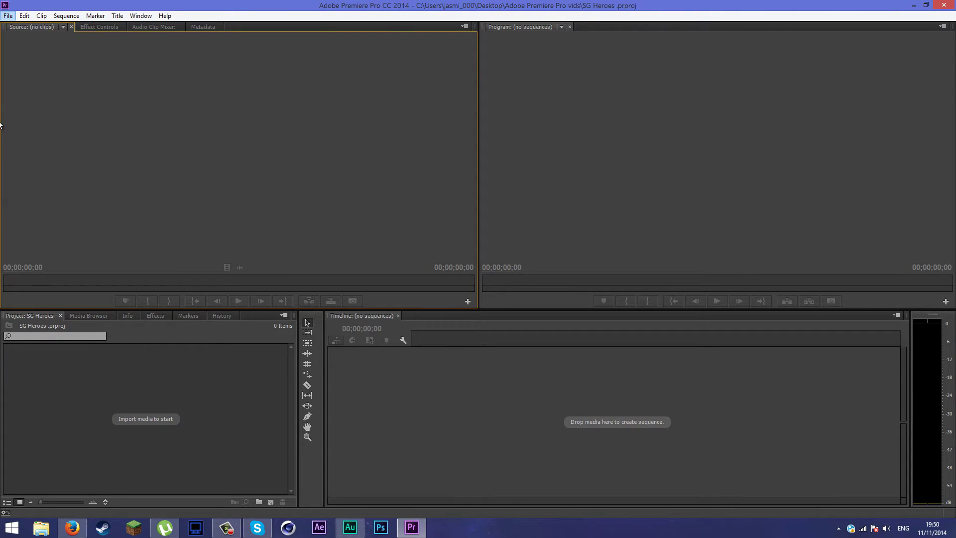
Create a new Untitled project via File > New > Project
{"action": "left_click", "coordinate": [8, 15]}
{"action": "mouse_move", "coordinate": [124, 26]}
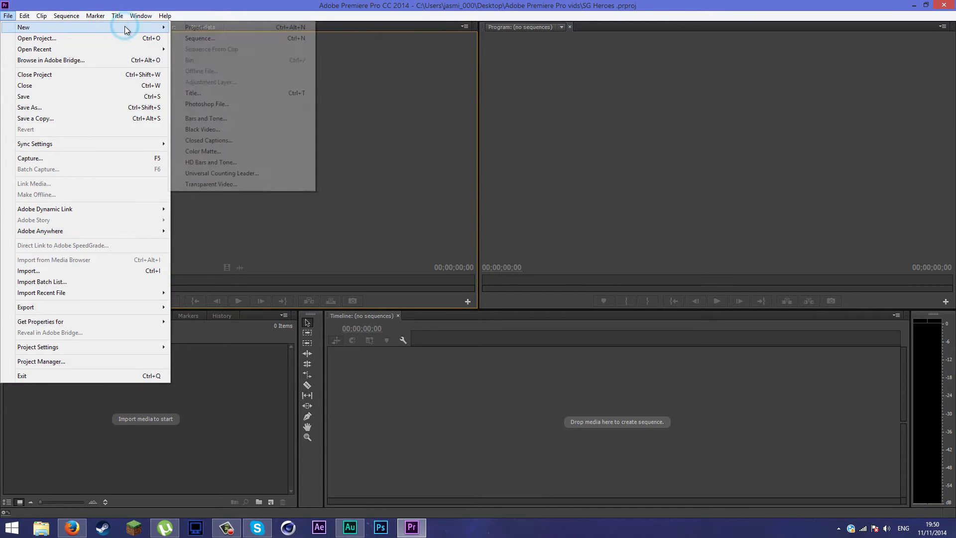
{"action": "left_click", "coordinate": [214, 27]}
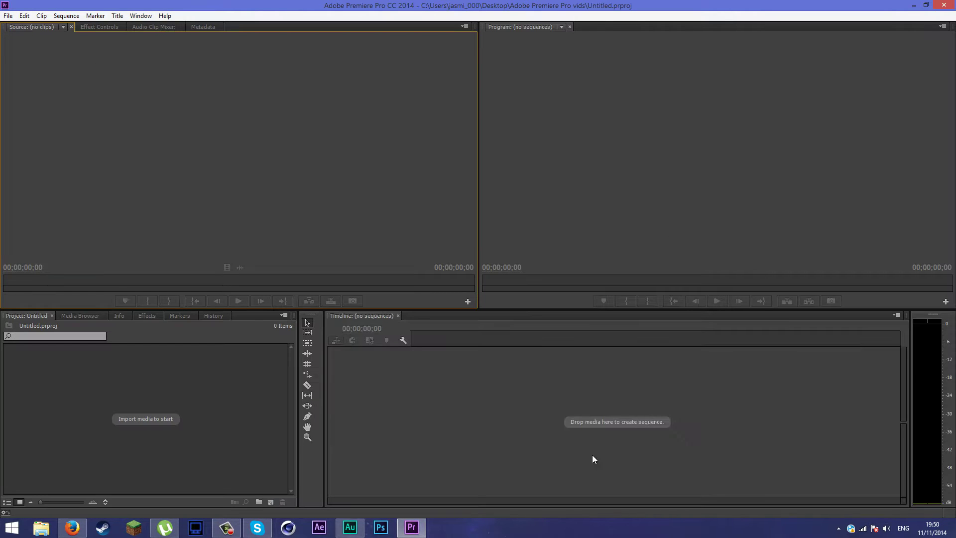
Click through the Source, Program, Timeline and Project panels, ending in the project's media area
{"action": "left_click", "coordinate": [115, 415]}
{"action": "left_click", "coordinate": [313, 175]}
{"action": "left_click", "coordinate": [578, 167]}
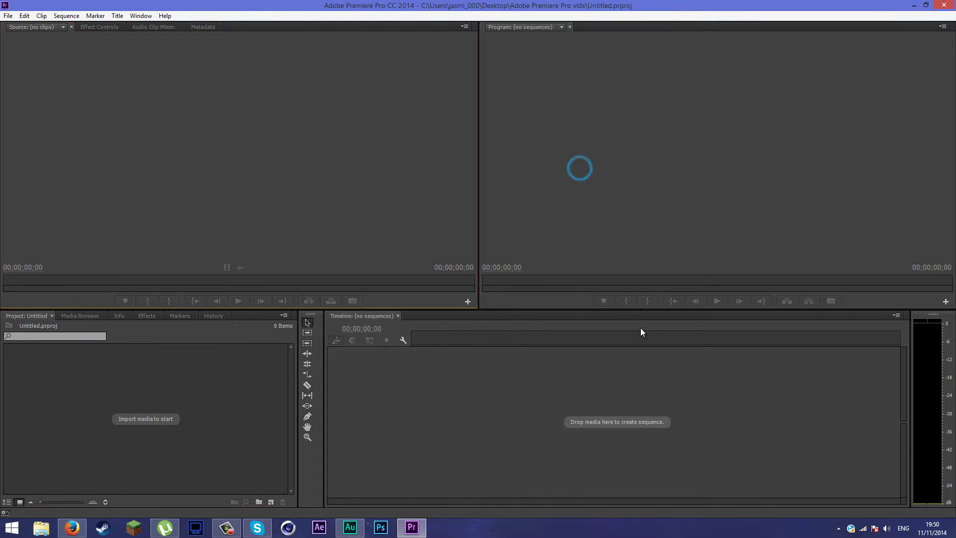
{"action": "left_click", "coordinate": [640, 328]}
{"action": "left_click", "coordinate": [236, 377]}
{"action": "left_click", "coordinate": [280, 203]}
{"action": "left_click", "coordinate": [548, 269]}
{"action": "left_click", "coordinate": [652, 422]}
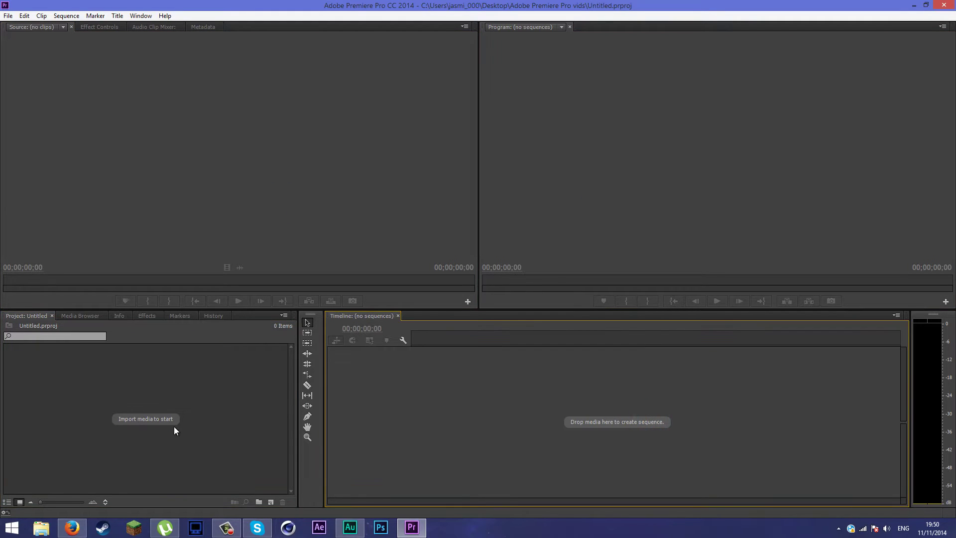
{"action": "left_click", "coordinate": [175, 428]}
{"action": "left_click", "coordinate": [296, 191]}
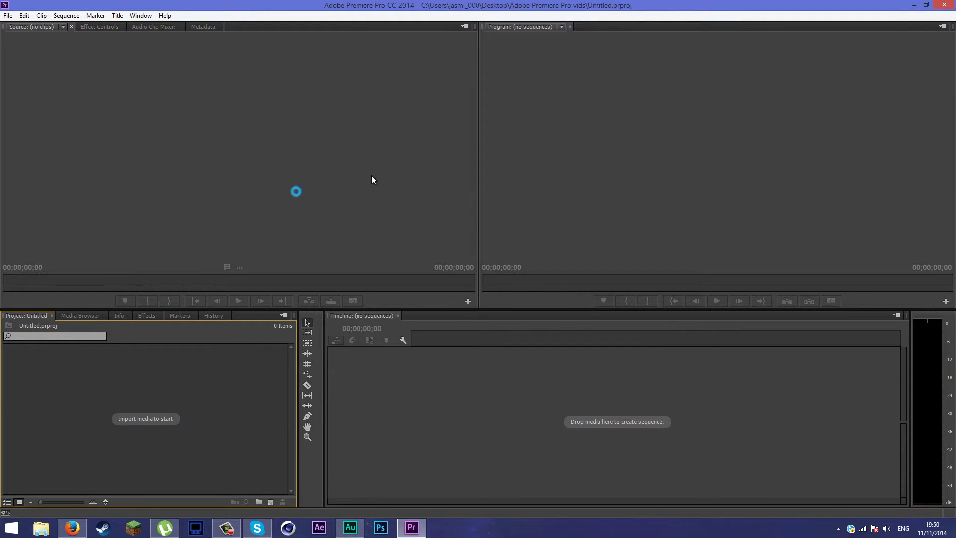
{"action": "left_click", "coordinate": [681, 178]}
{"action": "left_click", "coordinate": [569, 417]}
{"action": "left_click", "coordinate": [140, 369]}
Add a new sequence from the Project panel and name it 'Minecraft tutorial'
{"action": "right_click", "coordinate": [136, 419]}
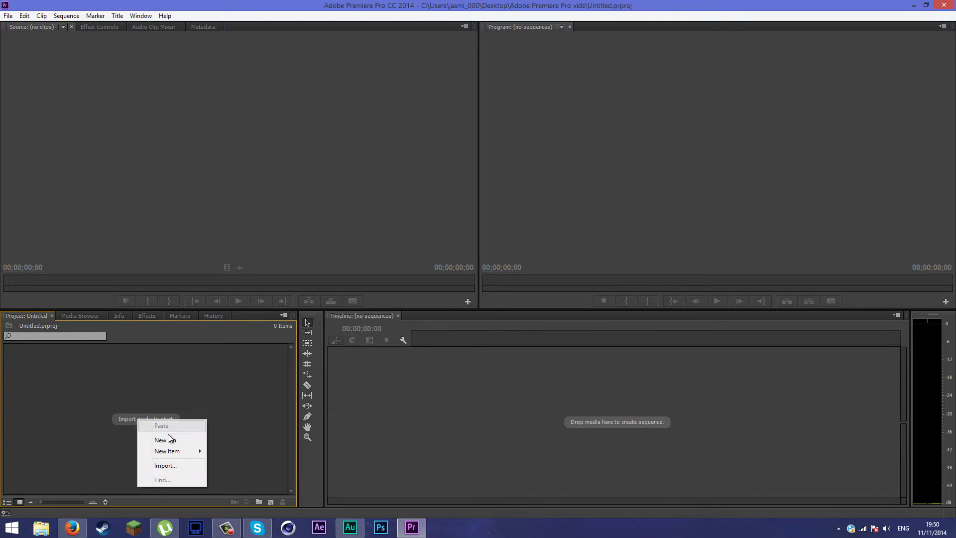
{"action": "mouse_move", "coordinate": [195, 451]}
{"action": "left_click", "coordinate": [273, 341]}
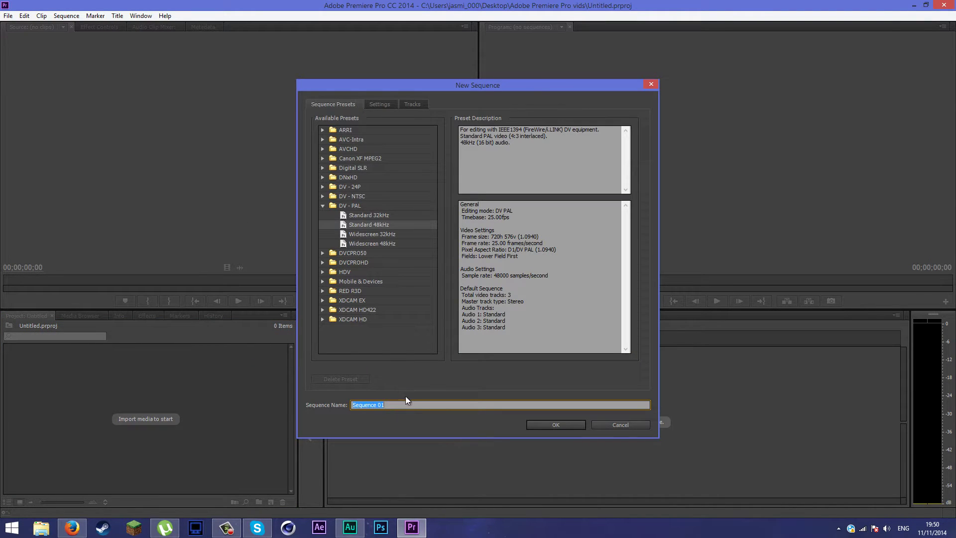
{"action": "type", "text": "Minecraft tutorial"}
{"action": "key", "text": "Return"}
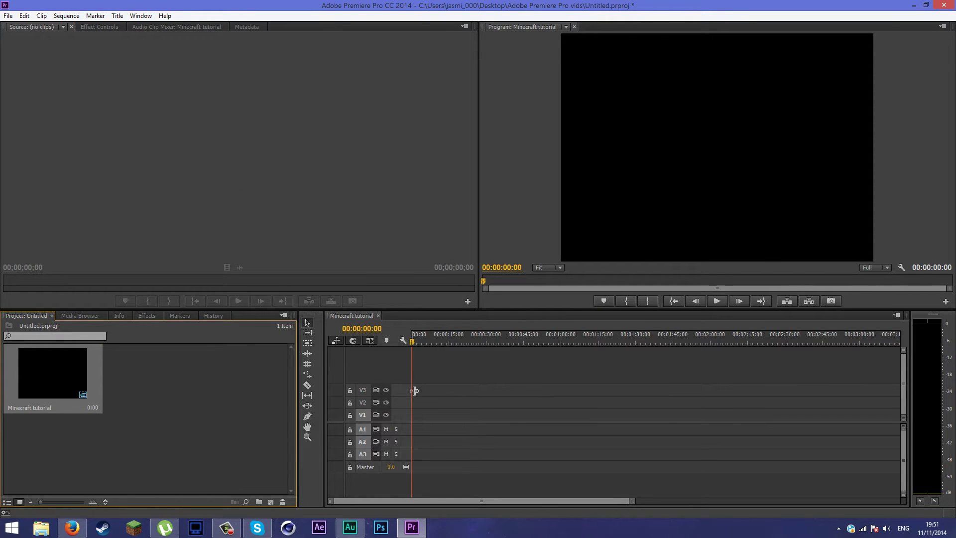
{"action": "left_click", "coordinate": [308, 343]}
{"action": "left_click", "coordinate": [309, 366]}
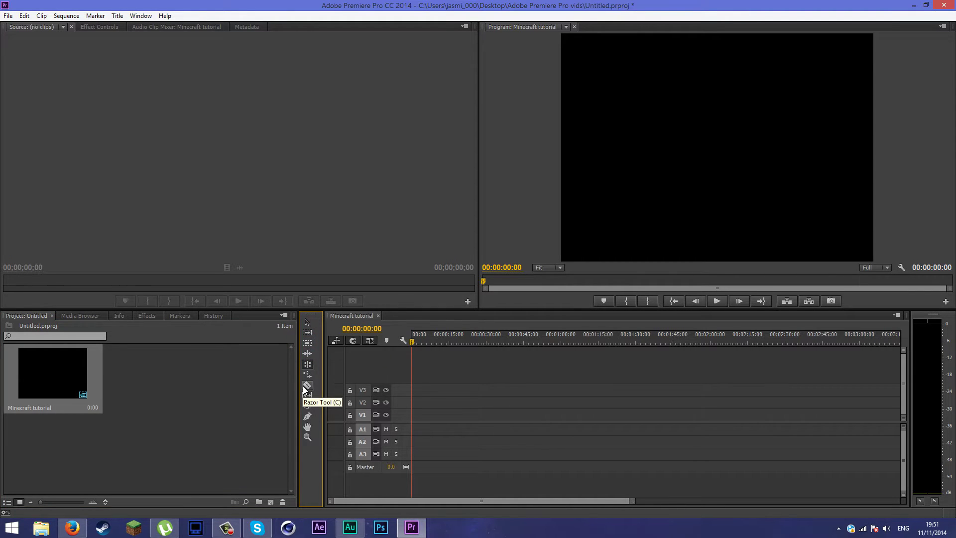
{"action": "left_click", "coordinate": [307, 385]}
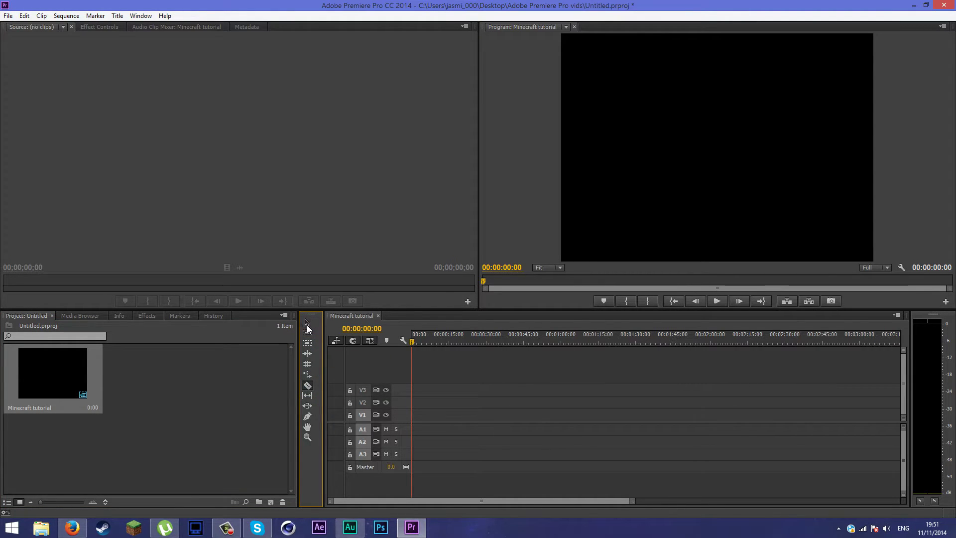
{"action": "left_click", "coordinate": [307, 437]}
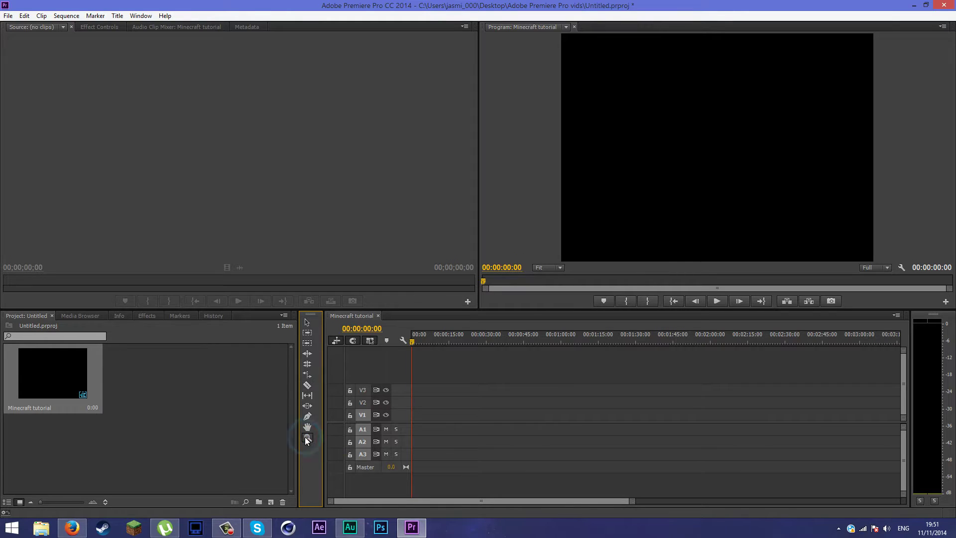
{"action": "left_click", "coordinate": [306, 387]}
{"action": "left_click", "coordinate": [309, 323]}
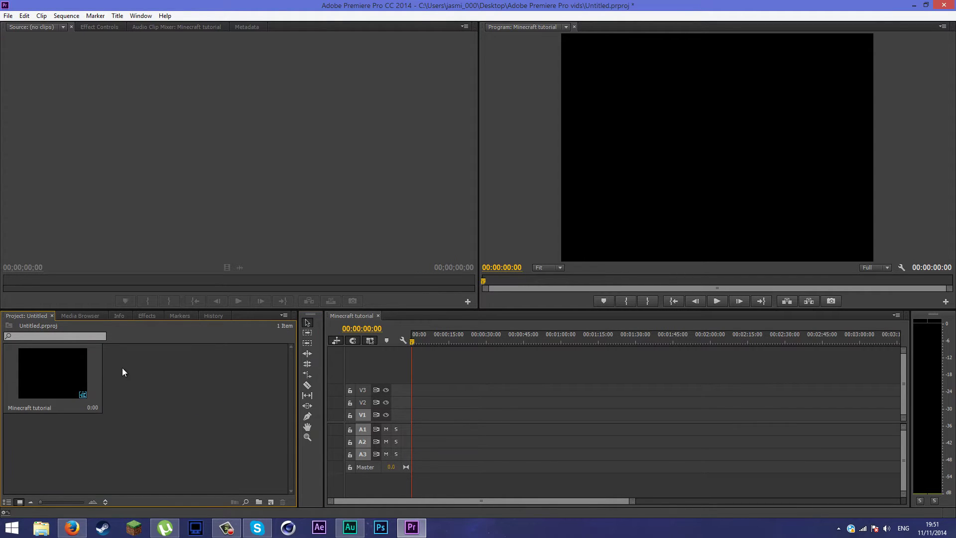
Import the javaw .avi and javaw .wav recordings from the Desktop together
{"action": "right_click", "coordinate": [143, 366]}
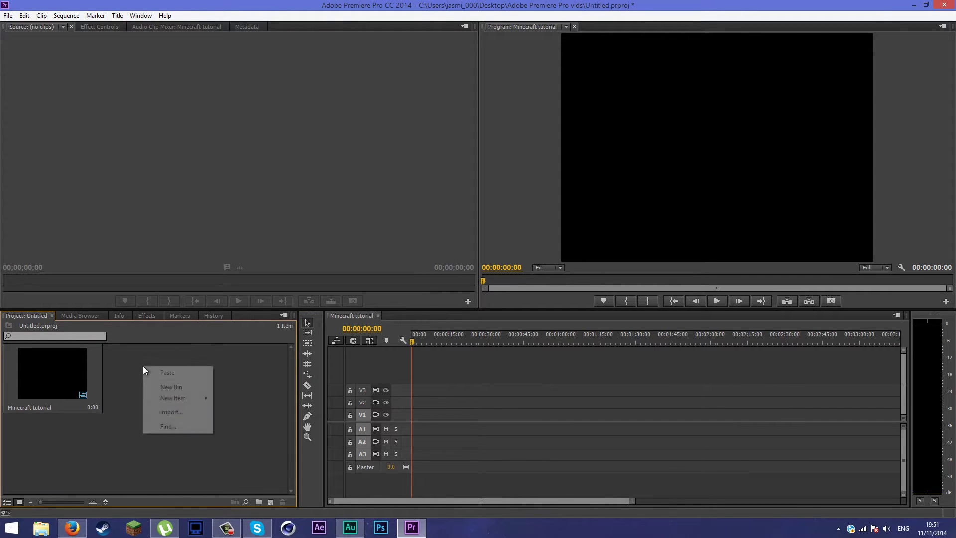
{"action": "left_click", "coordinate": [181, 412]}
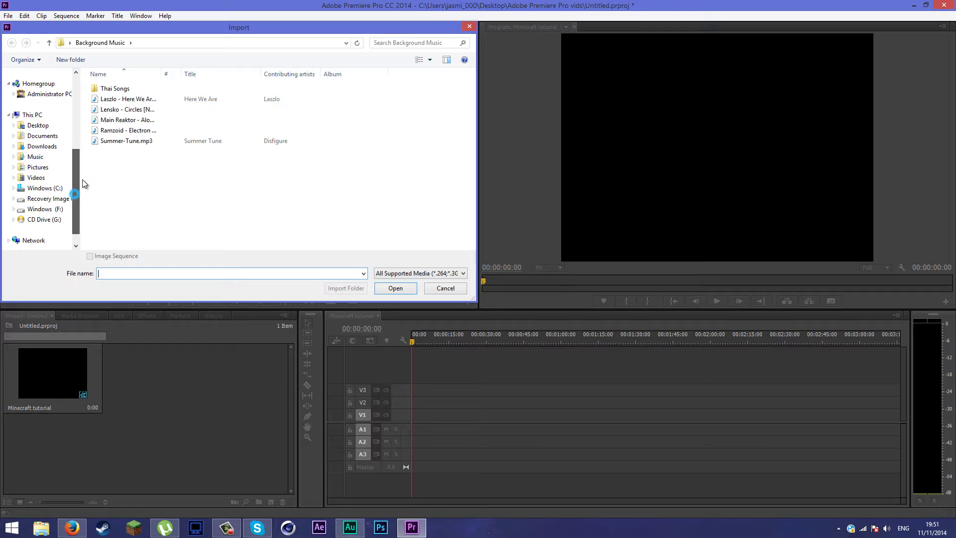
{"action": "left_click_drag", "start_coordinate": [83, 180], "coordinate": [85, 127]}
{"action": "left_click", "coordinate": [50, 110]}
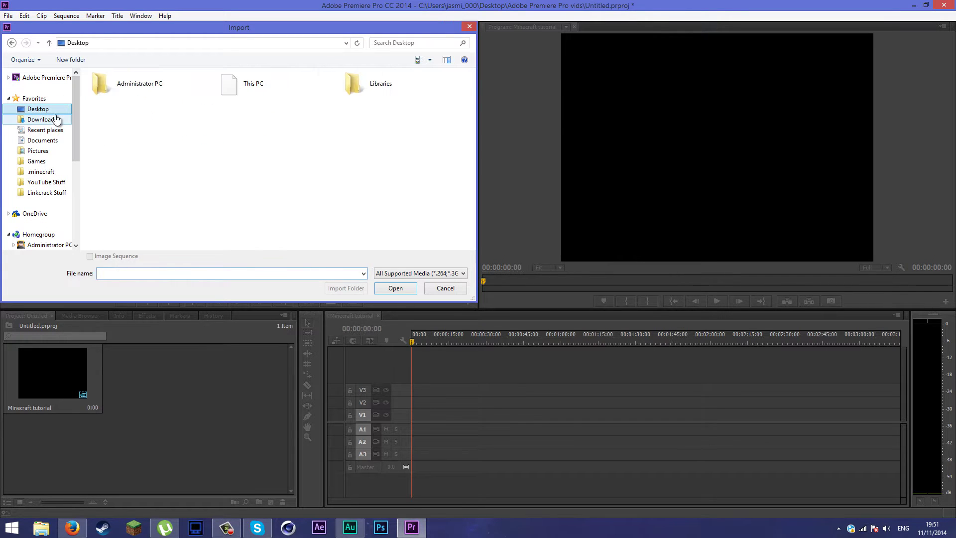
{"action": "left_click", "coordinate": [263, 228]}
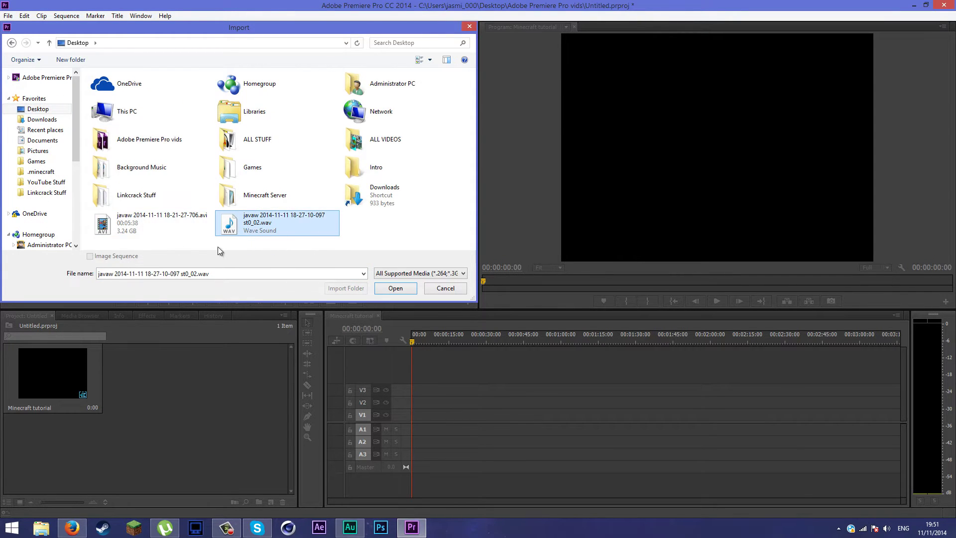
{"action": "left_click", "coordinate": [161, 228]}
{"action": "left_click", "coordinate": [226, 223]}
{"action": "left_click", "coordinate": [170, 229]}
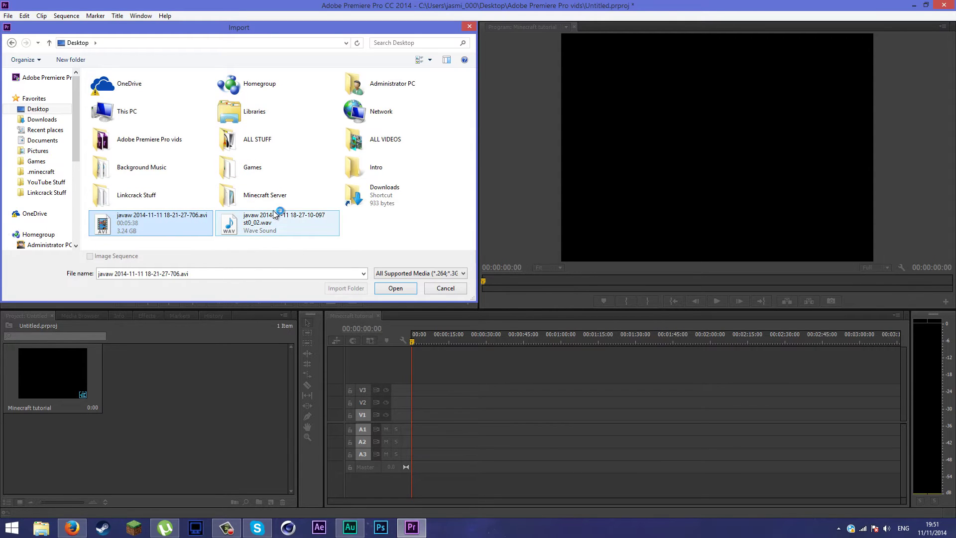
{"action": "left_click", "coordinate": [279, 226], "text": "ctrl"}
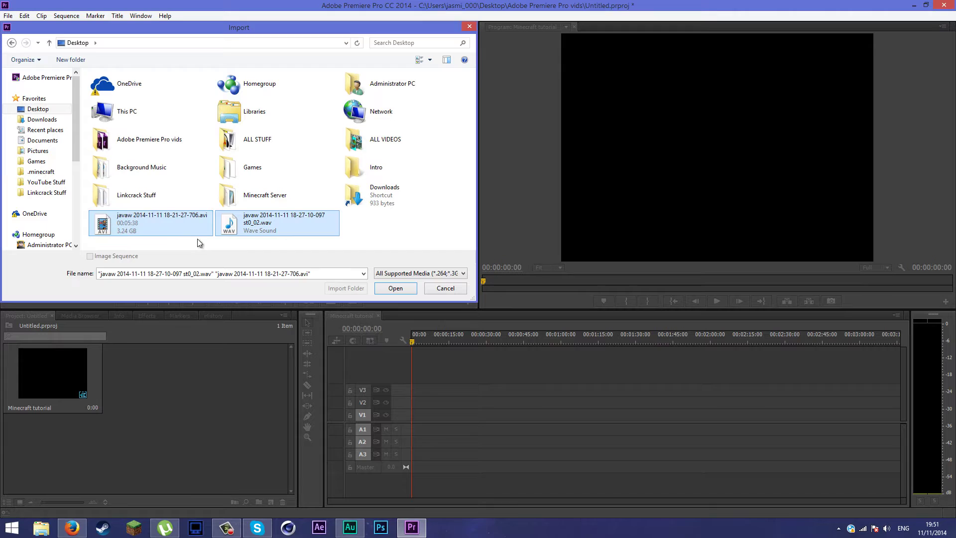
{"action": "left_click", "coordinate": [393, 289]}
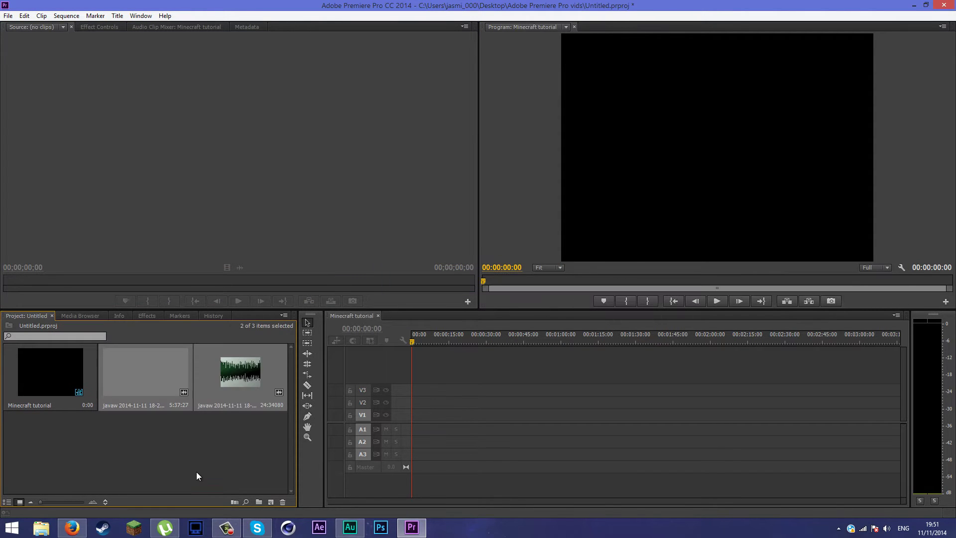
Drag the javaw .avi clip onto the timeline and let the sequence adopt the clip's settings
{"action": "left_click", "coordinate": [260, 384]}
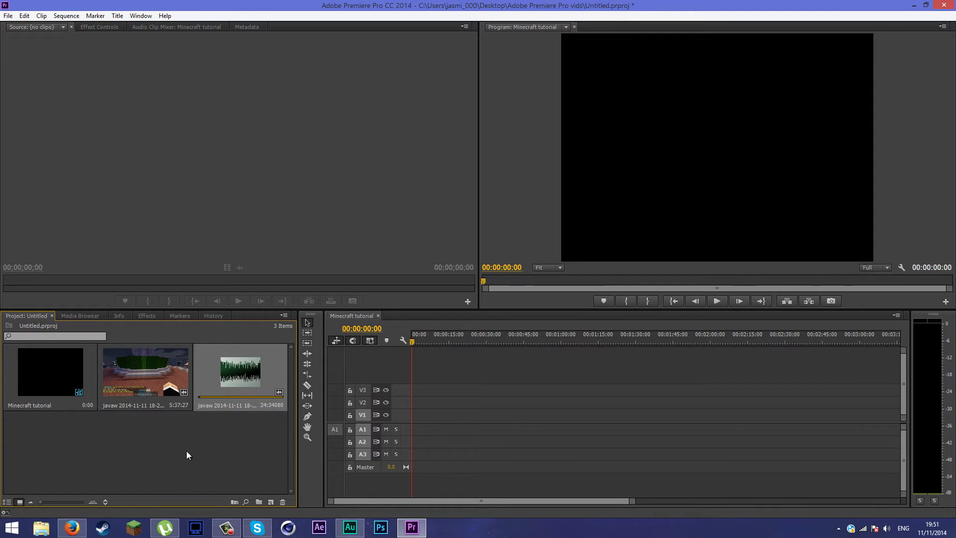
{"action": "left_click", "coordinate": [130, 438]}
{"action": "left_click", "coordinate": [224, 396]}
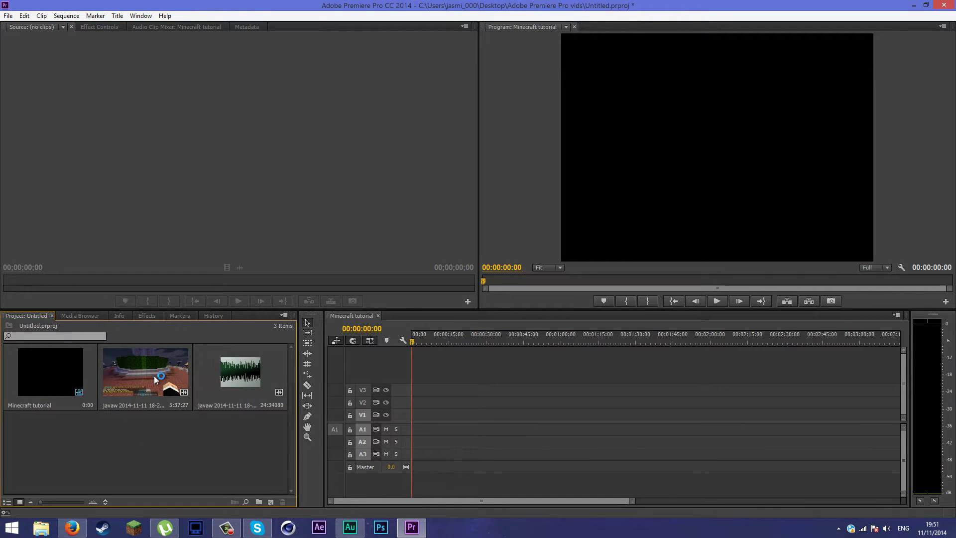
{"action": "left_click", "coordinate": [154, 375]}
{"action": "left_click", "coordinate": [155, 372]}
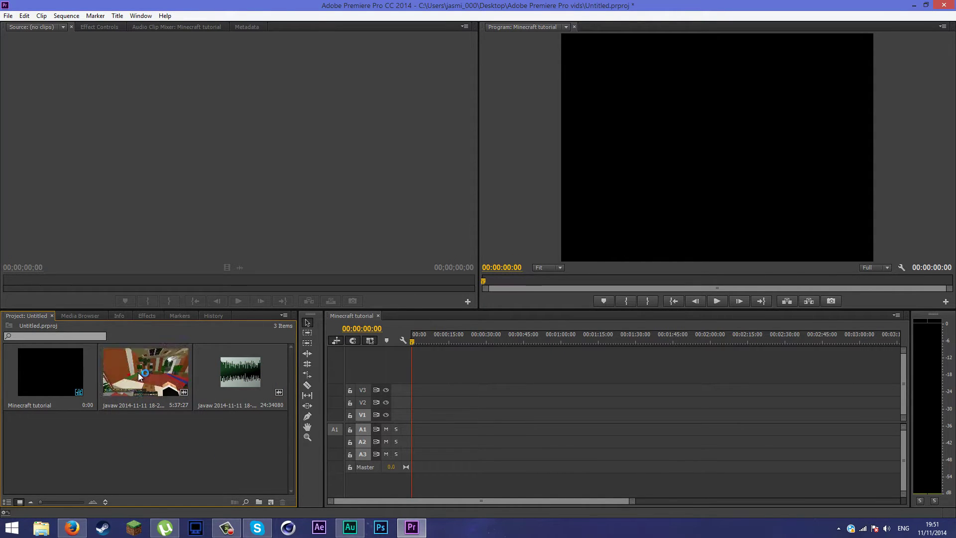
{"action": "left_click_drag", "start_coordinate": [144, 396], "coordinate": [544, 438]}
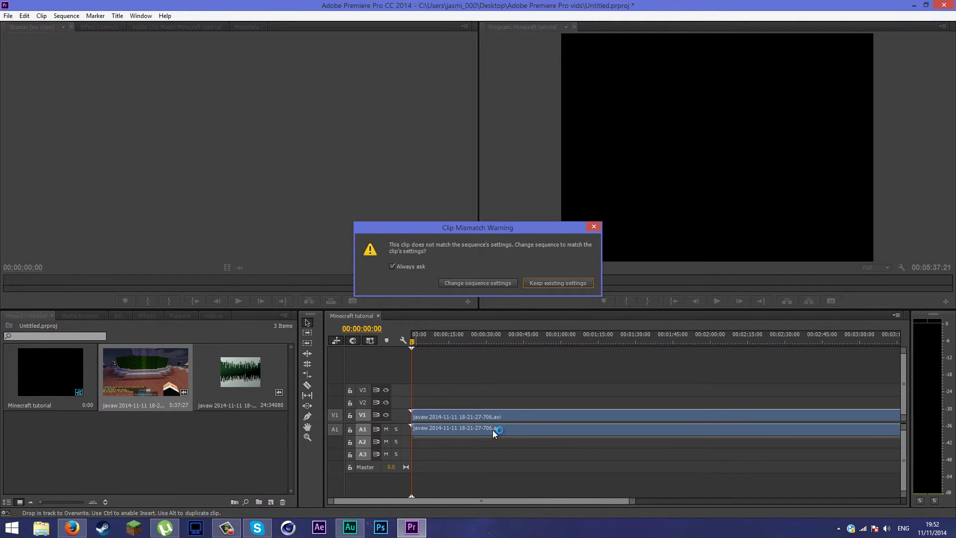
{"action": "left_click", "coordinate": [500, 283]}
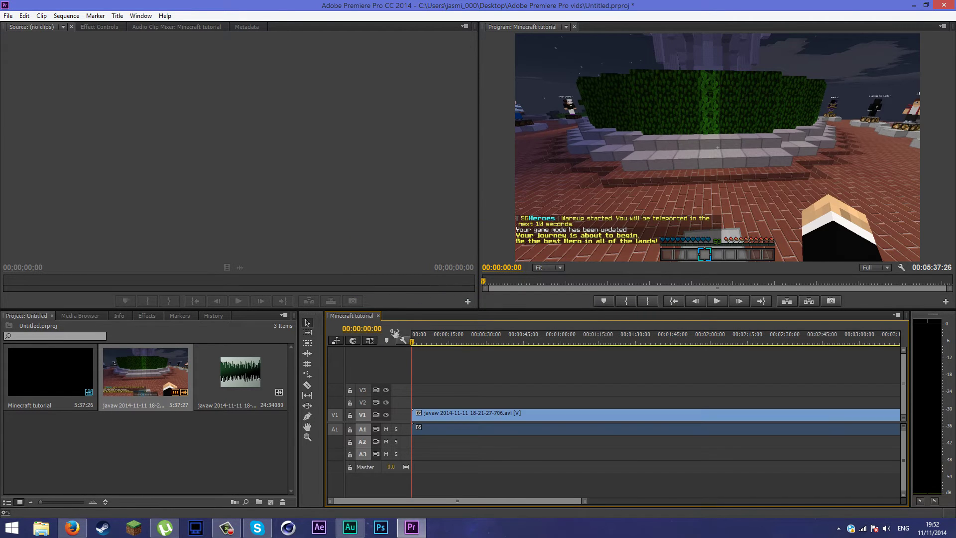
Unlink the gameplay clip's audio from its video on the timeline
{"action": "right_click", "coordinate": [482, 412]}
{"action": "left_click", "coordinate": [545, 149]}
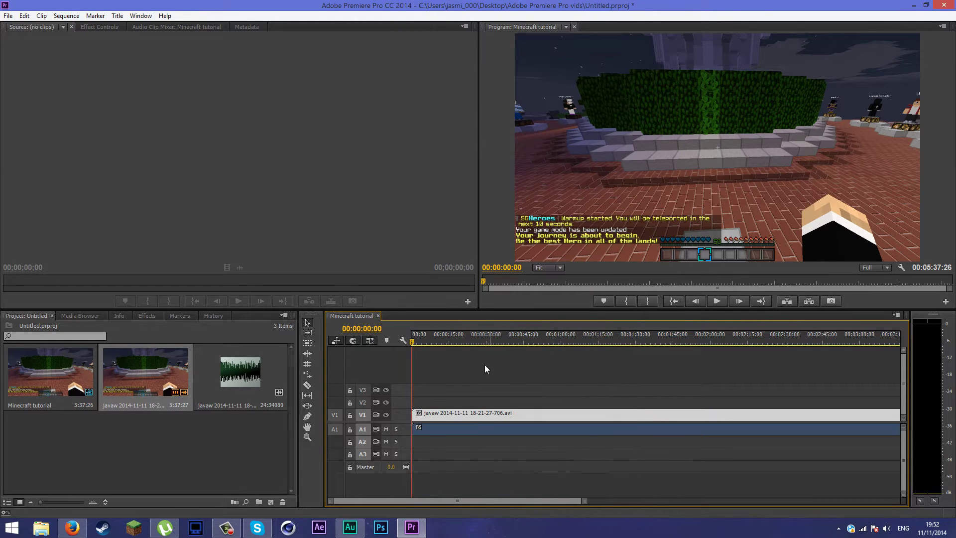
{"action": "right_click", "coordinate": [437, 415]}
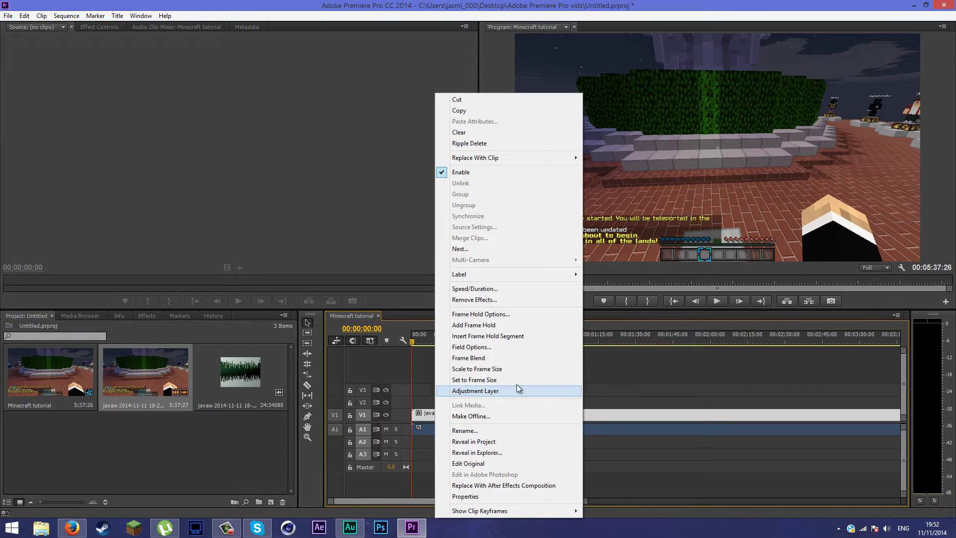
{"action": "left_click", "coordinate": [506, 80]}
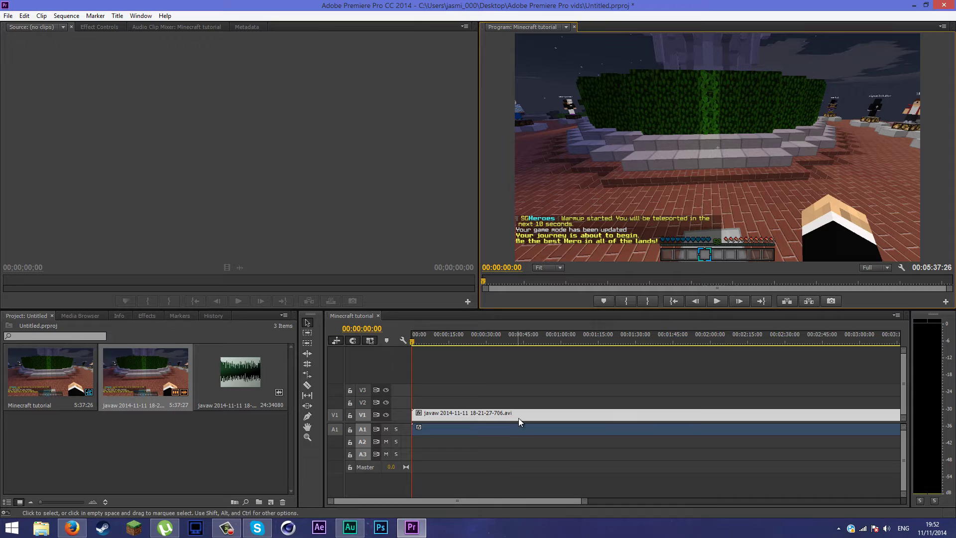
Confirm the gameplay audio and video clips now select independently
{"action": "left_click", "coordinate": [492, 429]}
{"action": "left_click", "coordinate": [491, 429]}
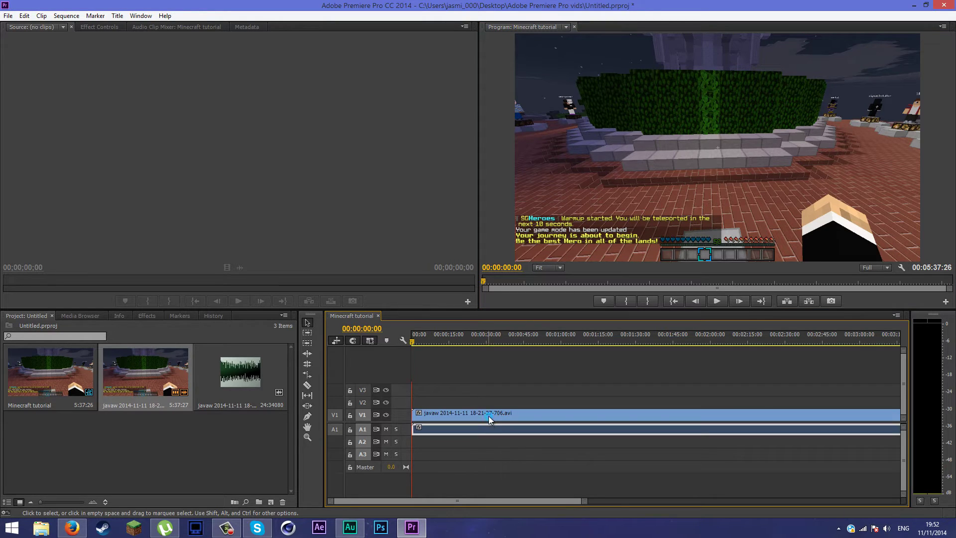
{"action": "left_click", "coordinate": [489, 416]}
{"action": "left_click", "coordinate": [482, 430]}
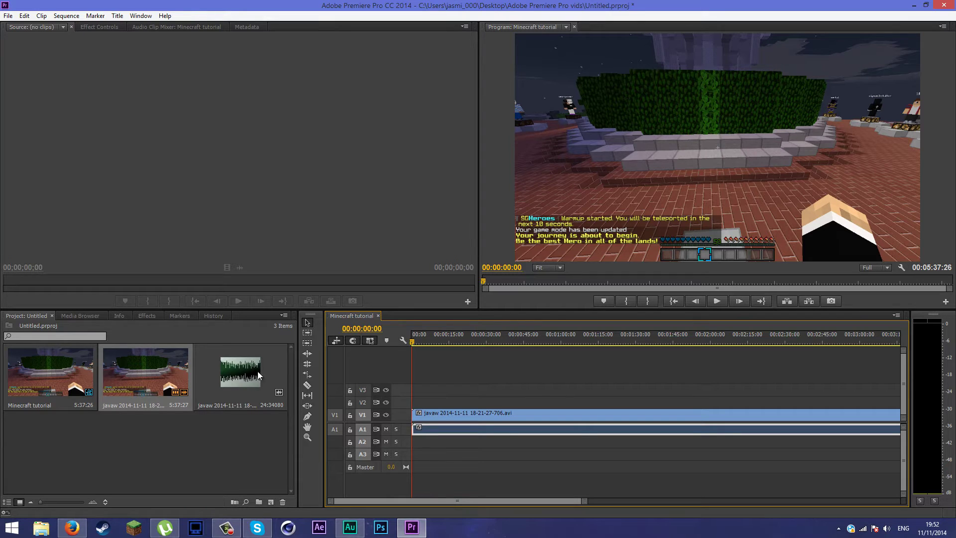
Minimise Audition, delete the gameplay's own A1 audio, and place the javaw .wav at A1's start
{"action": "left_click", "coordinate": [358, 531]}
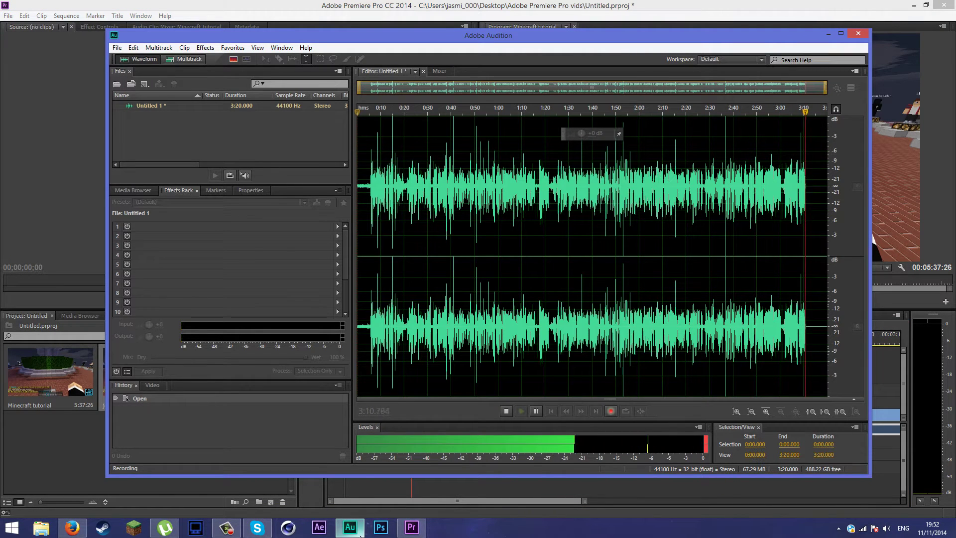
{"action": "left_click", "coordinate": [829, 35]}
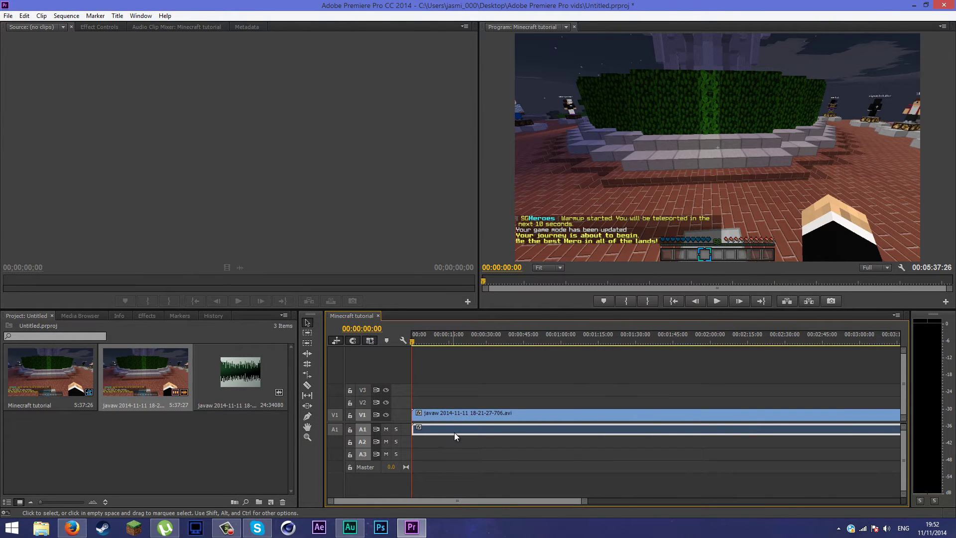
{"action": "right_click", "coordinate": [505, 419]}
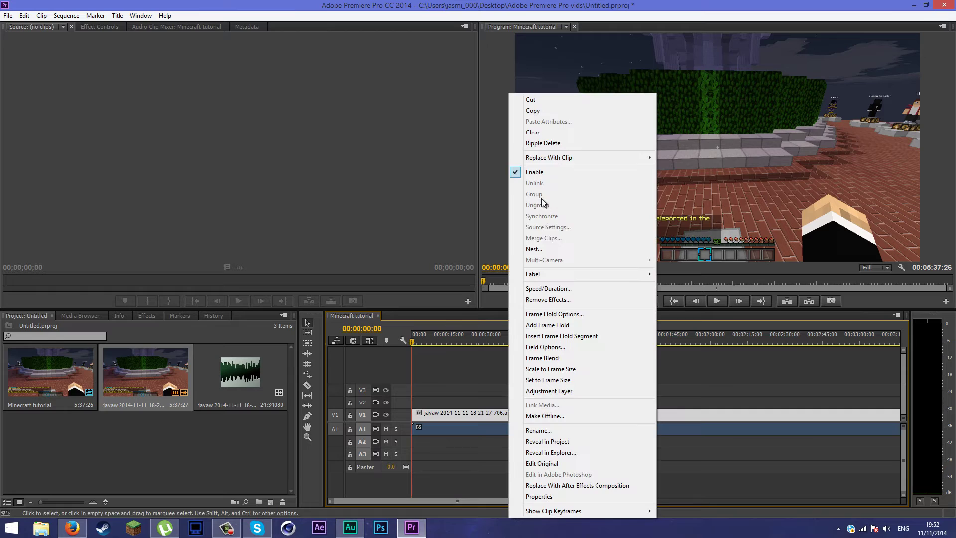
{"action": "left_click", "coordinate": [467, 423]}
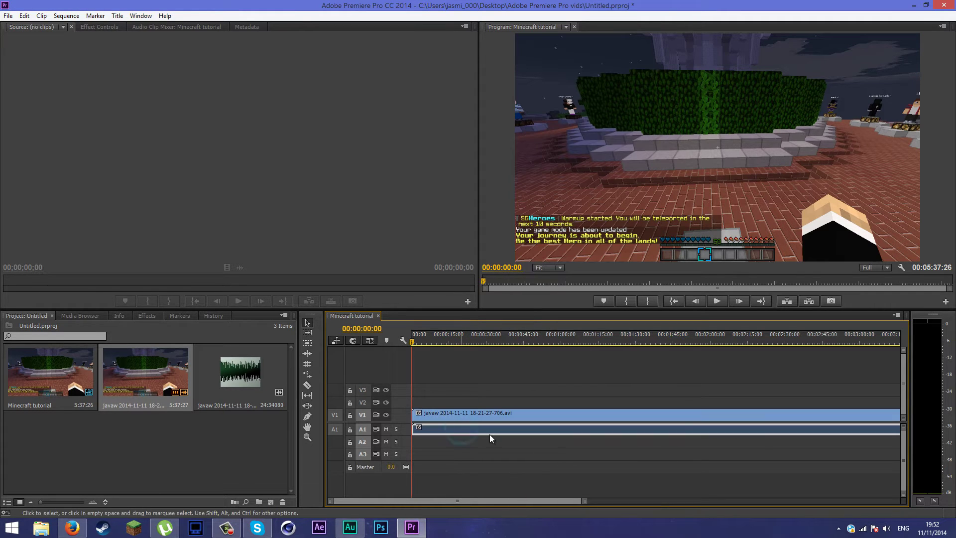
{"action": "key", "text": "Delete"}
{"action": "left_click_drag", "start_coordinate": [258, 388], "coordinate": [411, 432]}
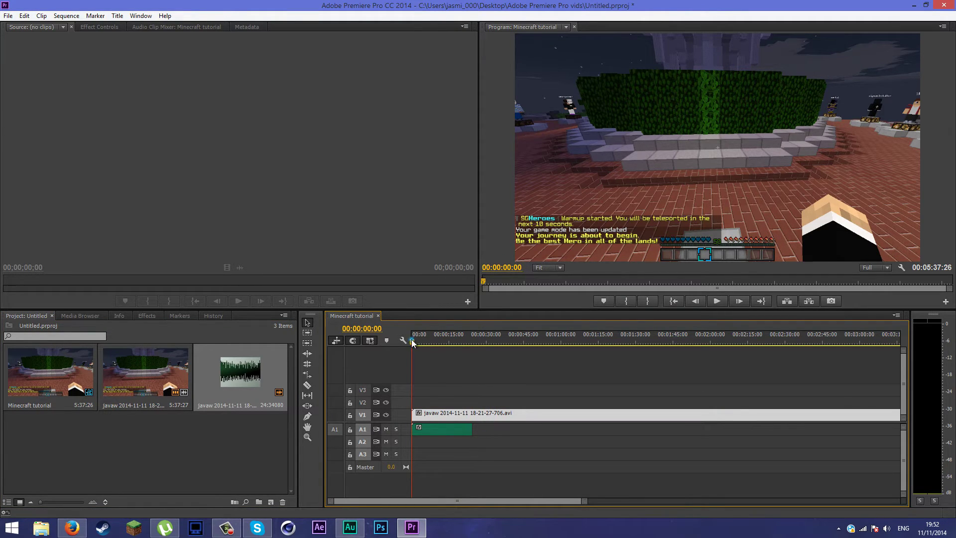
{"action": "left_click_drag", "start_coordinate": [412, 341], "coordinate": [471, 347]}
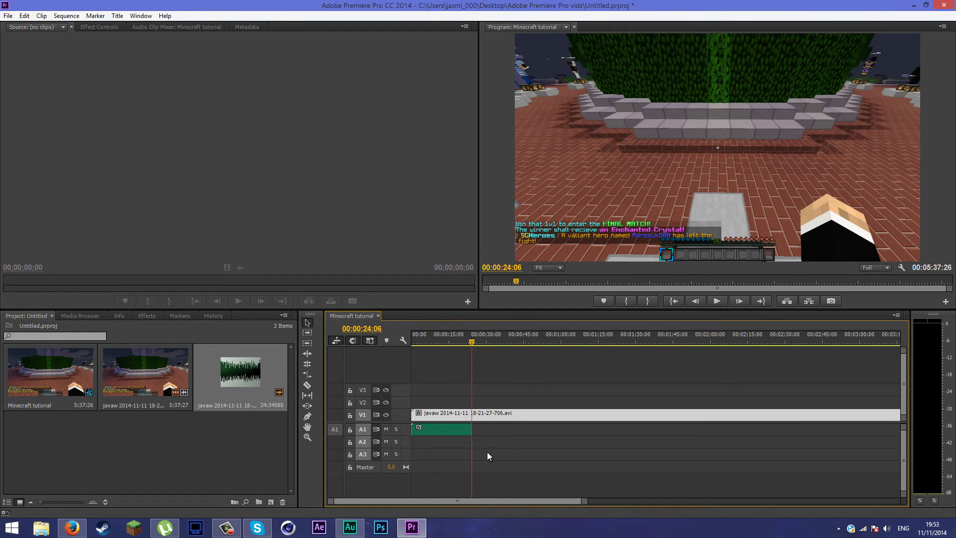
Cut the gameplay video at 00:00:24:06 with the Razor tool and delete the leftover part
{"action": "left_click", "coordinate": [463, 429]}
{"action": "mouse_move", "coordinate": [471, 428]}
{"action": "left_mouse_down"}
{"action": "mouse_move", "coordinate": [493, 426]}
{"action": "mouse_move", "coordinate": [472, 427]}
{"action": "left_mouse_up"}
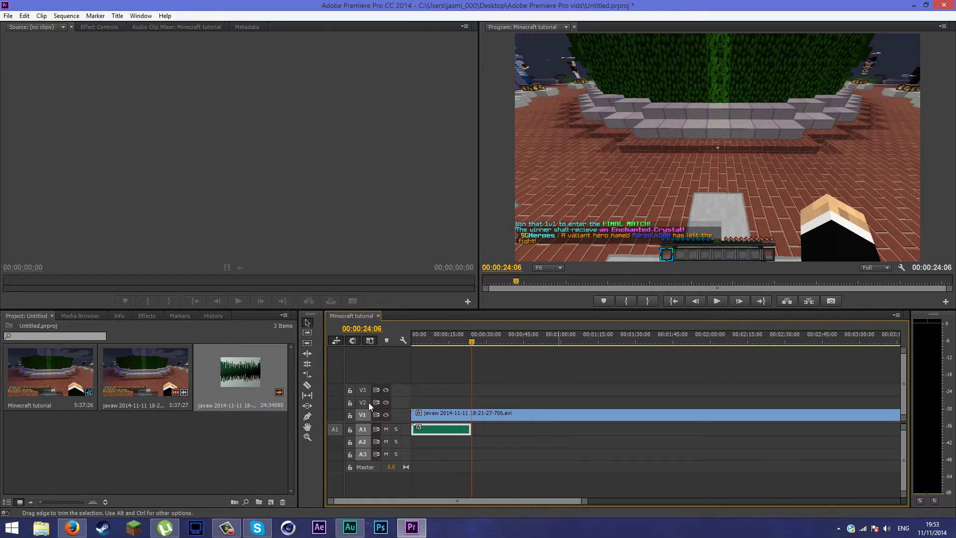
{"action": "left_click", "coordinate": [308, 385]}
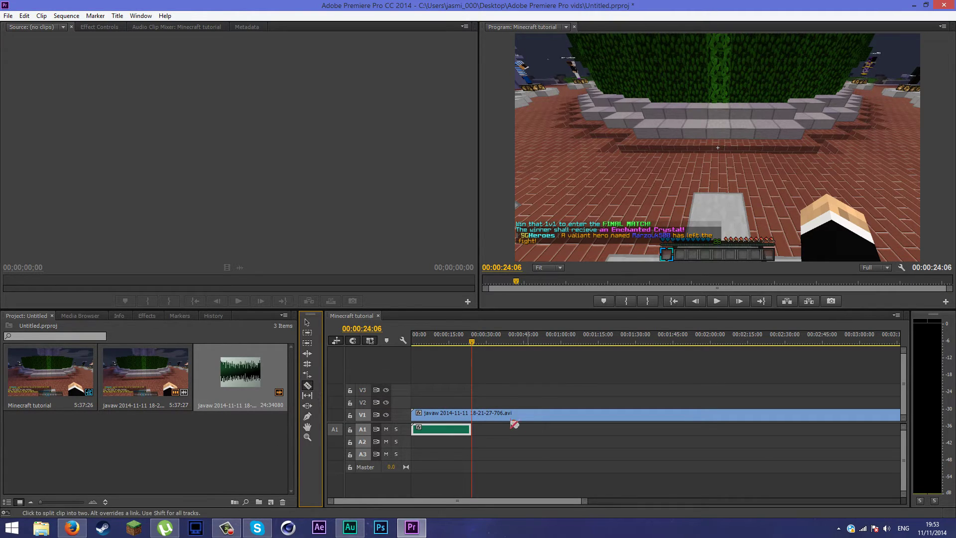
{"action": "left_click", "coordinate": [472, 417]}
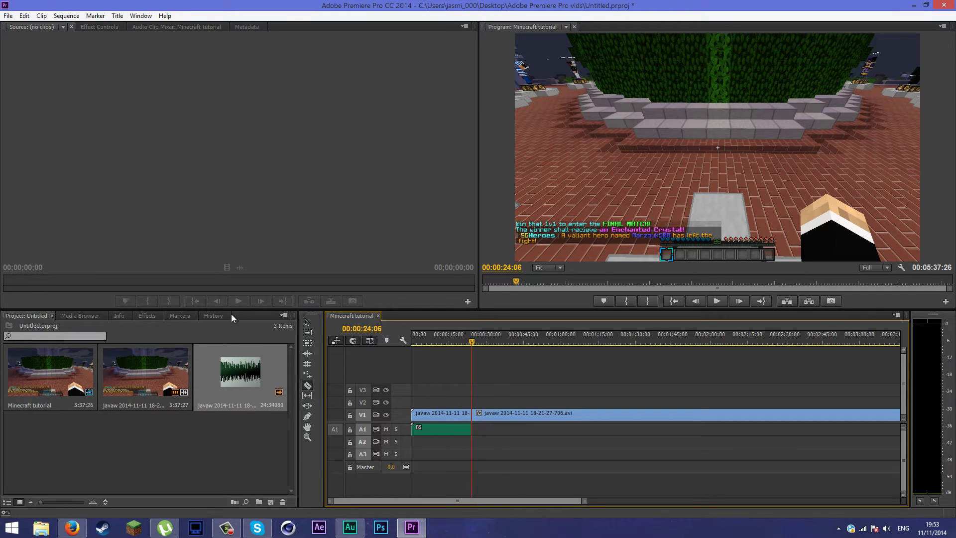
{"action": "left_click", "coordinate": [307, 322]}
{"action": "left_click_drag", "start_coordinate": [503, 415], "coordinate": [528, 489]}
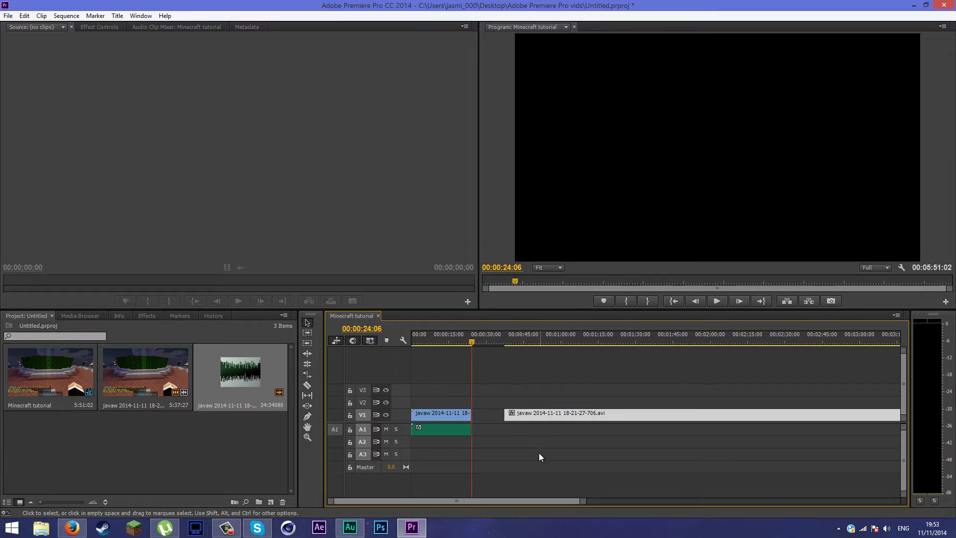
{"action": "key", "text": "Delete"}
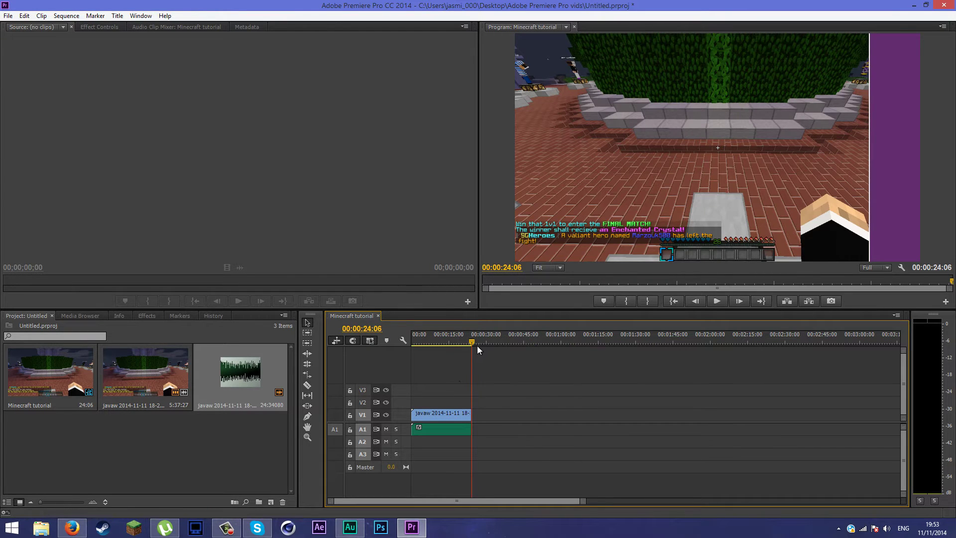
Move the trimmed video and audio pair later to start around 00:22
{"action": "left_click_drag", "start_coordinate": [469, 340], "coordinate": [396, 342]}
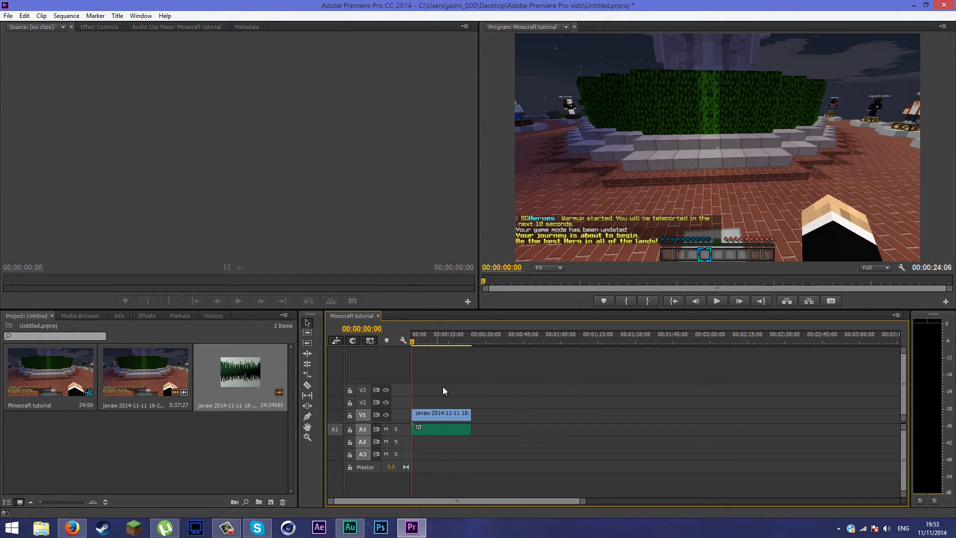
{"action": "left_click", "coordinate": [443, 434]}
{"action": "left_click_drag", "start_coordinate": [445, 439], "coordinate": [499, 436]}
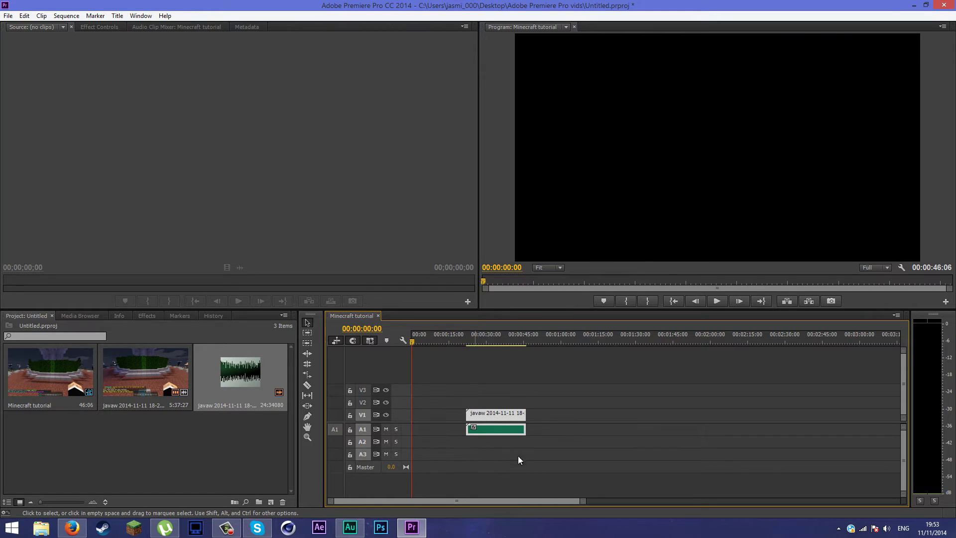
{"action": "left_click", "coordinate": [629, 435]}
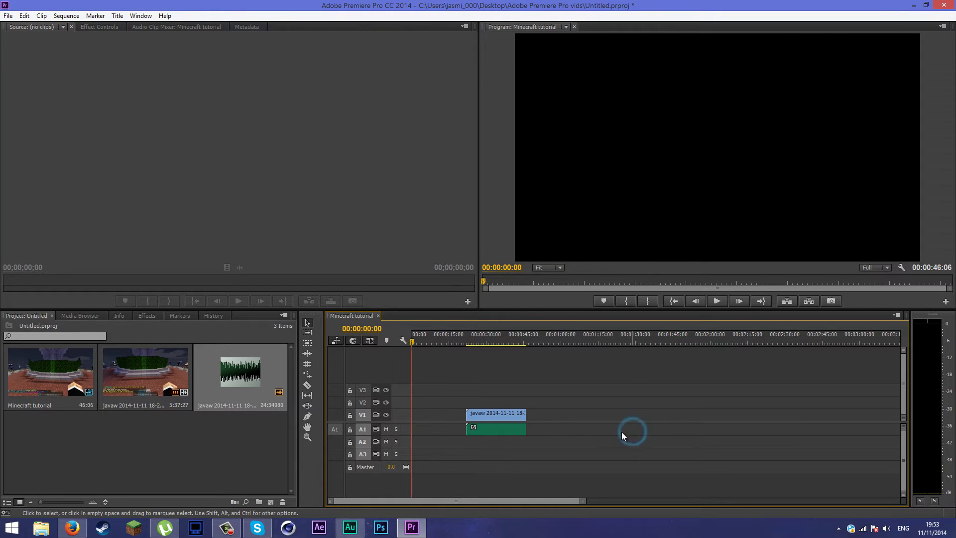
Import Intro.mp4 and Outro.mp4 from the Documents 'Intro & Outro' folder
{"action": "right_click", "coordinate": [229, 467]}
{"action": "left_click", "coordinate": [264, 448]}
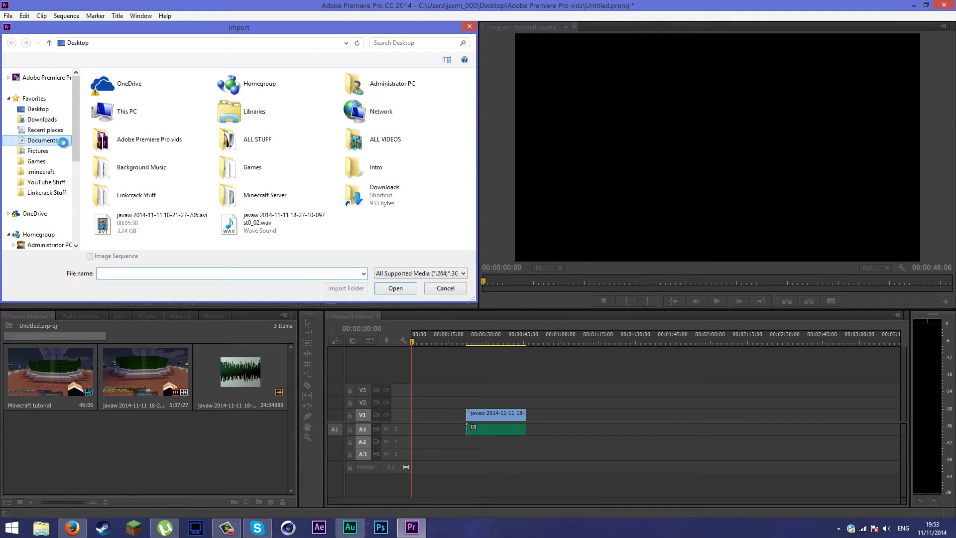
{"action": "left_click", "coordinate": [59, 141]}
{"action": "left_click", "coordinate": [150, 164]}
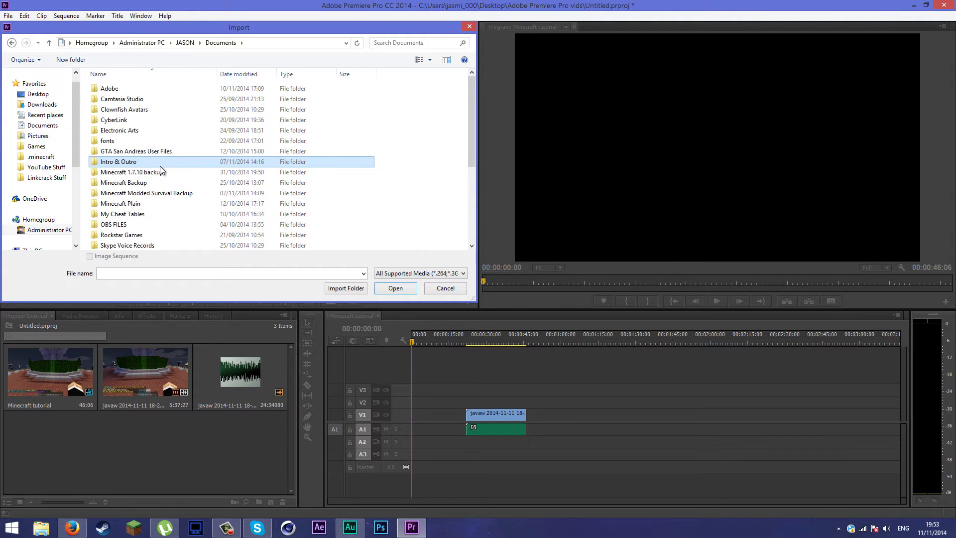
{"action": "double_click", "coordinate": [151, 165]}
{"action": "left_click_drag", "start_coordinate": [159, 168], "coordinate": [125, 81]}
{"action": "left_click", "coordinate": [396, 287]}
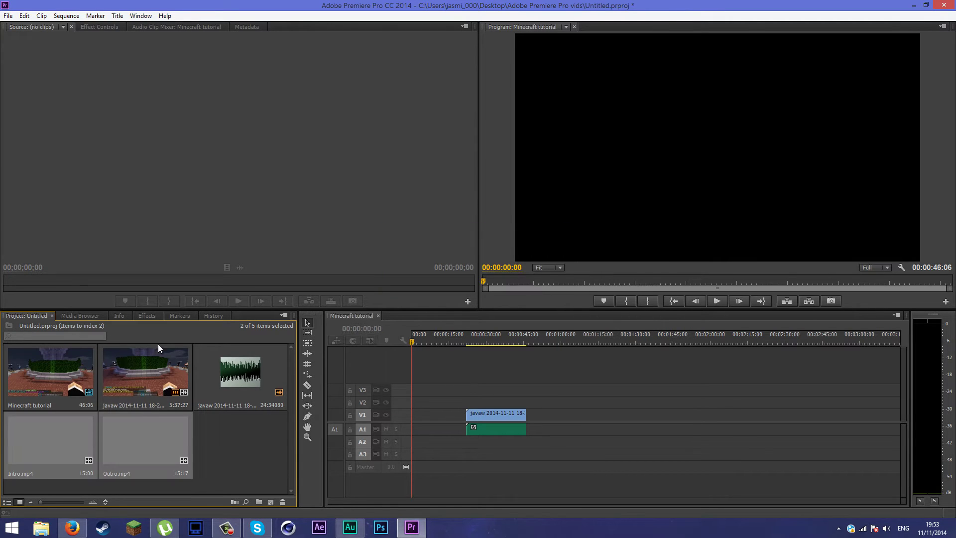
Place Intro.mp4 in the opening gap on V1/A1 and unlink its video from its audio
{"action": "left_click", "coordinate": [82, 460]}
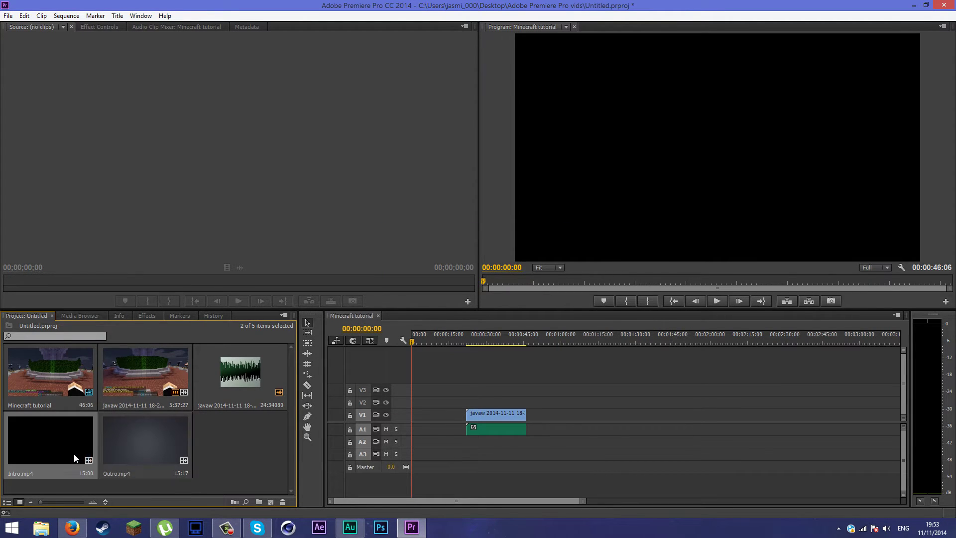
{"action": "left_click_drag", "start_coordinate": [393, 441], "coordinate": [407, 423]}
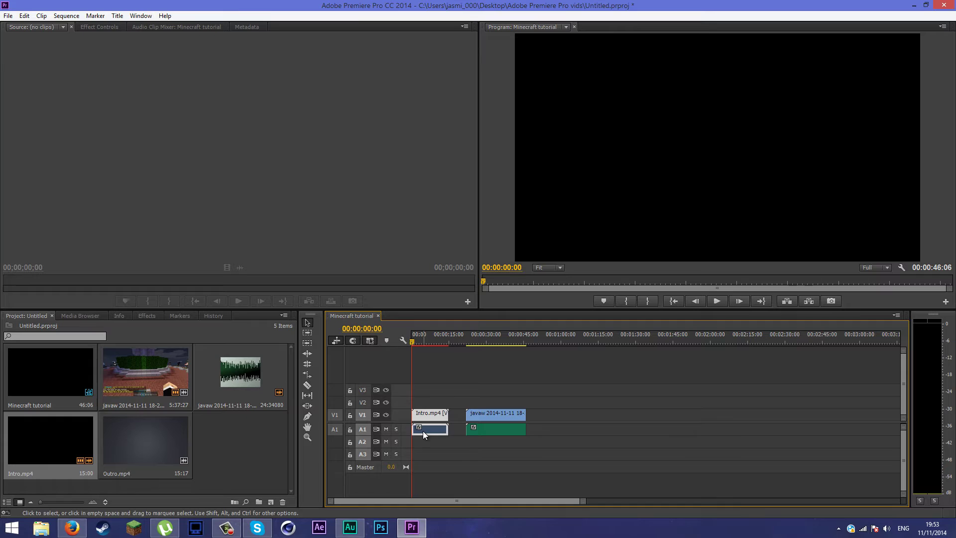
{"action": "right_click", "coordinate": [437, 432]}
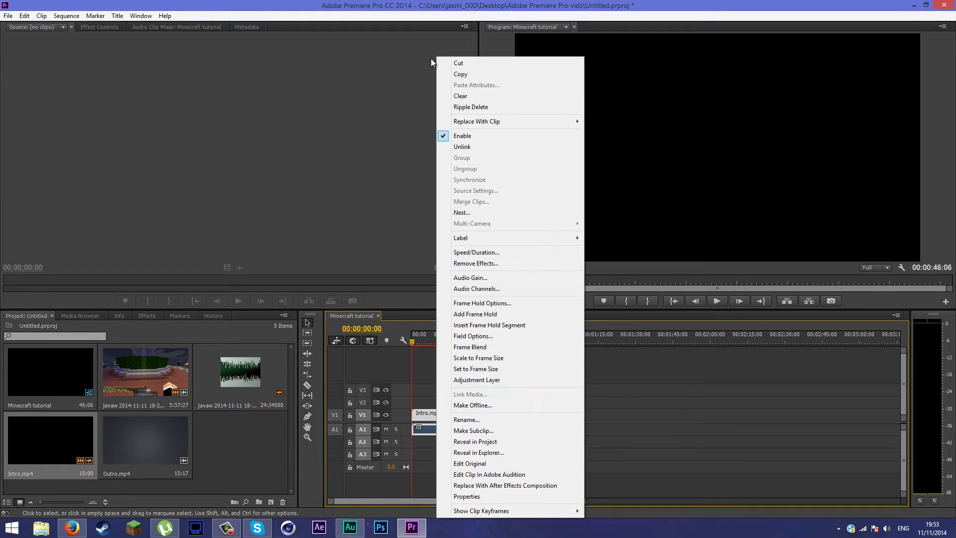
{"action": "left_click", "coordinate": [503, 147]}
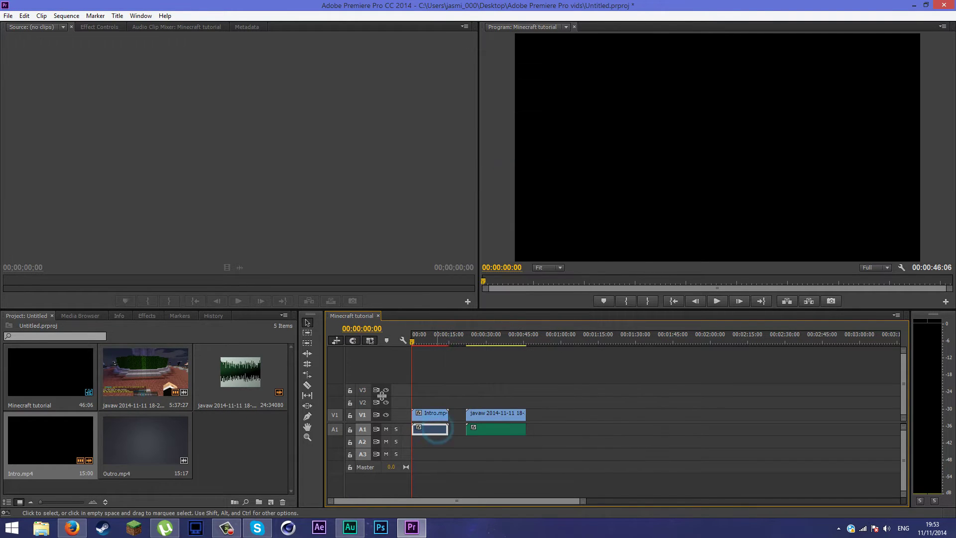
Turn off Volume Level animation and set Intro.mp4's Level to -20.0 dB
{"action": "left_click", "coordinate": [100, 27]}
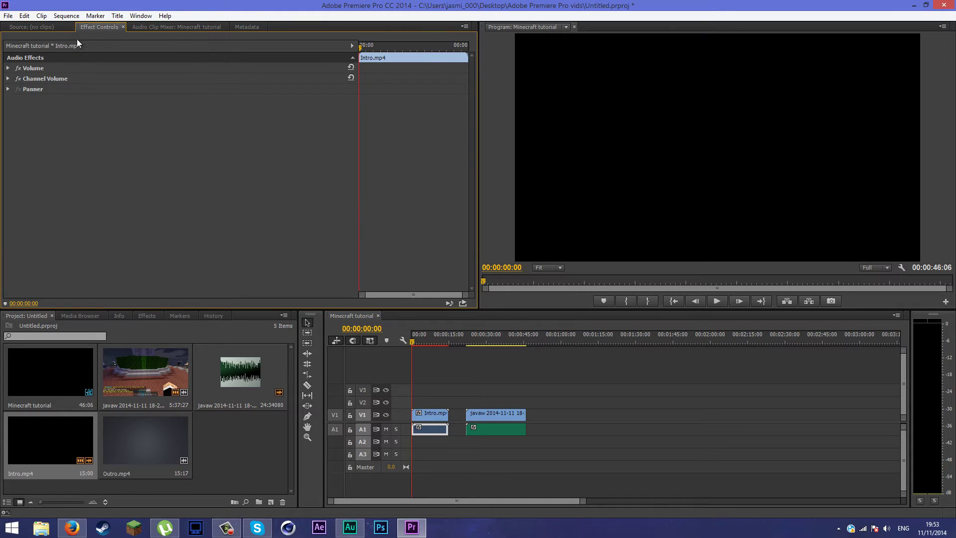
{"action": "left_click", "coordinate": [8, 69]}
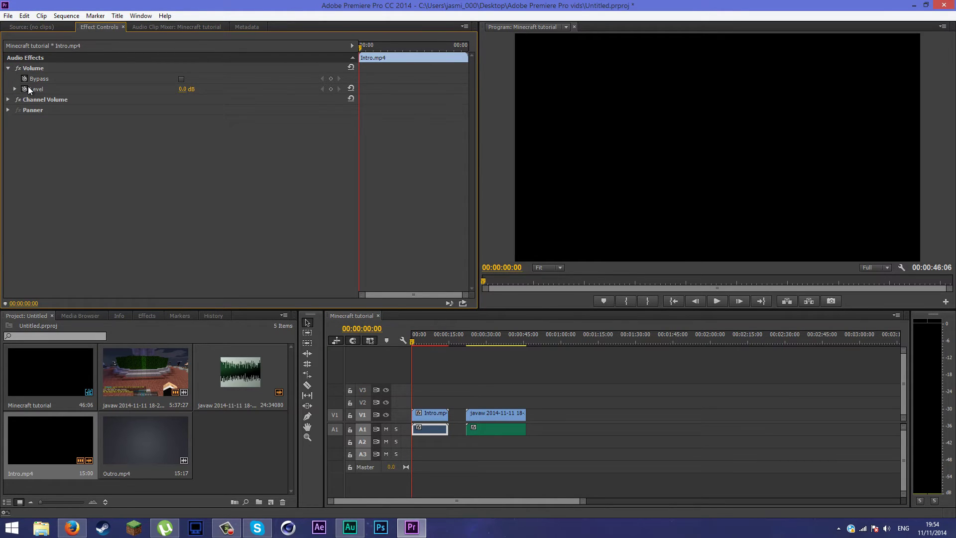
{"action": "left_click", "coordinate": [26, 88]}
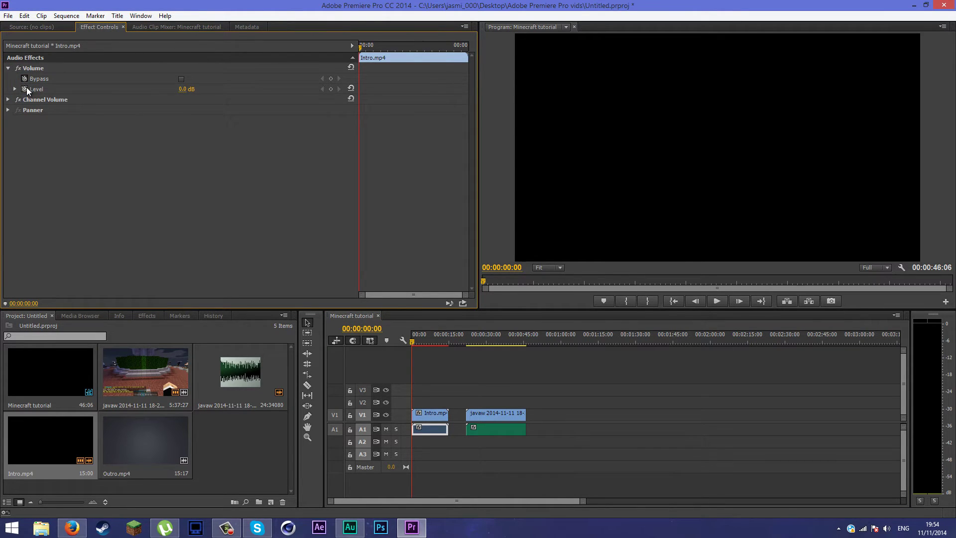
{"action": "left_click", "coordinate": [184, 89]}
{"action": "type", "text": "-20"}
{"action": "key", "text": "Return"}
Play the intro to hear the quieter audio, then rewind the playhead to the start
{"action": "left_click", "coordinate": [716, 301]}
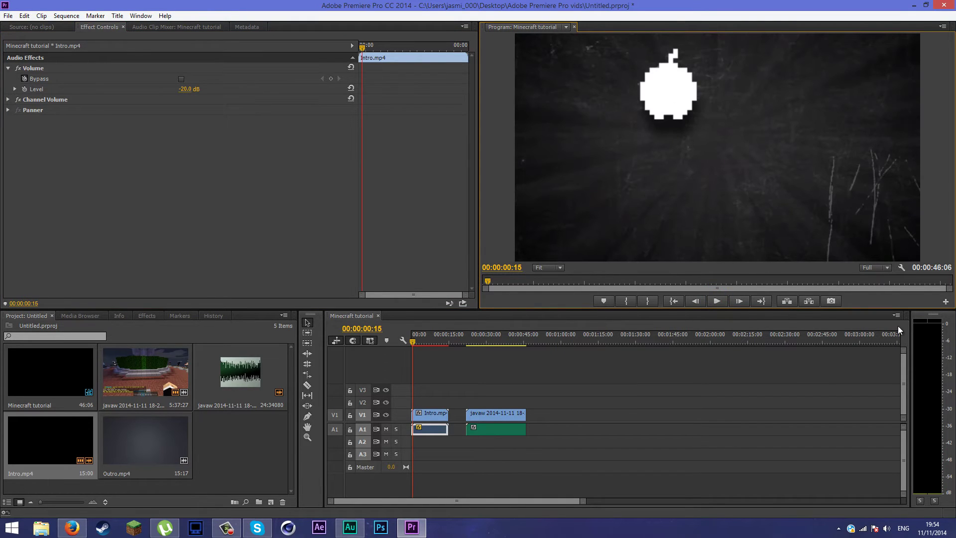
{"action": "left_click", "coordinate": [720, 302]}
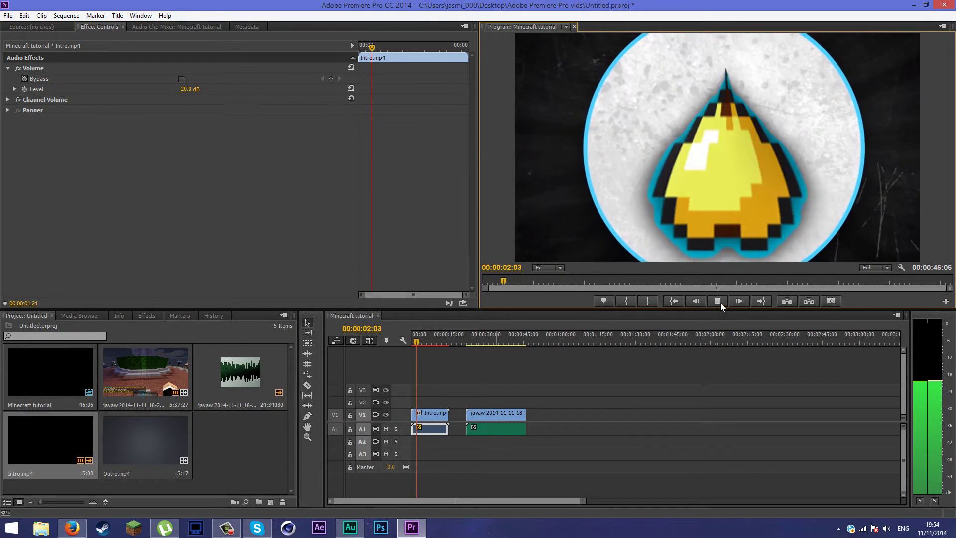
{"action": "left_click", "coordinate": [721, 302]}
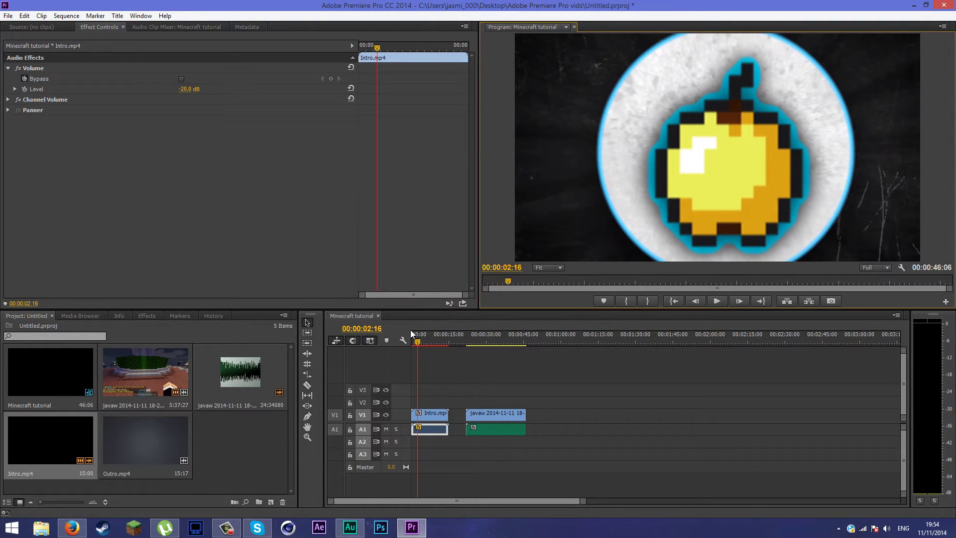
{"action": "left_click_drag", "start_coordinate": [415, 343], "coordinate": [401, 342]}
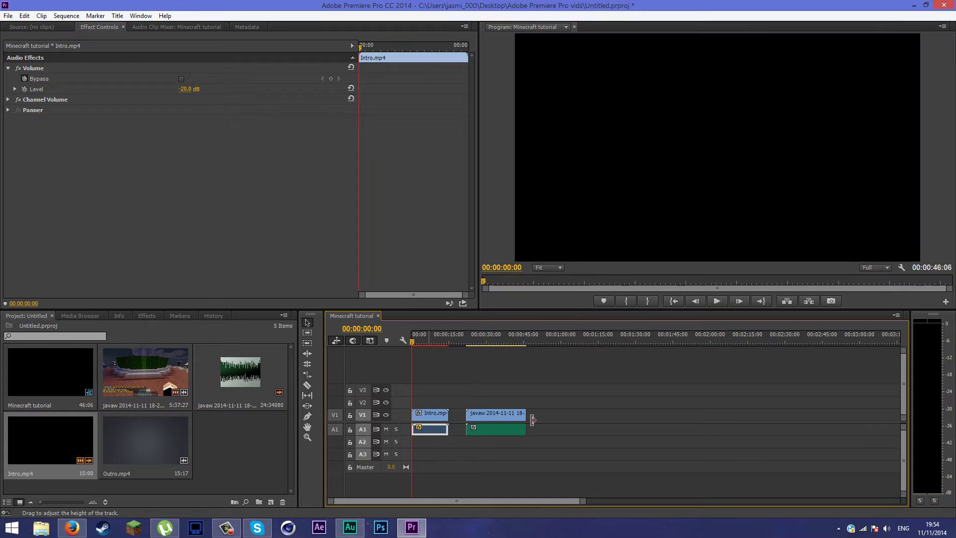
Slide the javaw gameplay clip left so it butts directly against Intro
{"action": "left_click", "coordinate": [507, 430]}
{"action": "left_click_drag", "start_coordinate": [510, 432], "coordinate": [481, 431]}
{"action": "left_click", "coordinate": [561, 456]}
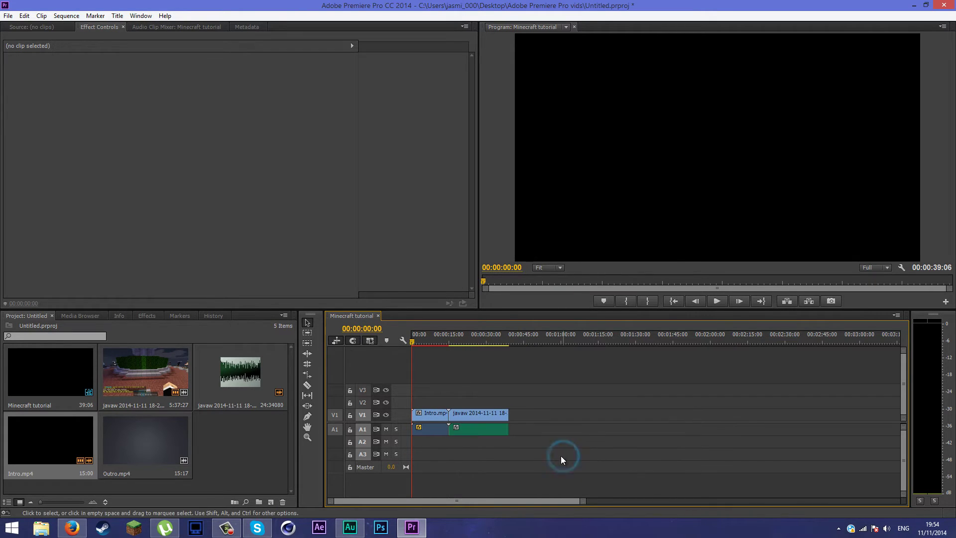
Place Outro.mp4 after the gameplay clip, making the sequence 00:00:54:27
{"action": "left_click", "coordinate": [184, 476]}
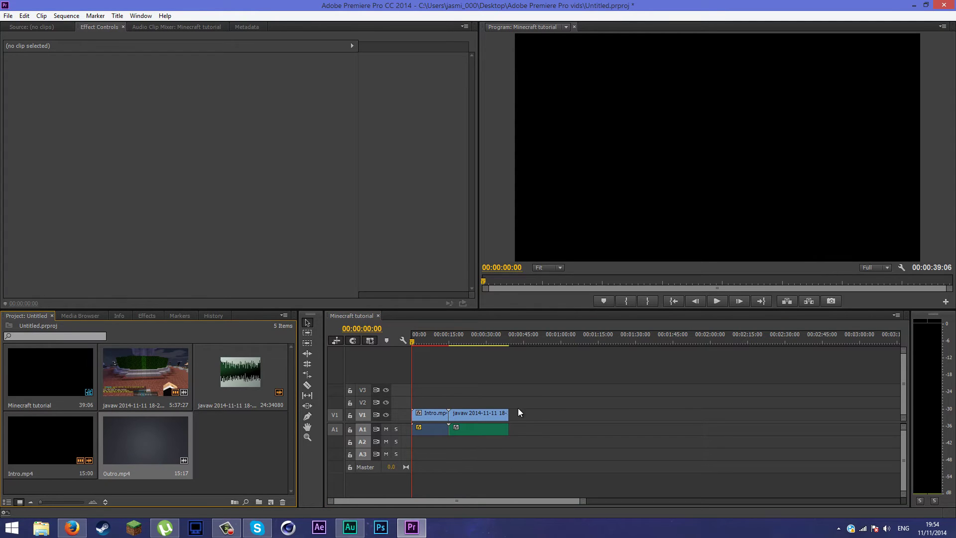
{"action": "left_click_drag", "start_coordinate": [151, 453], "coordinate": [509, 417]}
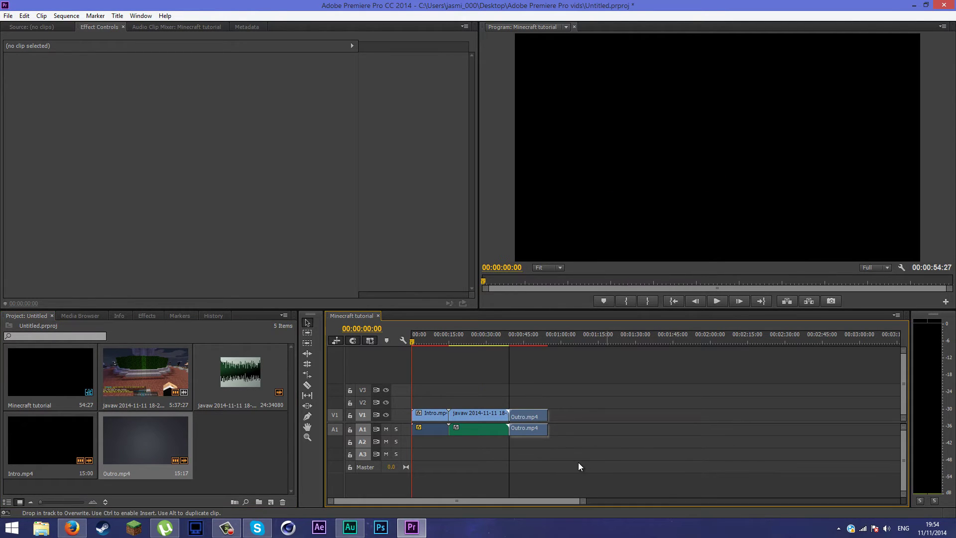
{"action": "left_click", "coordinate": [517, 430]}
{"action": "left_click", "coordinate": [476, 464]}
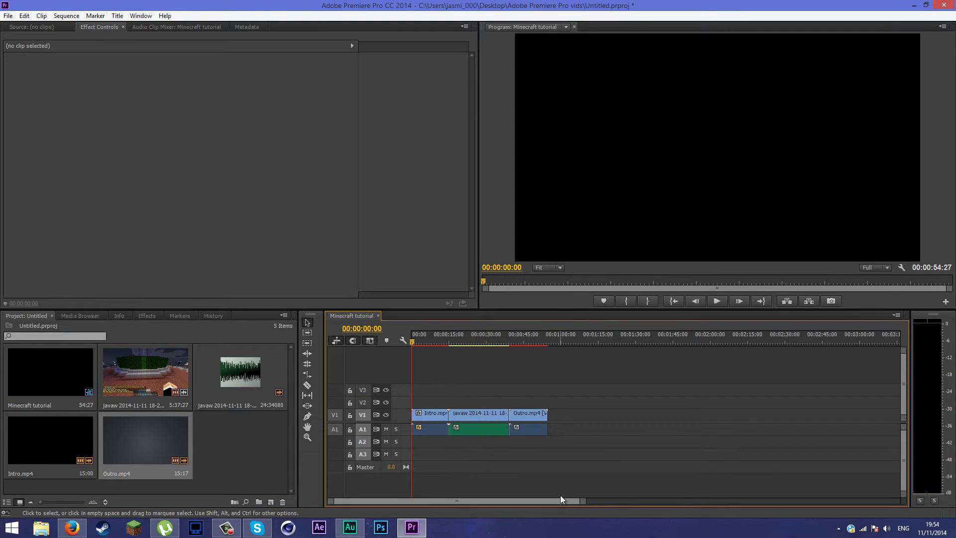
{"action": "left_click_drag", "start_coordinate": [583, 501], "coordinate": [589, 467]}
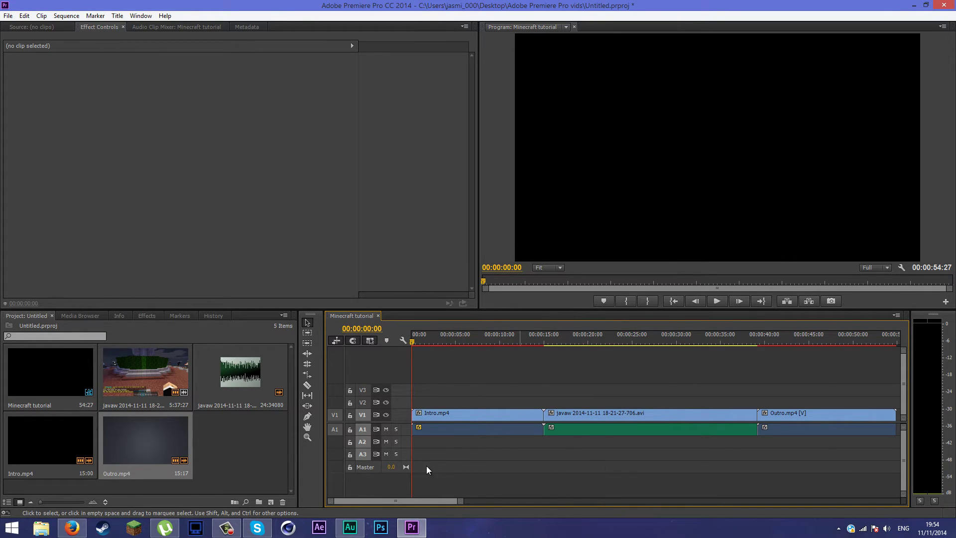
{"action": "left_click", "coordinate": [572, 414]}
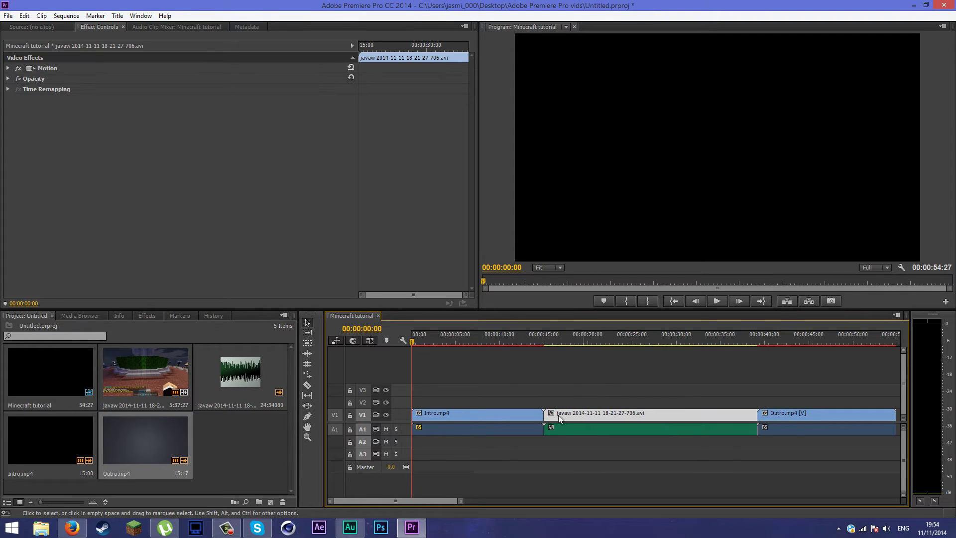
{"action": "left_click", "coordinate": [542, 344]}
{"action": "left_click_drag", "start_coordinate": [543, 343], "coordinate": [544, 342]}
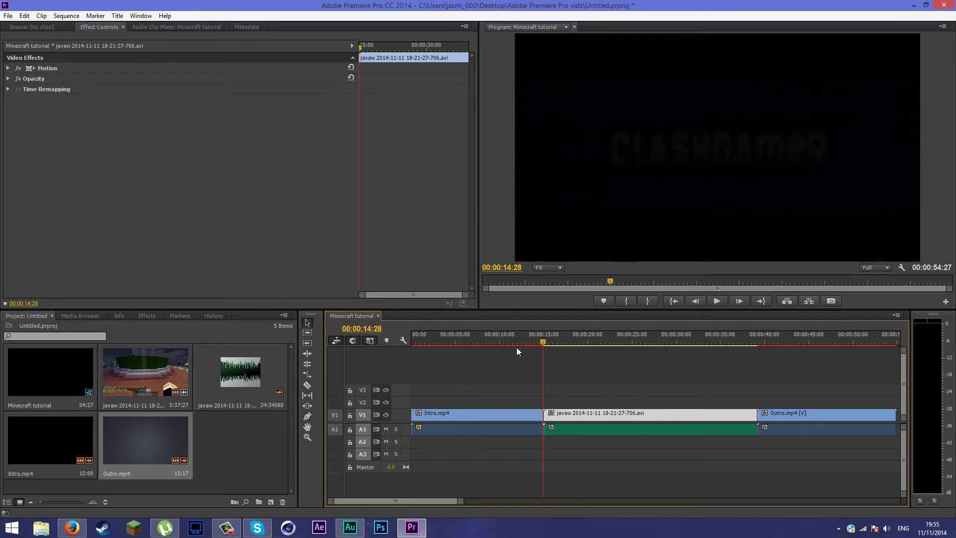
{"action": "left_click", "coordinate": [7, 80]}
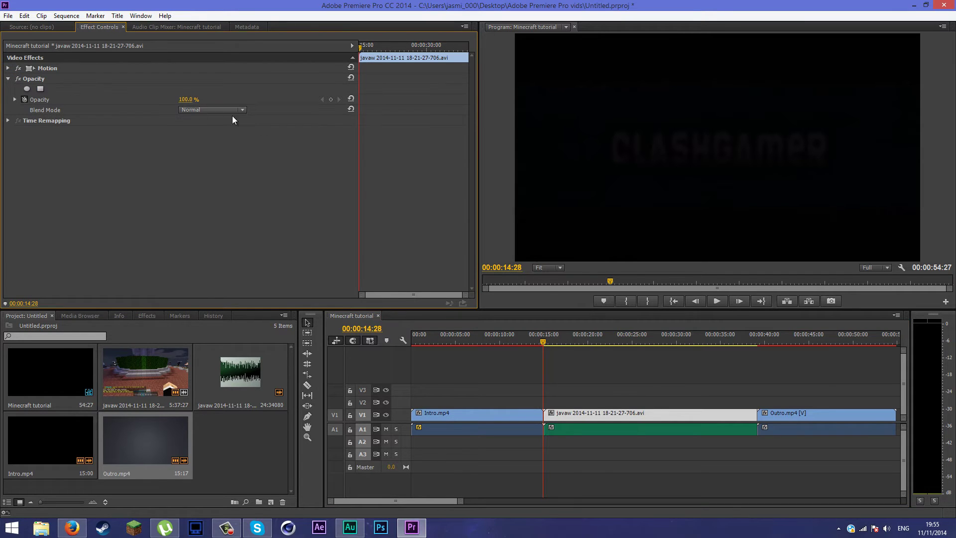
{"action": "left_click", "coordinate": [608, 414]}
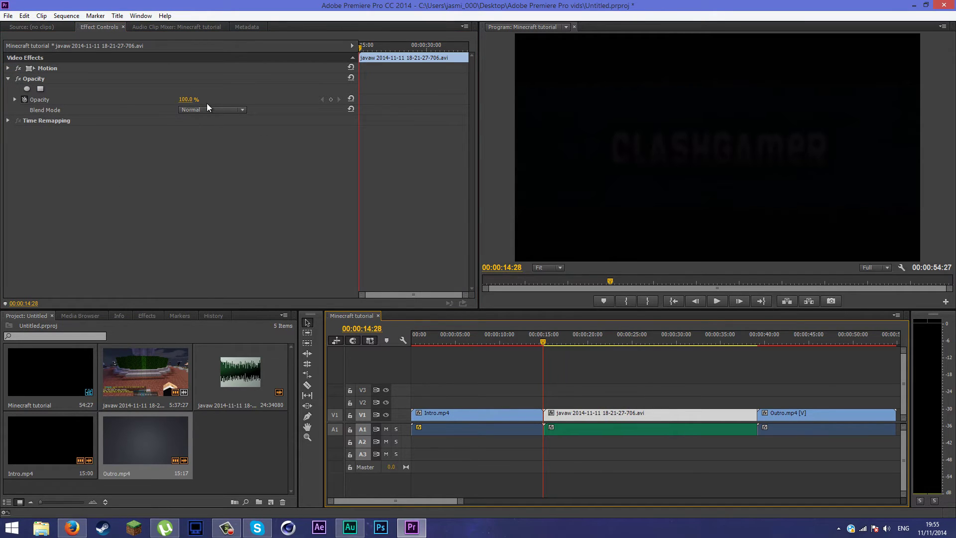
{"action": "left_click", "coordinate": [186, 99]}
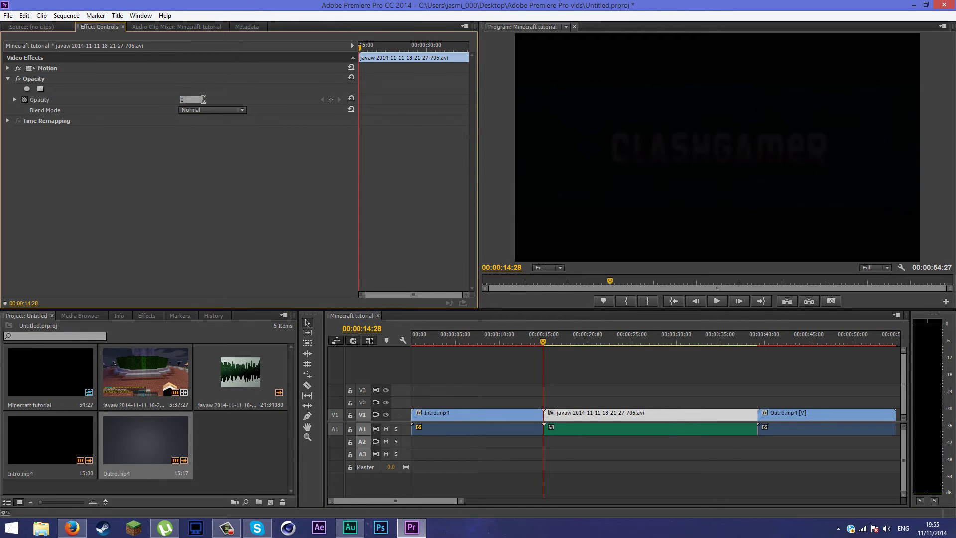
{"action": "key", "text": "Return"}
{"action": "left_click", "coordinate": [547, 342]}
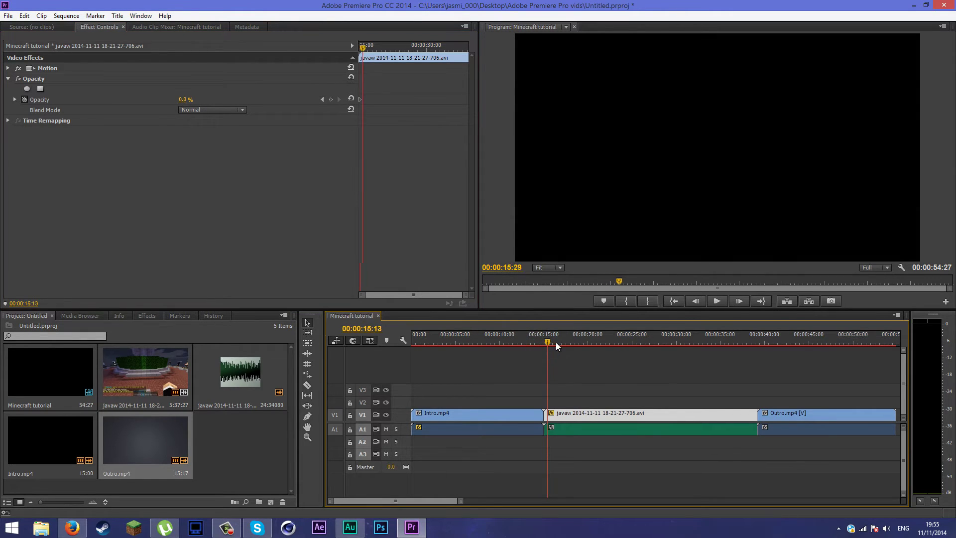
{"action": "left_click", "coordinate": [545, 343]}
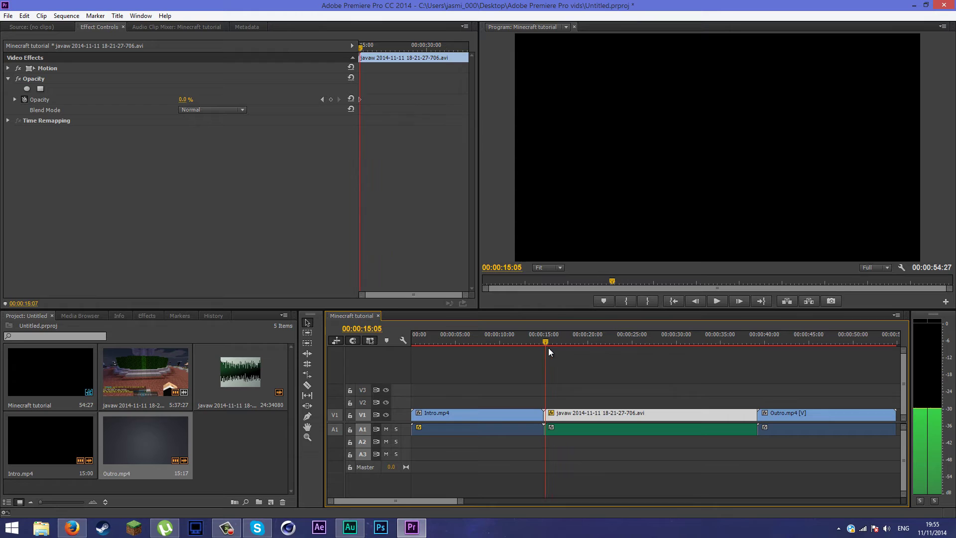
{"action": "left_click", "coordinate": [542, 347]}
{"action": "left_click", "coordinate": [546, 348]}
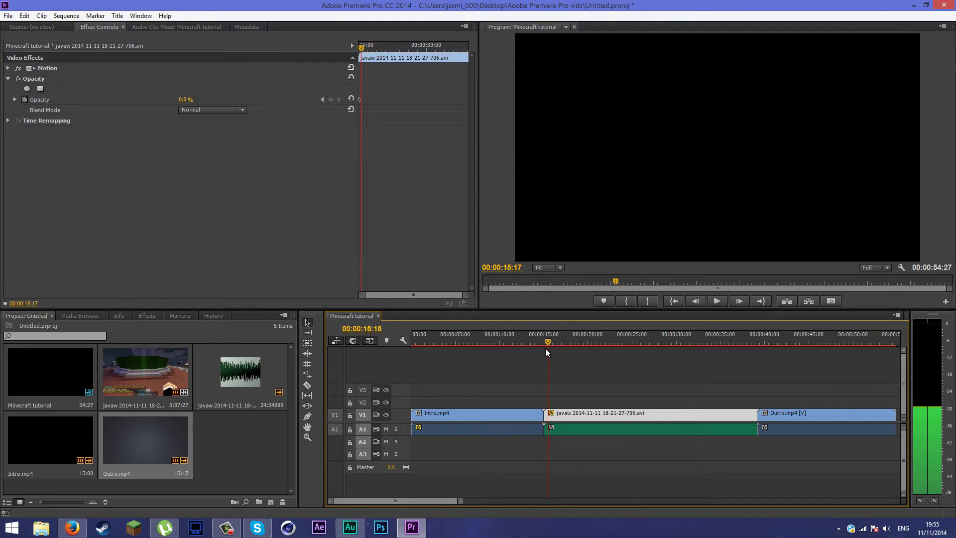
{"action": "mouse_move", "coordinate": [545, 348]}
{"action": "left_mouse_down"}
{"action": "mouse_move", "coordinate": [558, 348]}
{"action": "mouse_move", "coordinate": [542, 357]}
{"action": "left_mouse_up"}
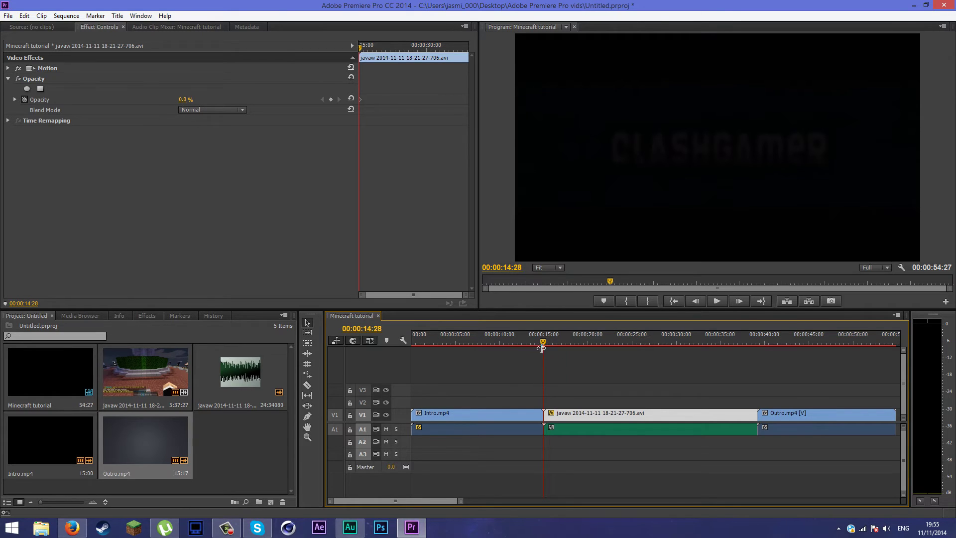
{"action": "left_click_drag", "start_coordinate": [543, 339], "coordinate": [552, 342]}
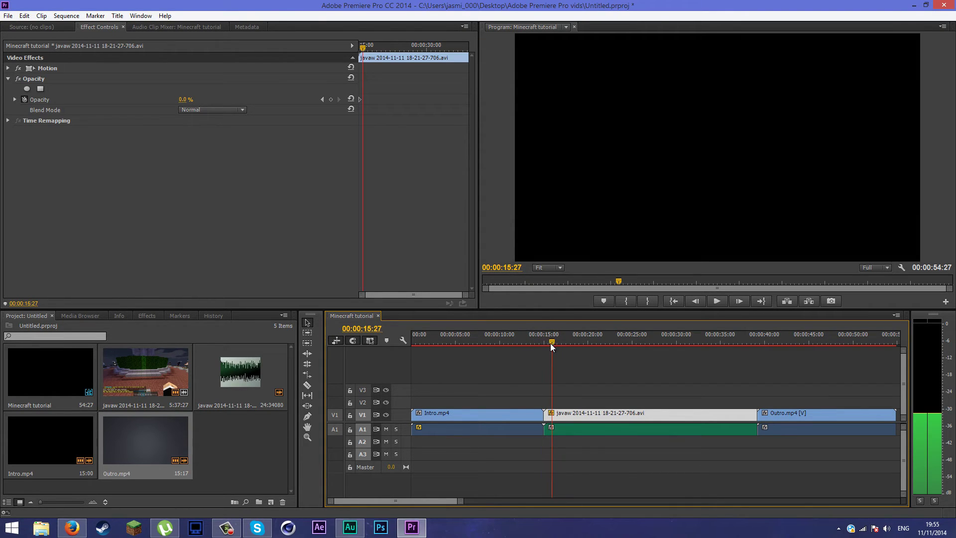
{"action": "left_click", "coordinate": [183, 99]}
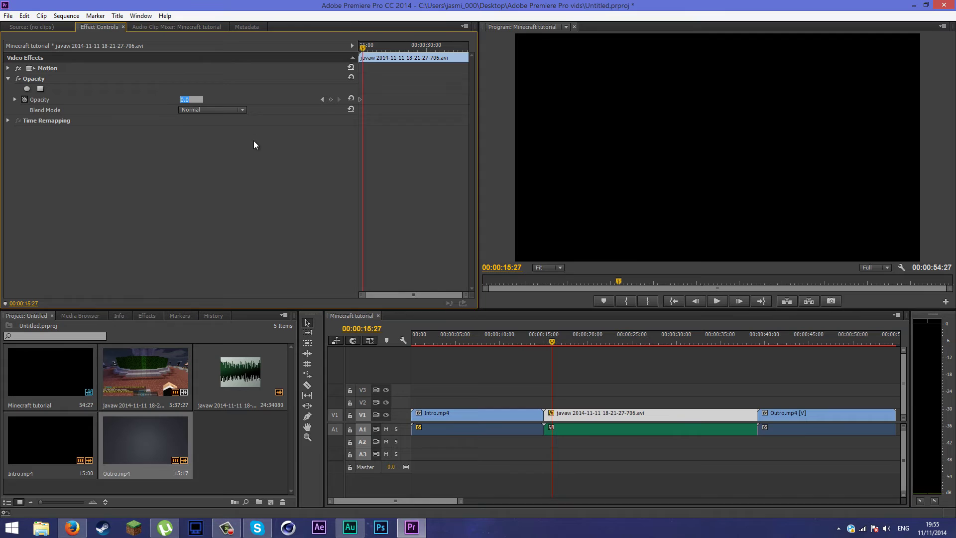
{"action": "type", "text": "100"}
{"action": "key", "text": "Return"}
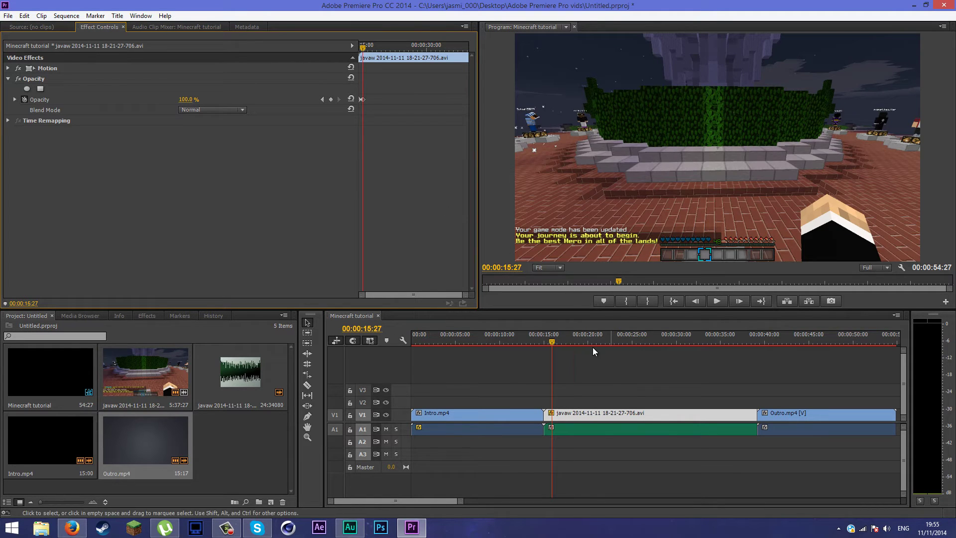
{"action": "mouse_move", "coordinate": [551, 342]}
{"action": "left_mouse_down"}
{"action": "mouse_move", "coordinate": [534, 343]}
{"action": "mouse_move", "coordinate": [542, 357]}
{"action": "left_mouse_up"}
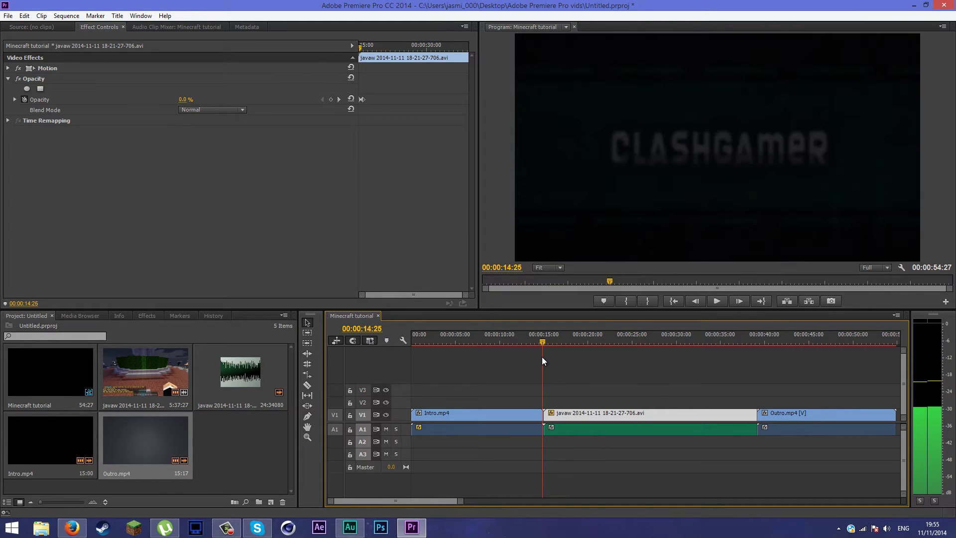
{"action": "left_click", "coordinate": [715, 301]}
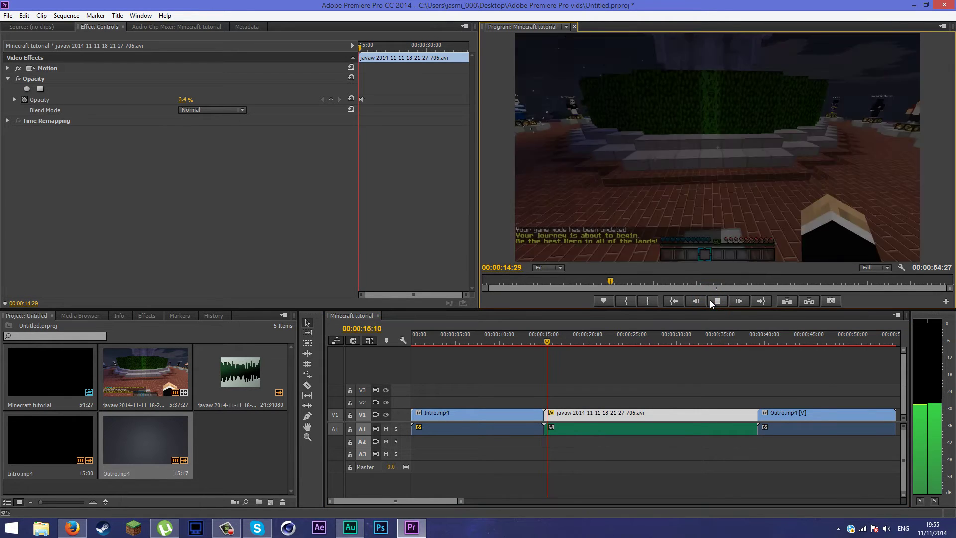
{"action": "left_click", "coordinate": [717, 300]}
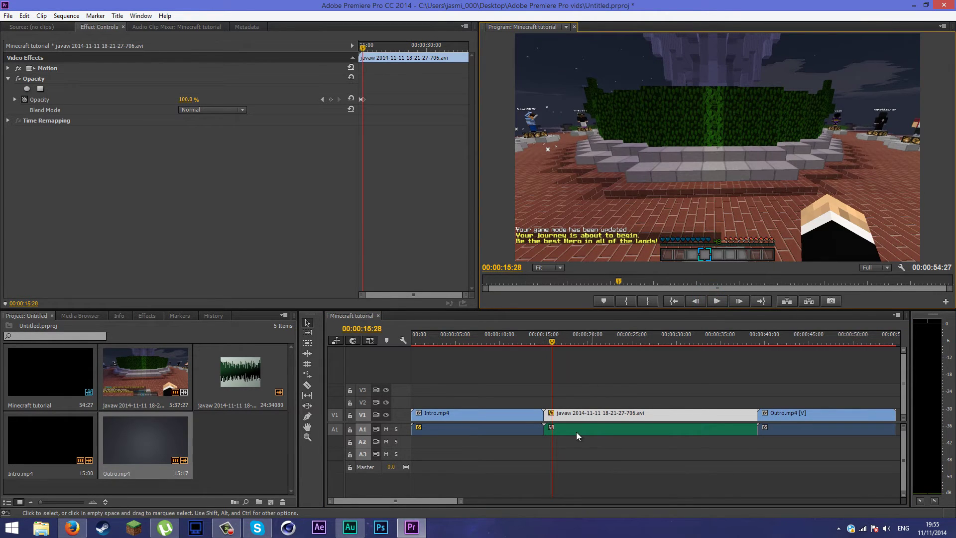
{"action": "left_click", "coordinate": [717, 301]}
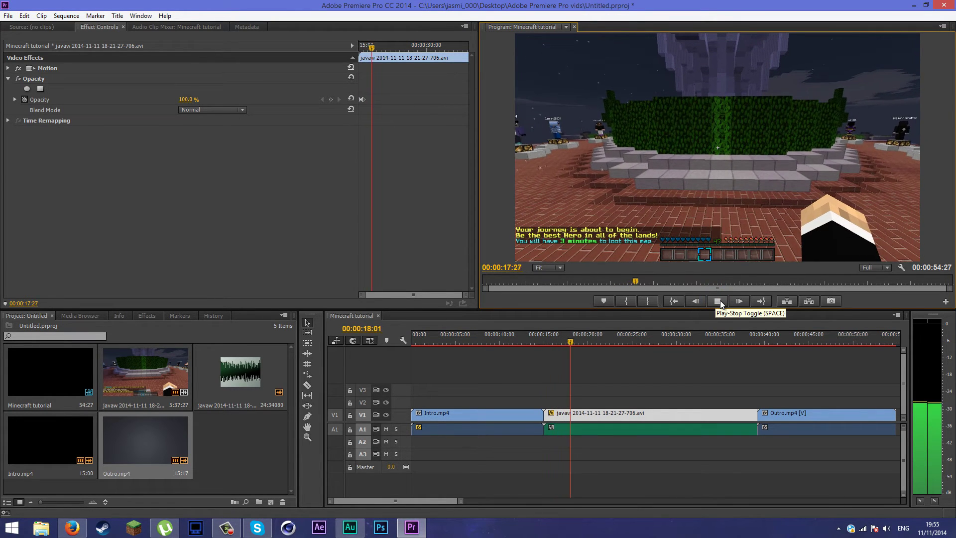
{"action": "left_click", "coordinate": [720, 301]}
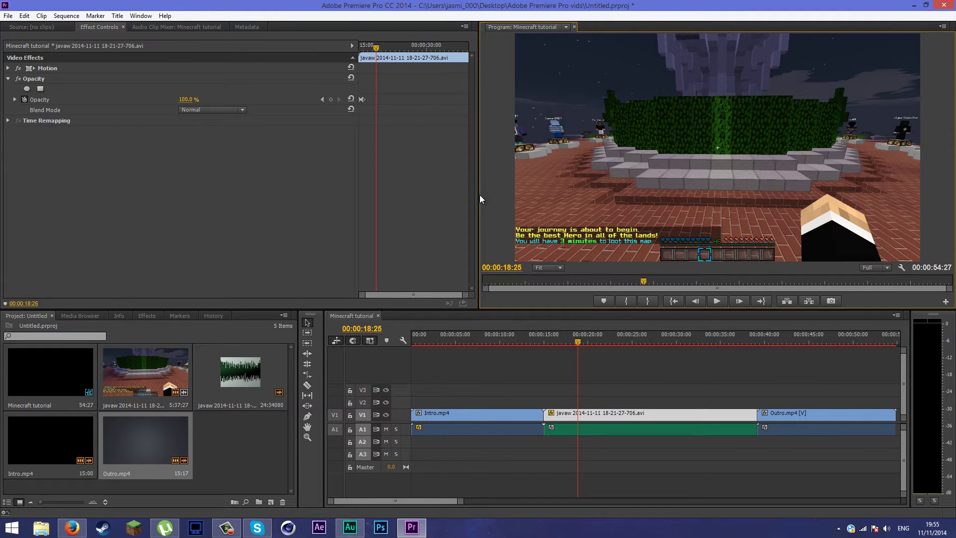
{"action": "left_click", "coordinate": [617, 450]}
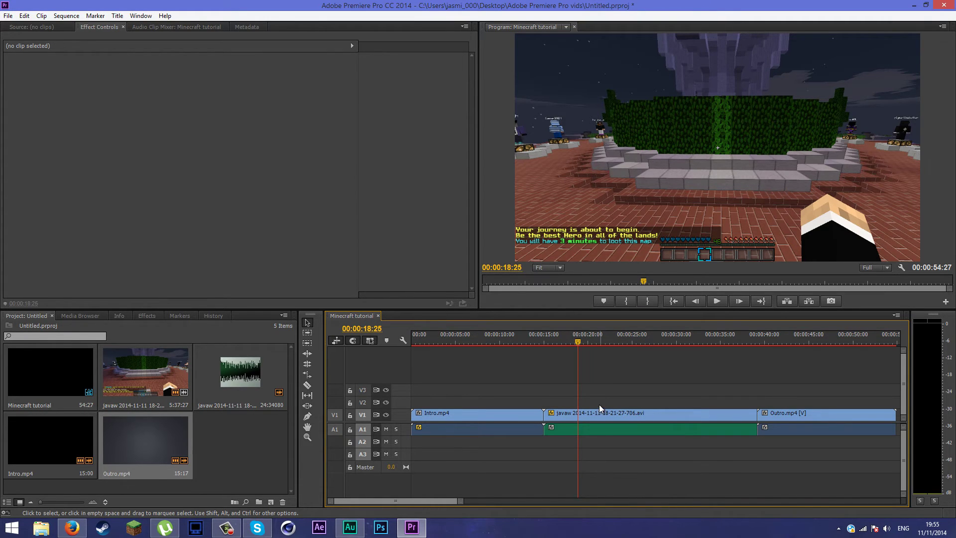
{"action": "left_click", "coordinate": [586, 414]}
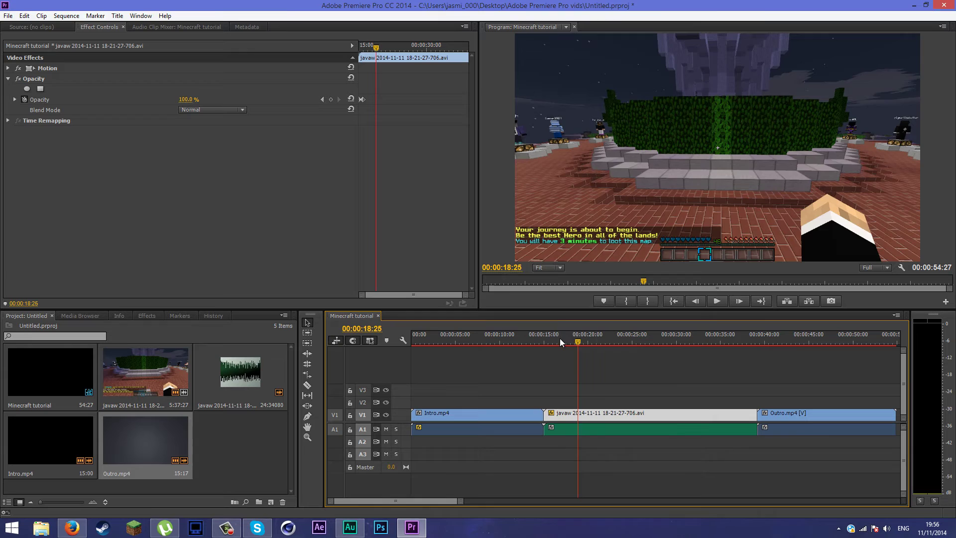
{"action": "mouse_move", "coordinate": [559, 338]}
{"action": "left_mouse_down"}
{"action": "mouse_move", "coordinate": [548, 345]}
{"action": "mouse_move", "coordinate": [560, 345]}
{"action": "left_mouse_up"}
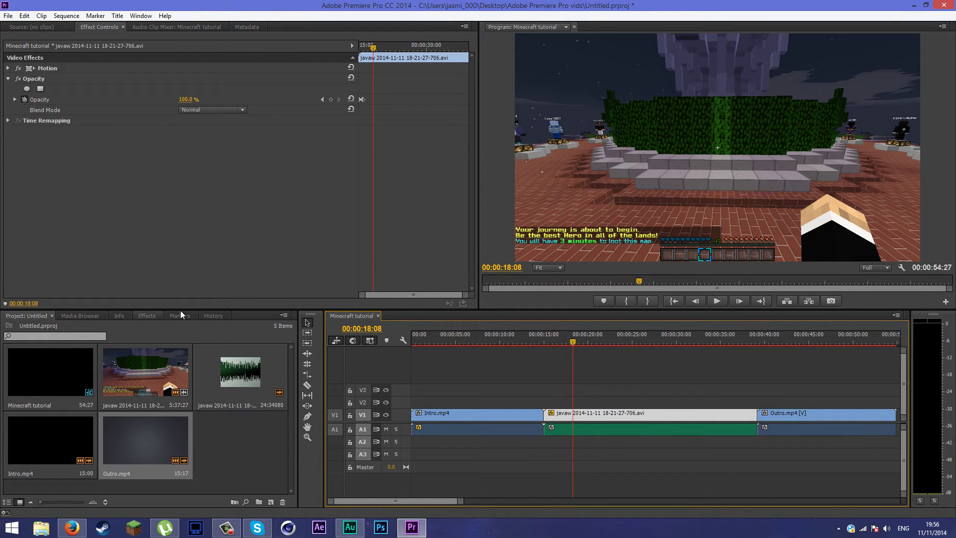
Open the context menu for the javaw gameplay clip on the V1 track
{"action": "right_click", "coordinate": [624, 418]}
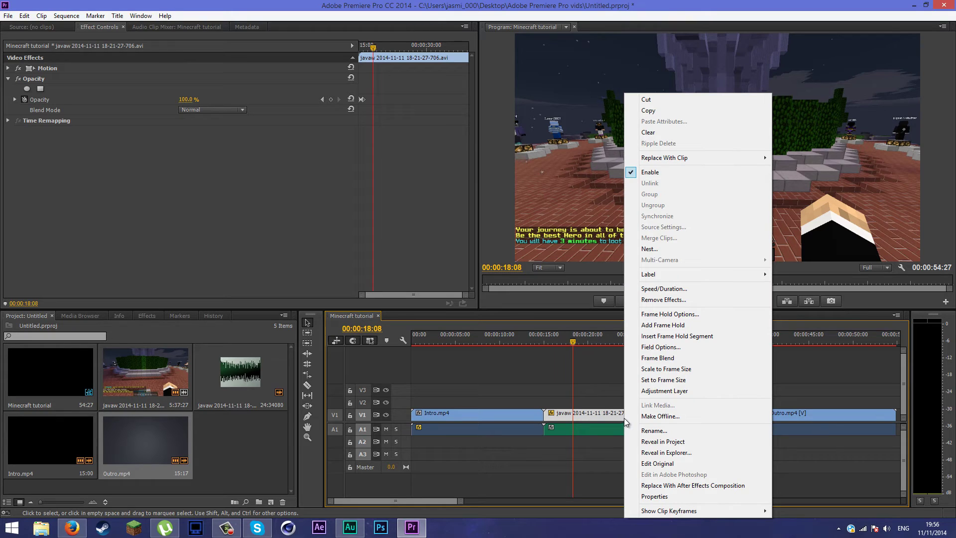
{"action": "left_click", "coordinate": [618, 417]}
{"action": "right_click", "coordinate": [617, 417]}
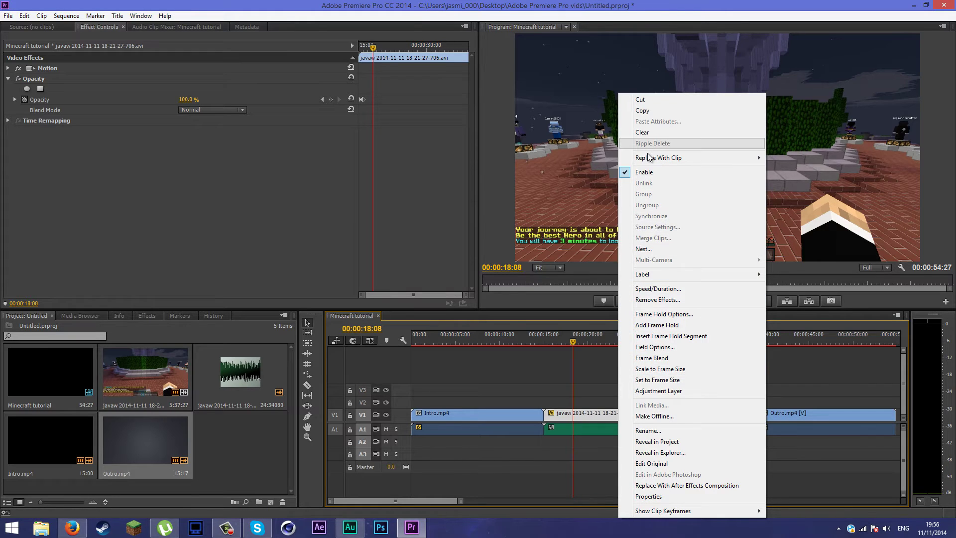
{"action": "mouse_move", "coordinate": [653, 280]}
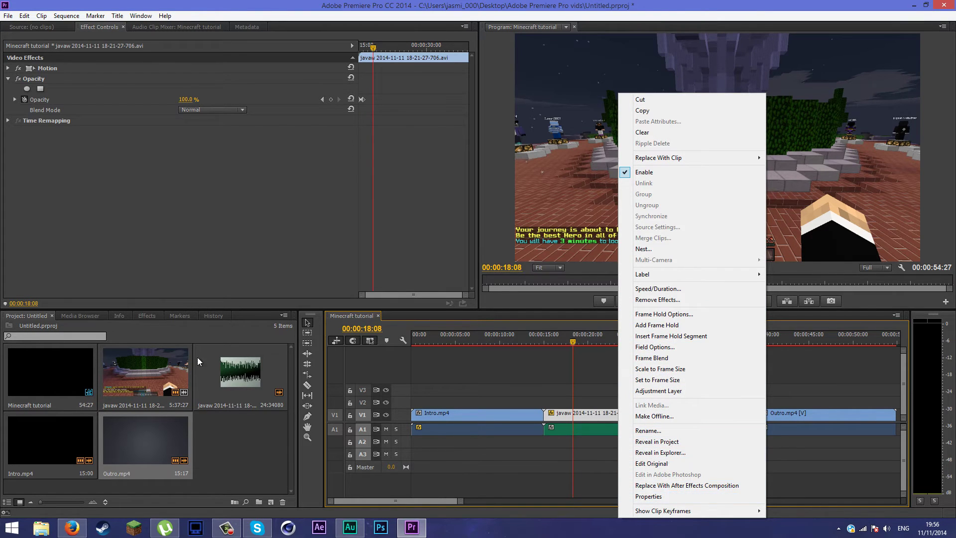
In Effects, expand Video Transitions > 3D Motion to list Cube Spin and Flip Over
{"action": "left_click", "coordinate": [151, 323]}
{"action": "left_click", "coordinate": [147, 316]}
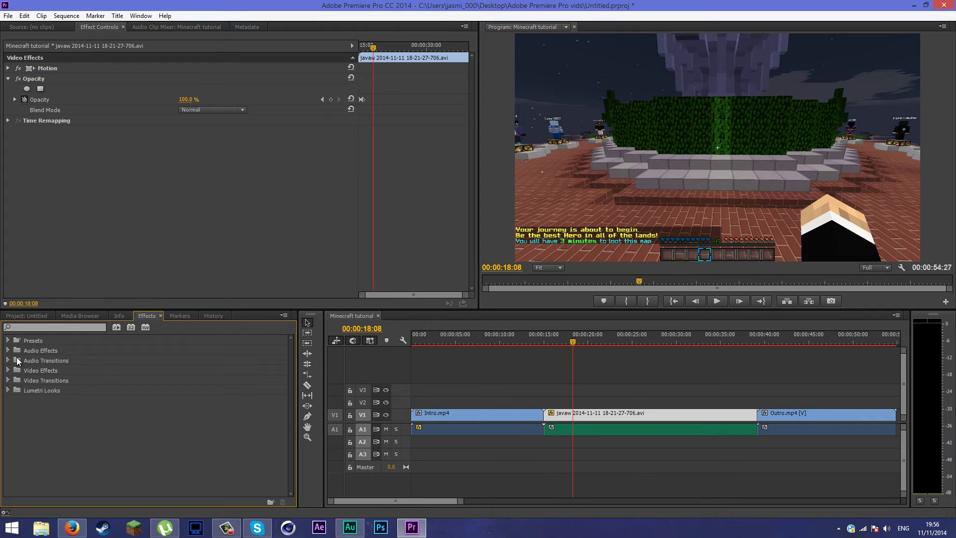
{"action": "left_click", "coordinate": [8, 370]}
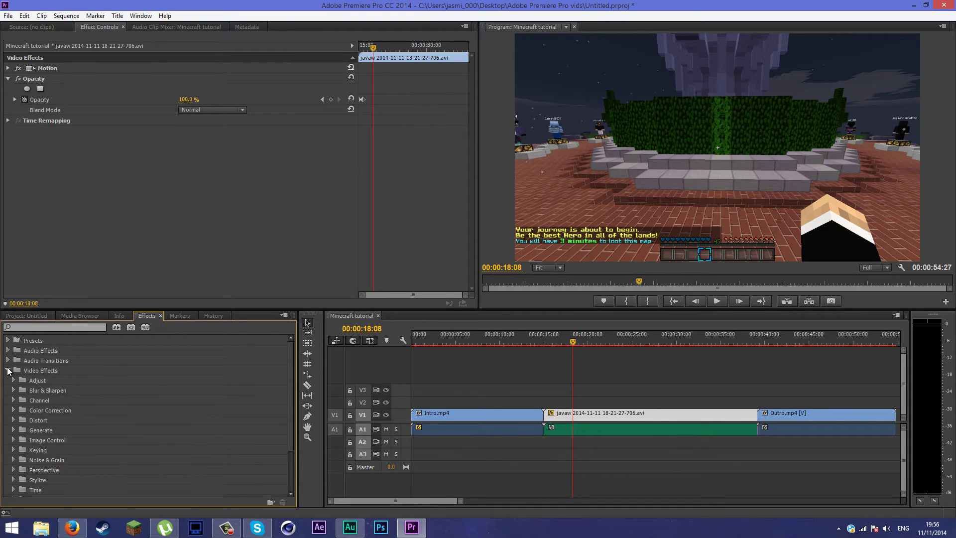
{"action": "scroll", "coordinate": [15, 369], "scroll_direction": "down", "scroll_amount": 3}
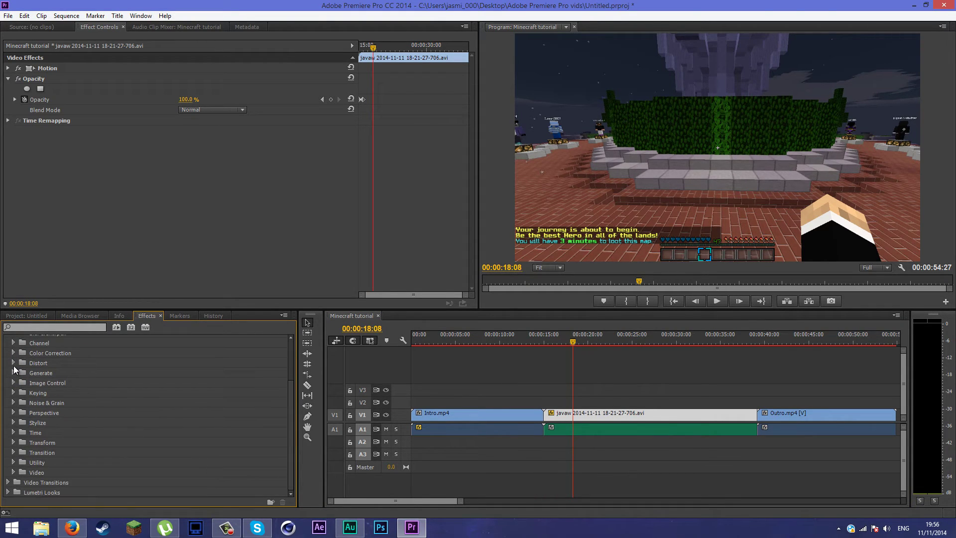
{"action": "scroll", "coordinate": [15, 370], "scroll_direction": "up", "scroll_amount": 3}
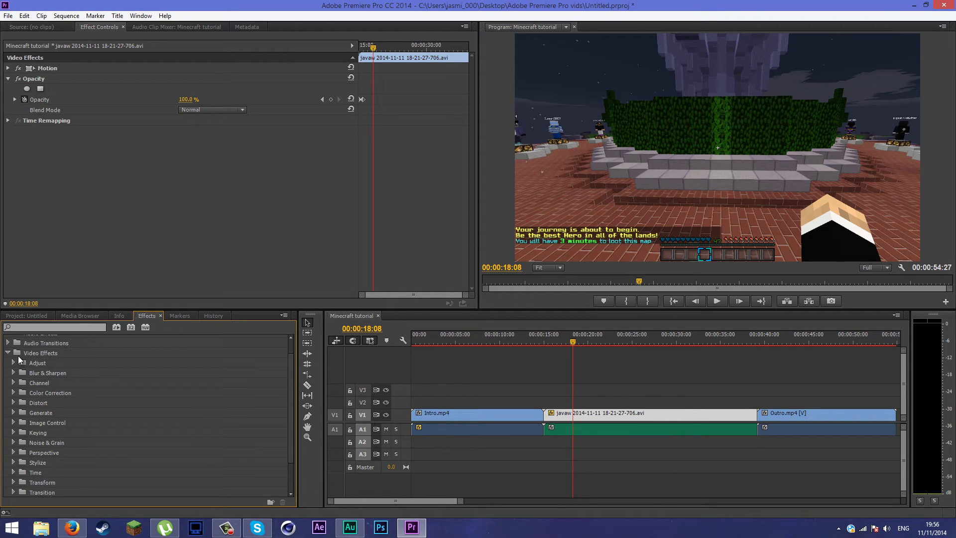
{"action": "left_click", "coordinate": [8, 353]}
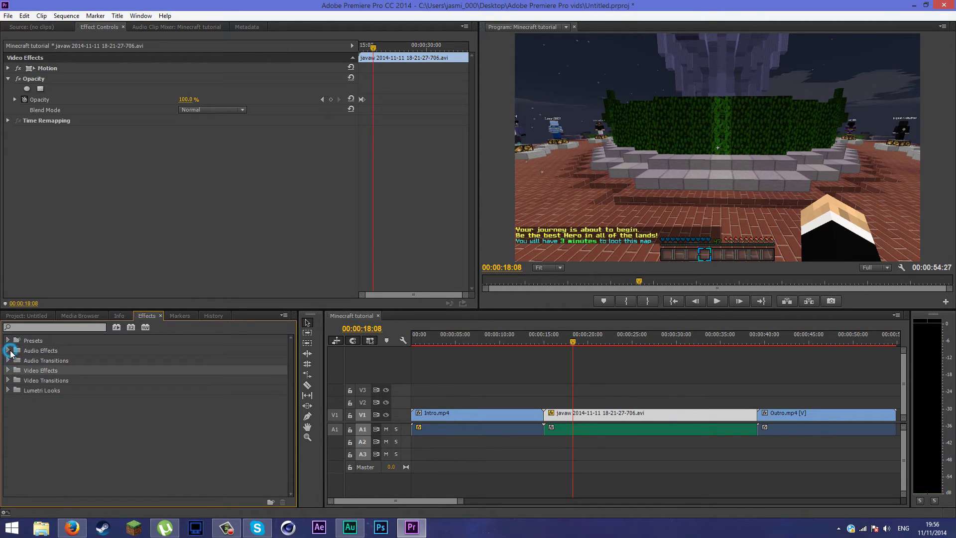
{"action": "left_click", "coordinate": [8, 384]}
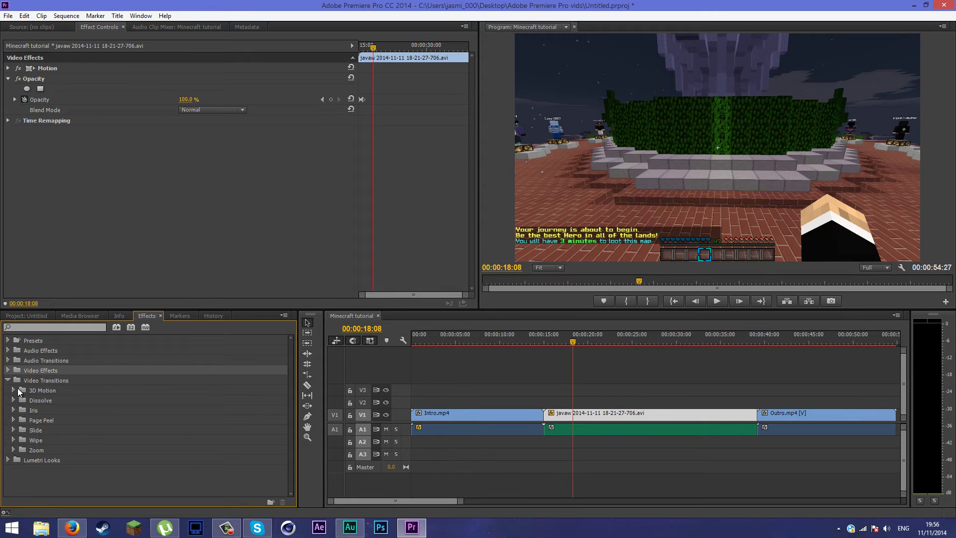
{"action": "left_click", "coordinate": [15, 390]}
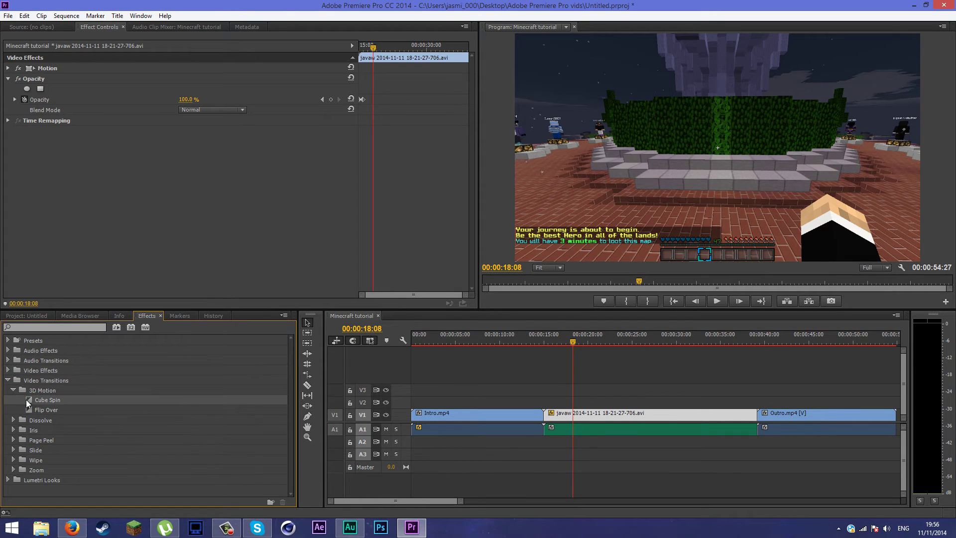
Apply Cube Spin to the Intro/javaw cut, accept the media warning, and preview it
{"action": "left_click_drag", "start_coordinate": [410, 393], "coordinate": [544, 415]}
{"action": "left_click", "coordinate": [555, 275]}
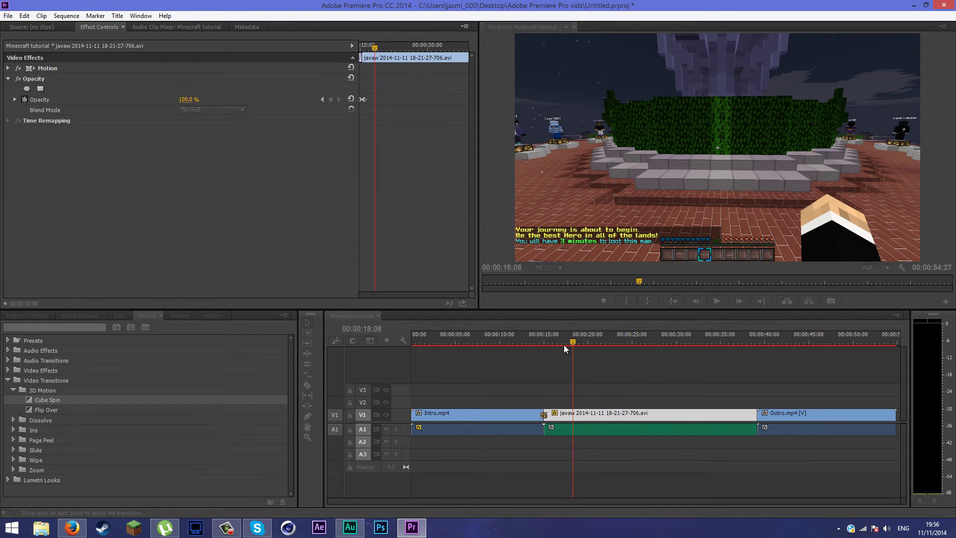
{"action": "left_click_drag", "start_coordinate": [573, 343], "coordinate": [539, 345]}
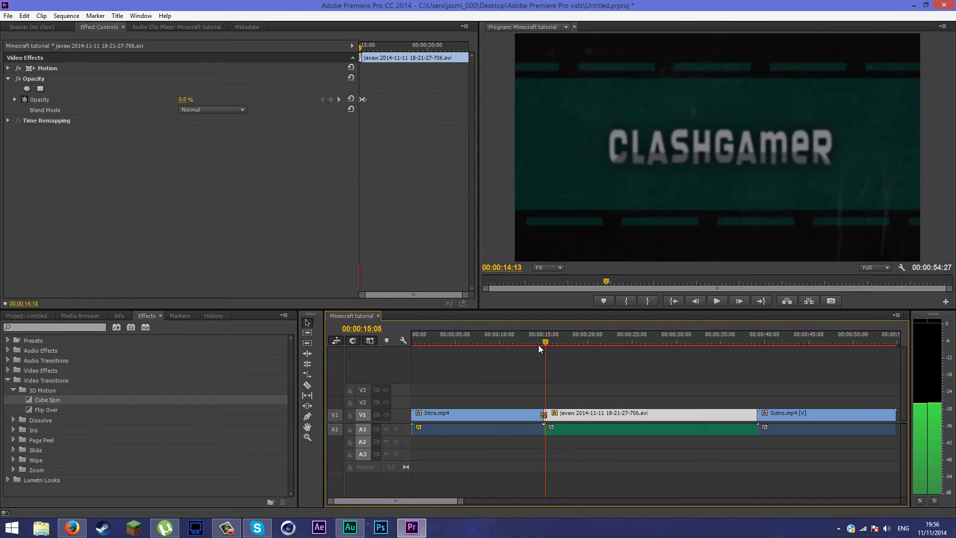
{"action": "left_click", "coordinate": [717, 301]}
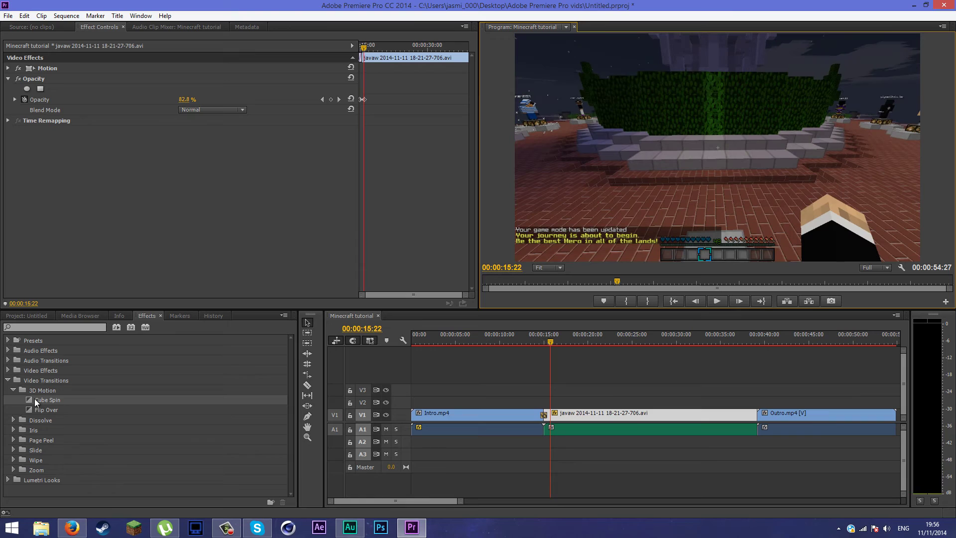
{"action": "left_click", "coordinate": [8, 381]}
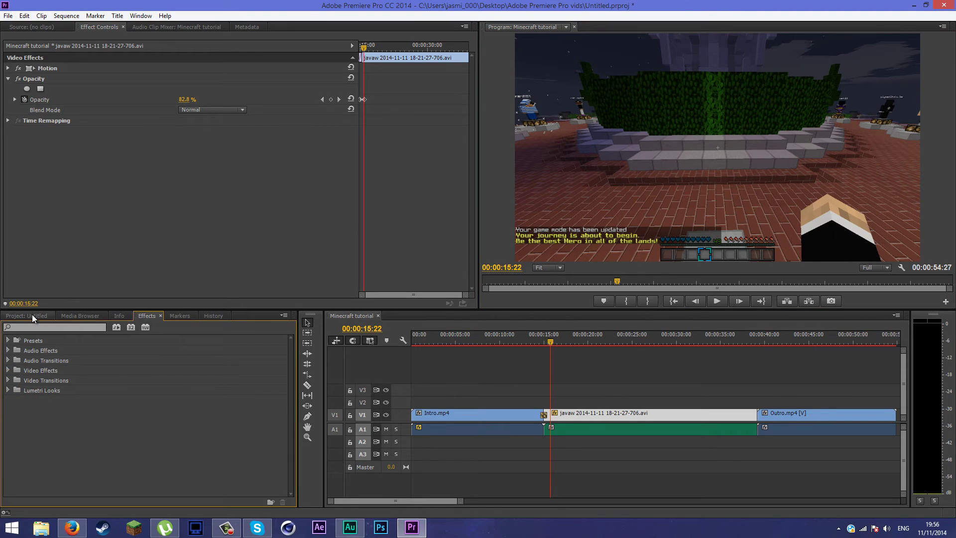
Switch from the Audio Clip Mixer and Effects back to the Project clip bin
{"action": "left_click", "coordinate": [176, 26]}
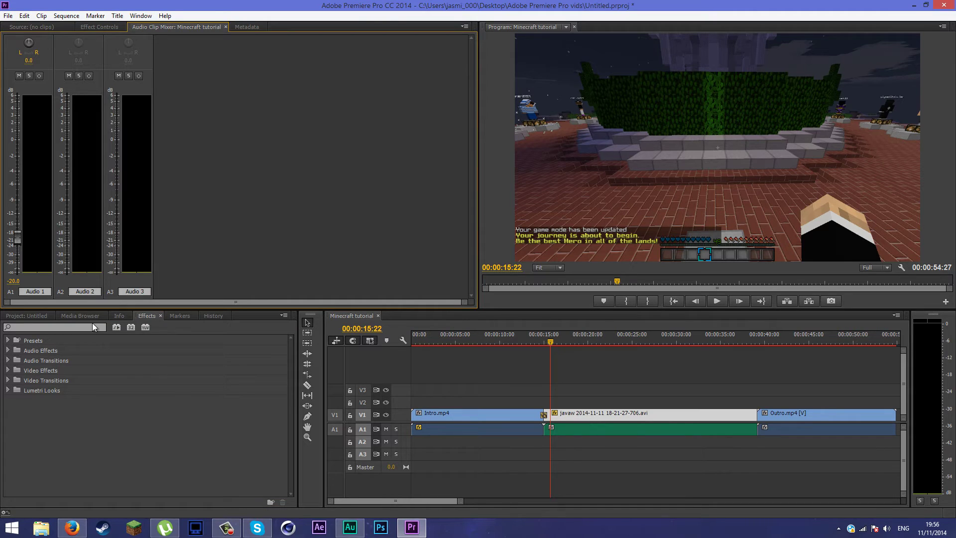
{"action": "left_click", "coordinate": [9, 342]}
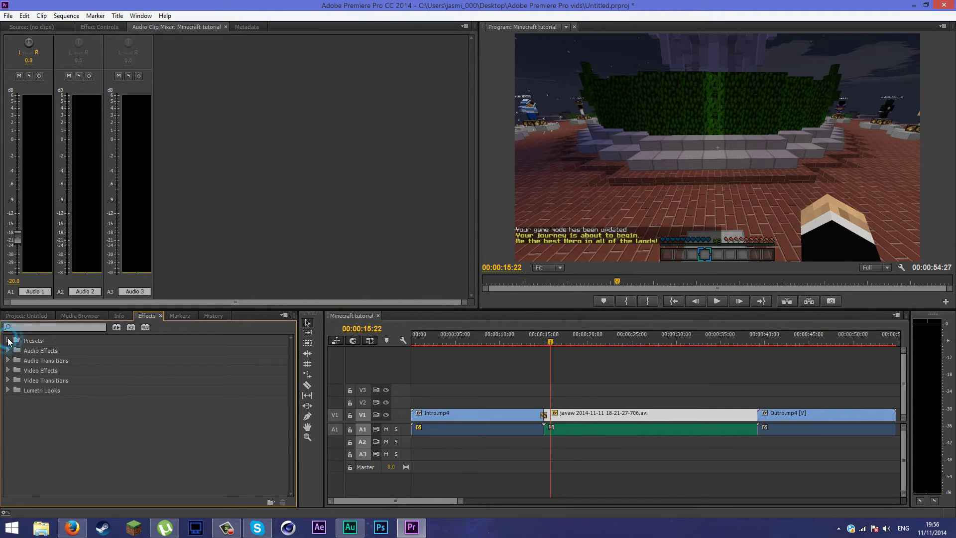
{"action": "right_click", "coordinate": [388, 528]}
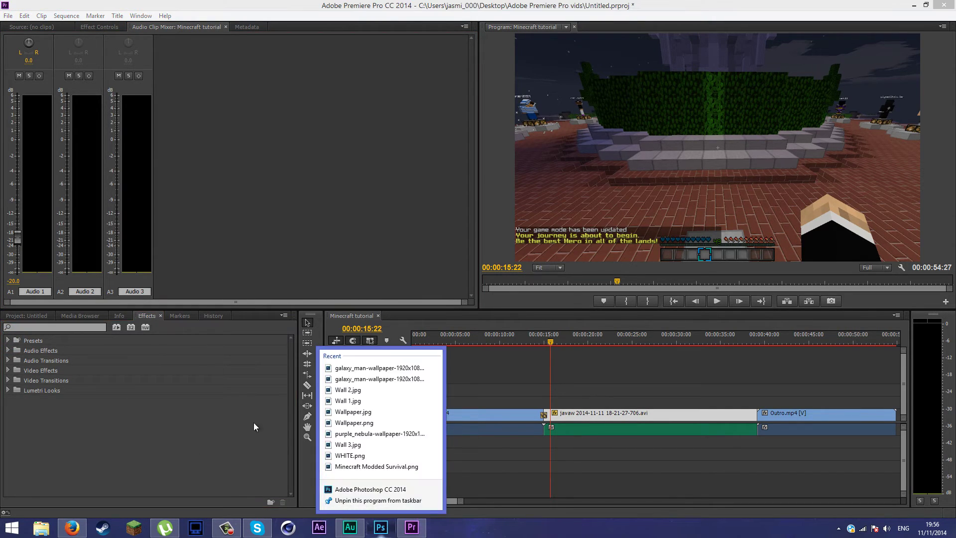
{"action": "left_click", "coordinate": [26, 316]}
{"action": "left_click", "coordinate": [224, 422]}
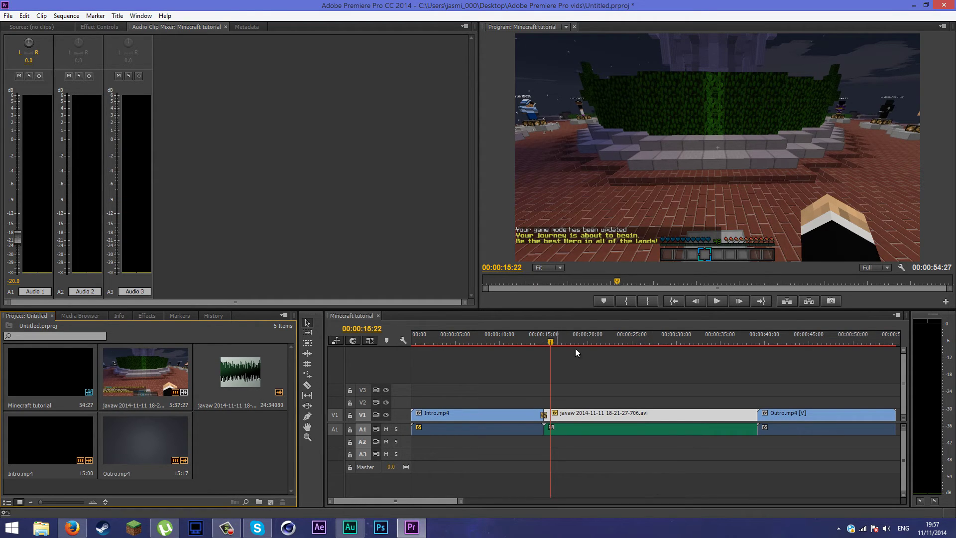
Scrub the sequence through intro, outro and gameplay, then show the empty Source monitor
{"action": "left_click_drag", "start_coordinate": [554, 348], "coordinate": [536, 348]}
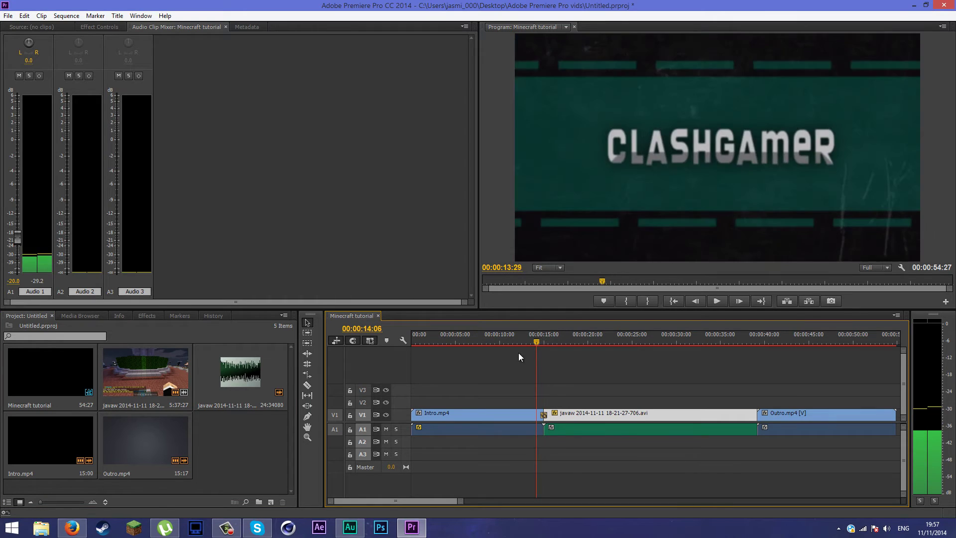
{"action": "key", "text": "Home"}
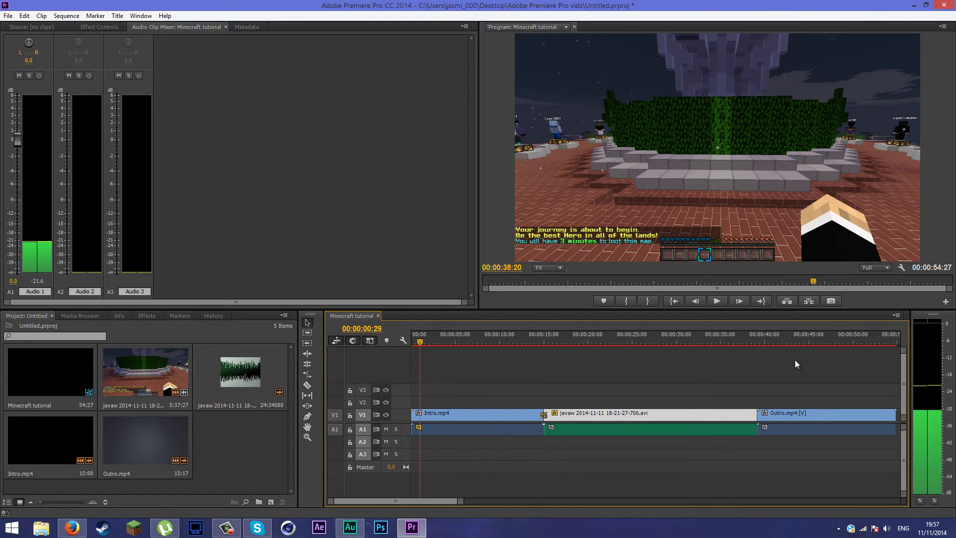
{"action": "left_click", "coordinate": [802, 340]}
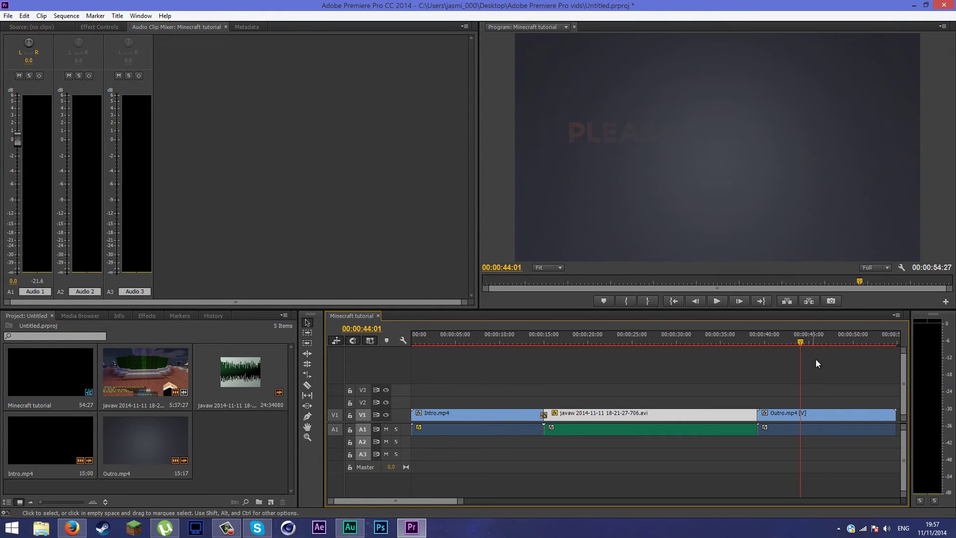
{"action": "left_click_drag", "start_coordinate": [791, 342], "coordinate": [731, 342]}
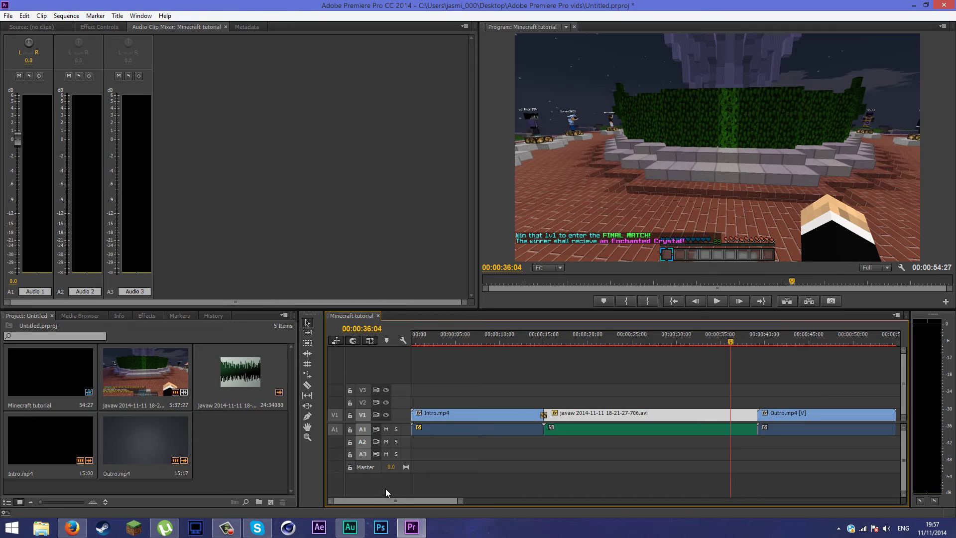
{"action": "left_click", "coordinate": [350, 529]}
{"action": "left_click", "coordinate": [350, 529]}
{"action": "left_click_drag", "start_coordinate": [725, 344], "coordinate": [677, 351]}
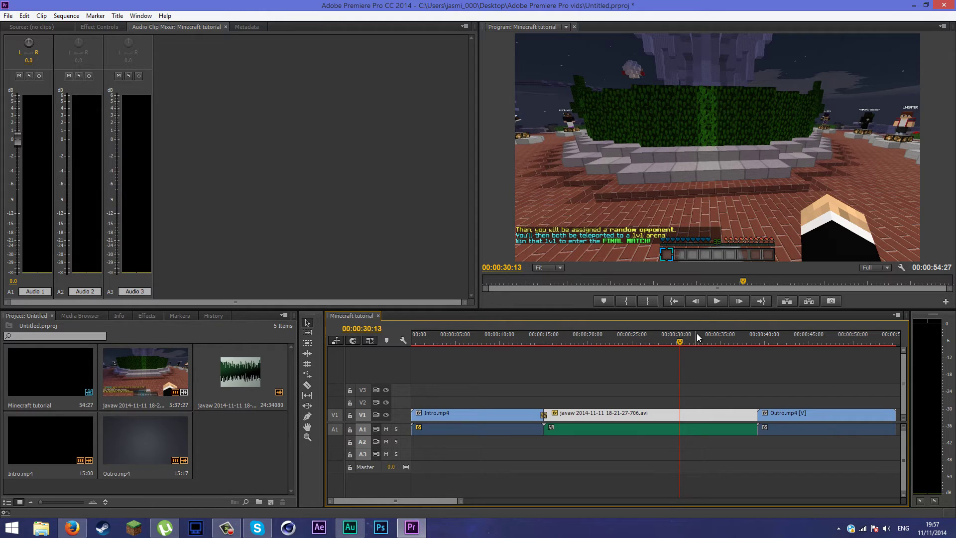
{"action": "left_click", "coordinate": [12, 27]}
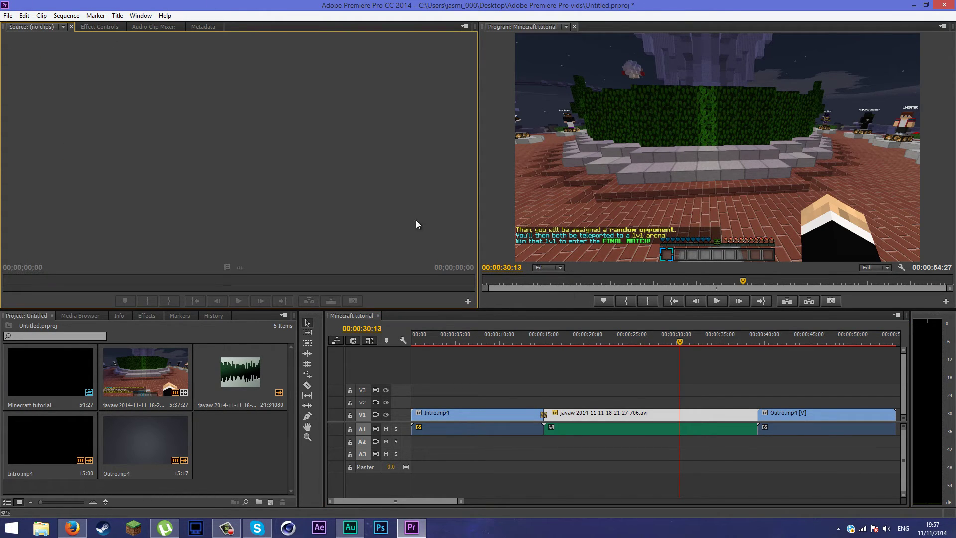
Close the File menu and drag the playhead back to 00:00:00:00
{"action": "left_click", "coordinate": [8, 15]}
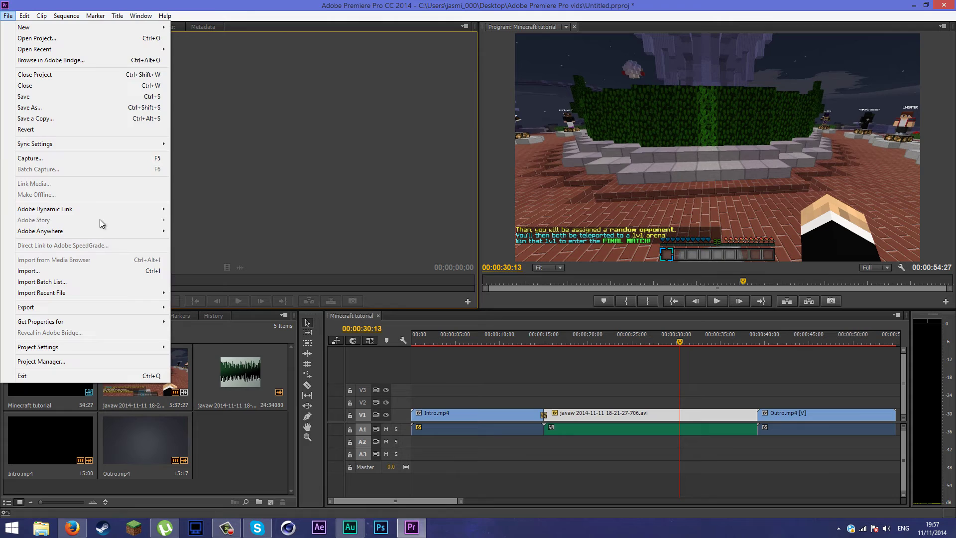
{"action": "mouse_move", "coordinate": [128, 312]}
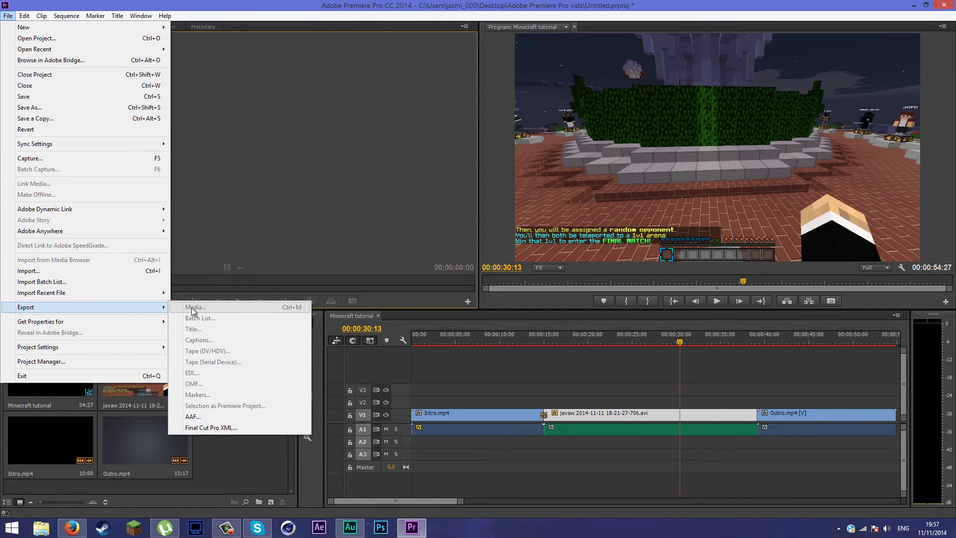
{"action": "left_click", "coordinate": [668, 342]}
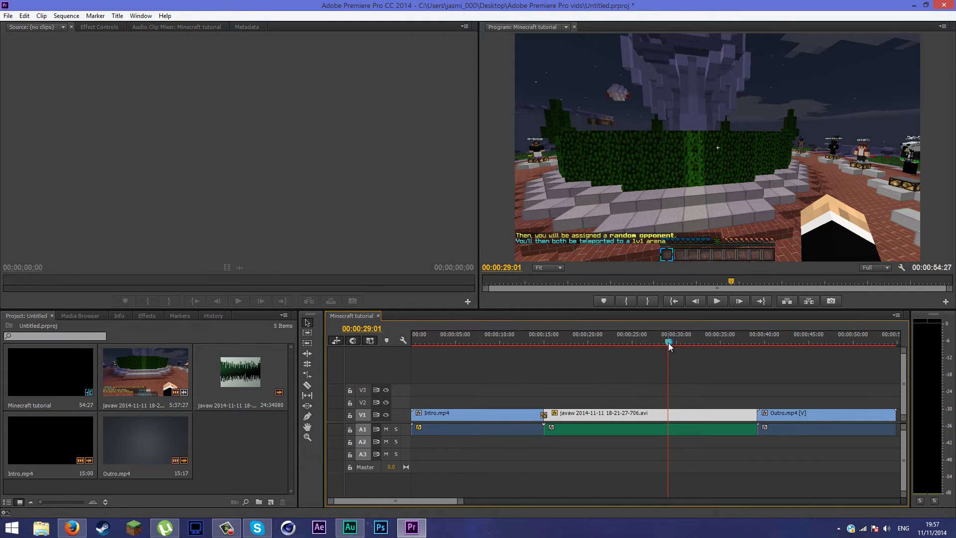
{"action": "left_click_drag", "start_coordinate": [668, 342], "coordinate": [326, 342]}
Select the edit point between Intro.mp4 and the javaw gameplay clip
{"action": "left_click", "coordinate": [226, 447]}
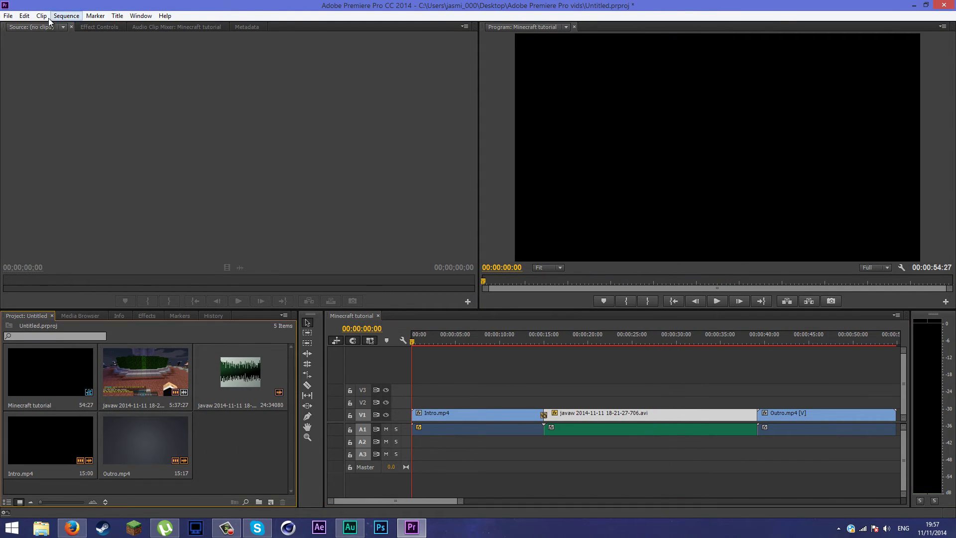
{"action": "left_click", "coordinate": [8, 16]}
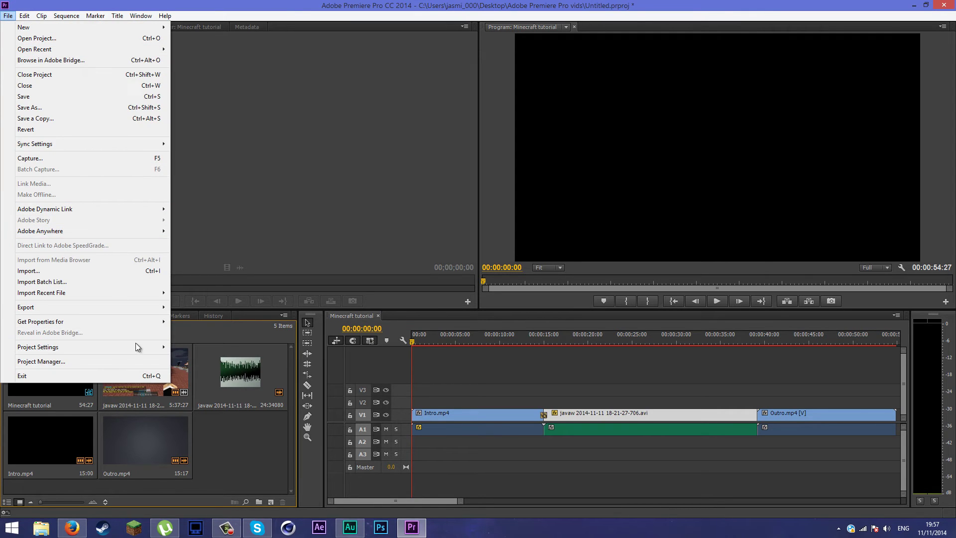
{"action": "mouse_move", "coordinate": [124, 307]}
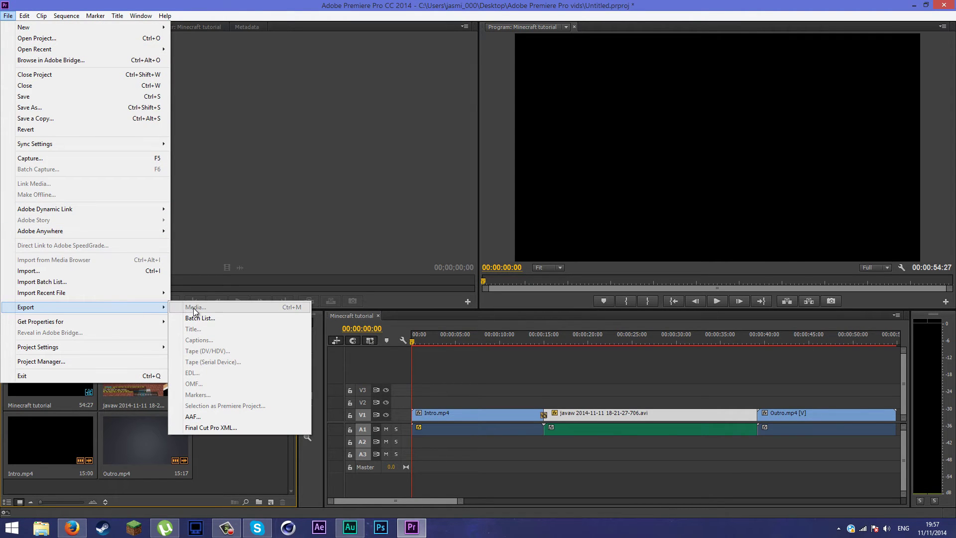
{"action": "left_click", "coordinate": [250, 458]}
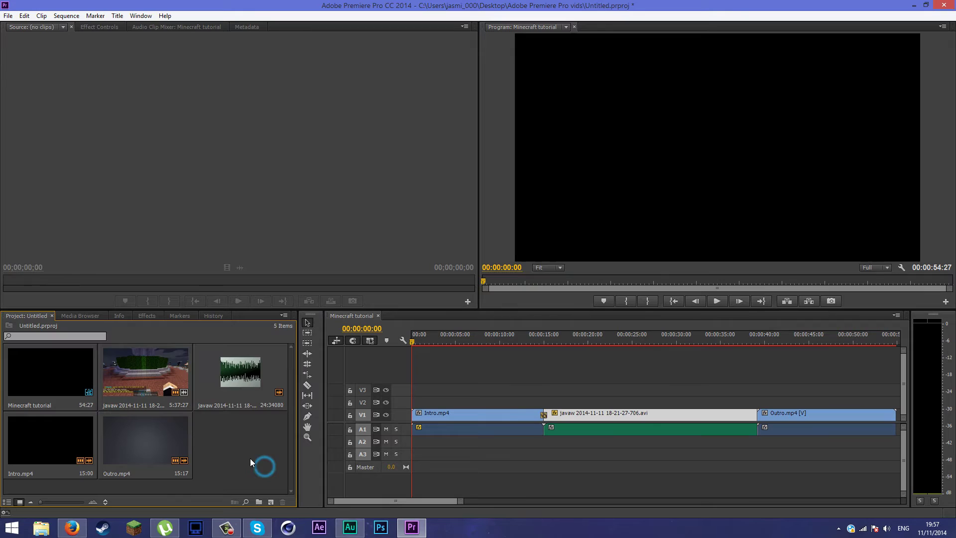
{"action": "left_click", "coordinate": [543, 413]}
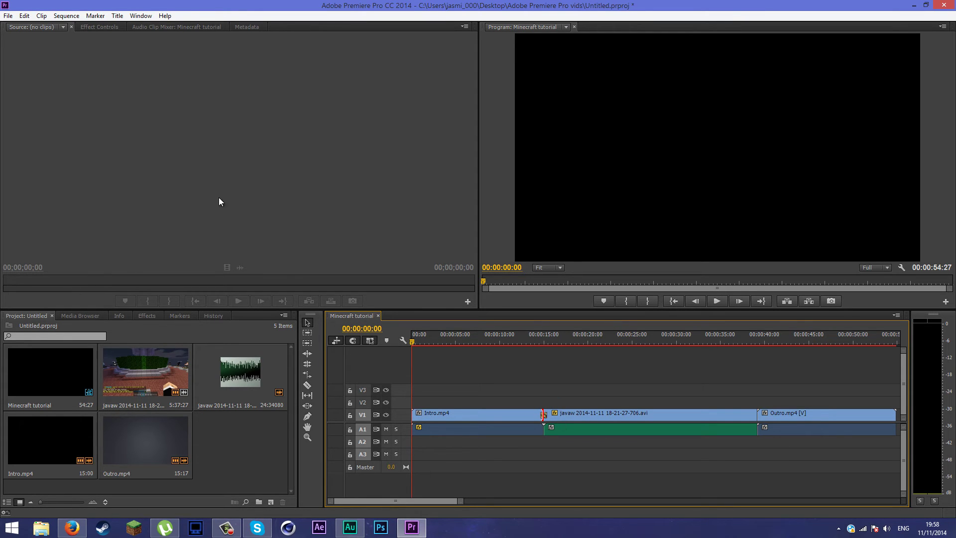
Save the Minecraft tutorial project with File > Save
{"action": "left_click", "coordinate": [65, 16]}
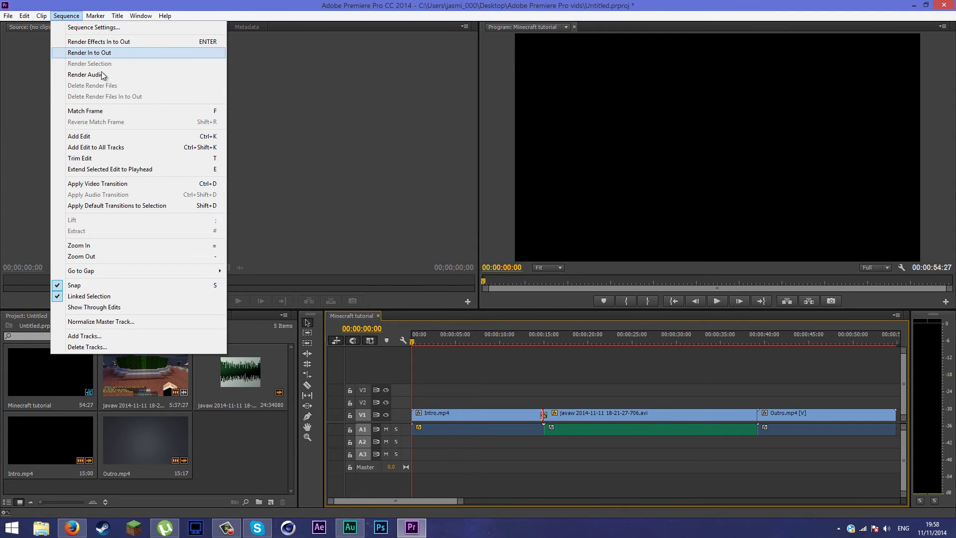
{"action": "left_click", "coordinate": [9, 16]}
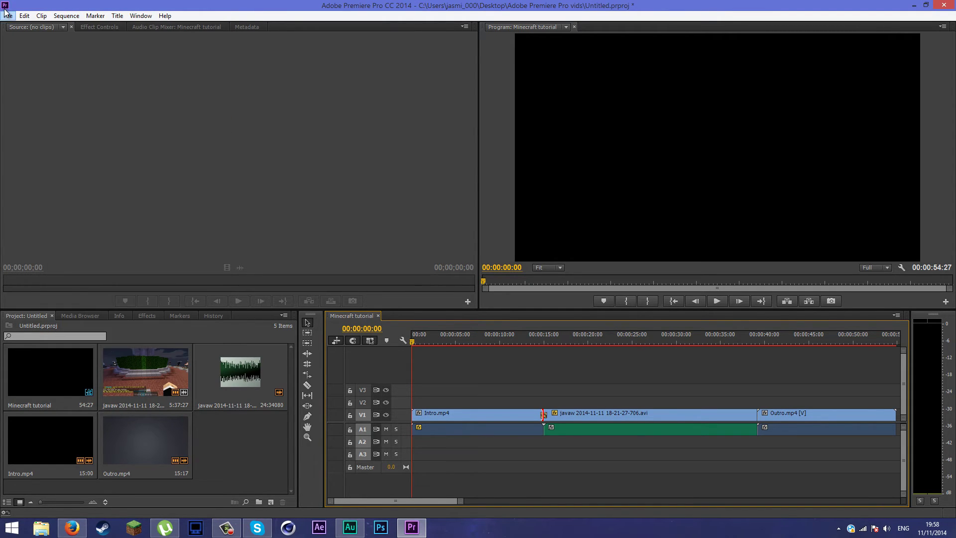
{"action": "left_click", "coordinate": [9, 15]}
{"action": "left_click", "coordinate": [9, 15]}
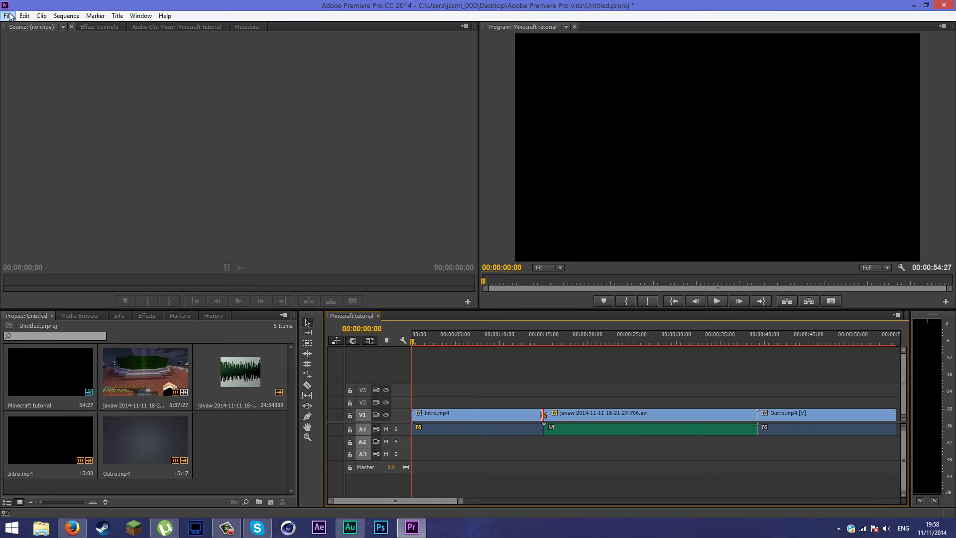
{"action": "left_click", "coordinate": [8, 15]}
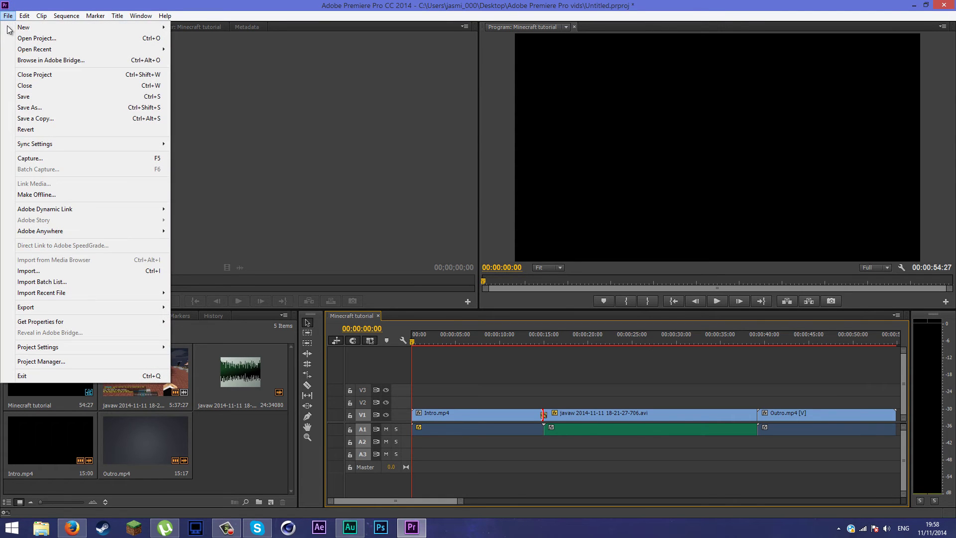
{"action": "left_click", "coordinate": [37, 96]}
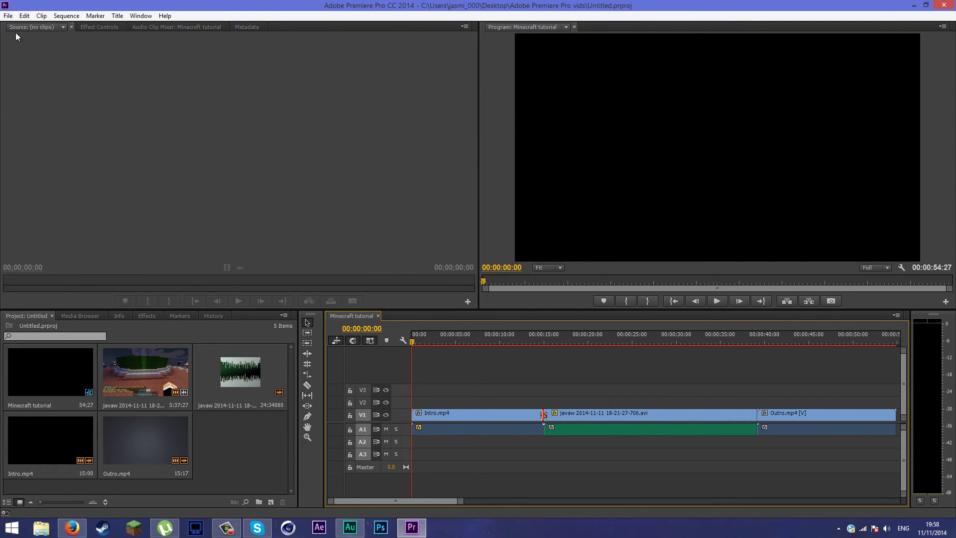
Play the sequence from the beginning in the Program monitor
{"action": "left_click", "coordinate": [8, 15]}
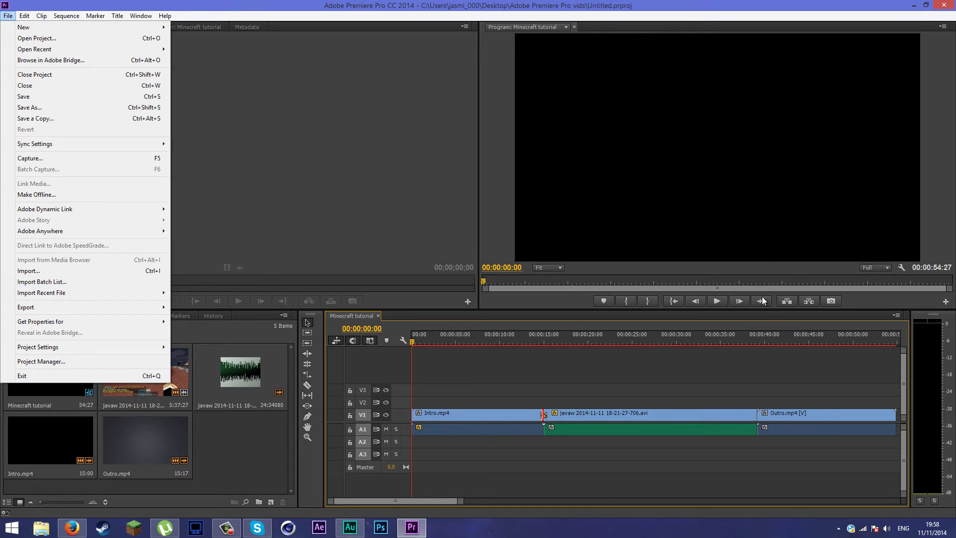
{"action": "left_click", "coordinate": [717, 301]}
{"action": "left_click", "coordinate": [718, 301]}
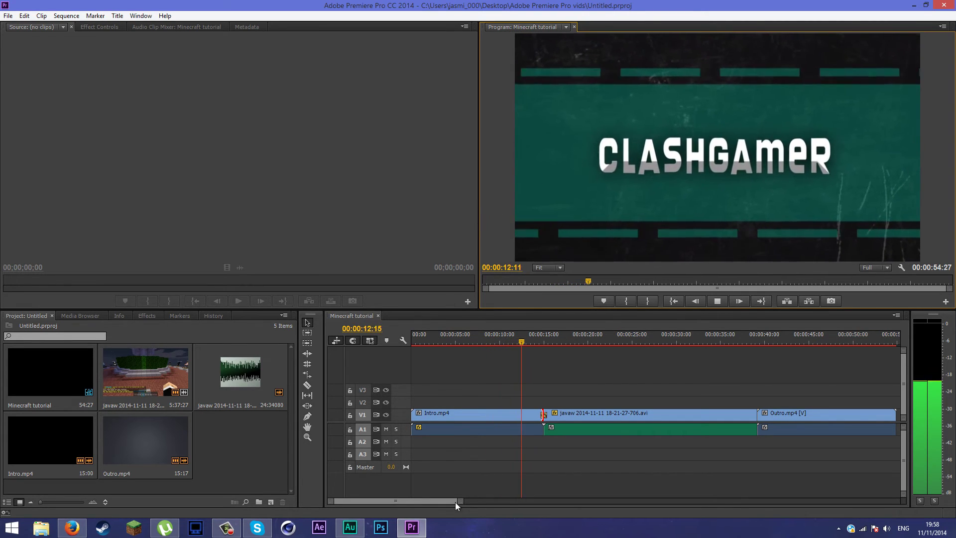
Stop playback at 00:00:23:09 in the gameplay and rewind the playhead to 00:00:00:00
{"action": "left_click", "coordinate": [356, 531]}
{"action": "left_click", "coordinate": [357, 532]}
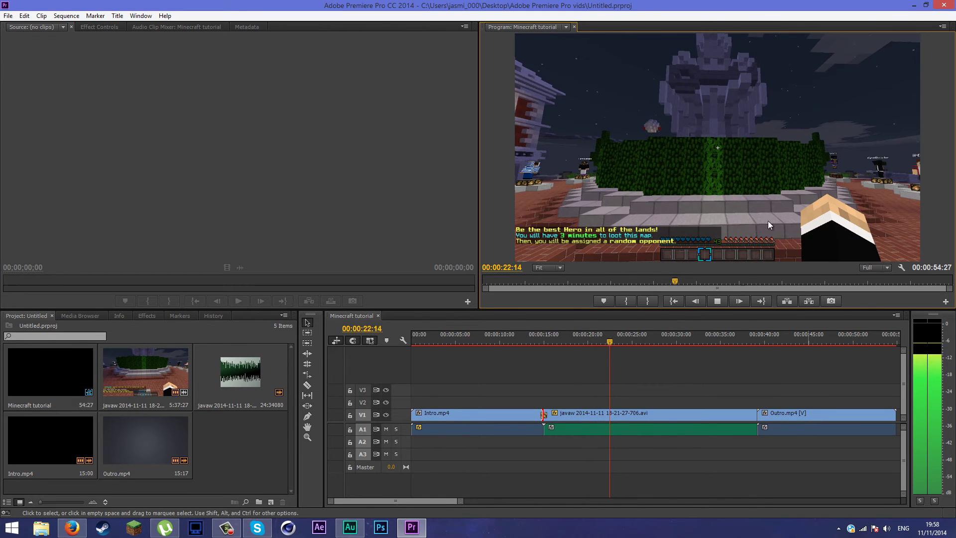
{"action": "left_click", "coordinate": [717, 301]}
{"action": "left_click", "coordinate": [620, 346]}
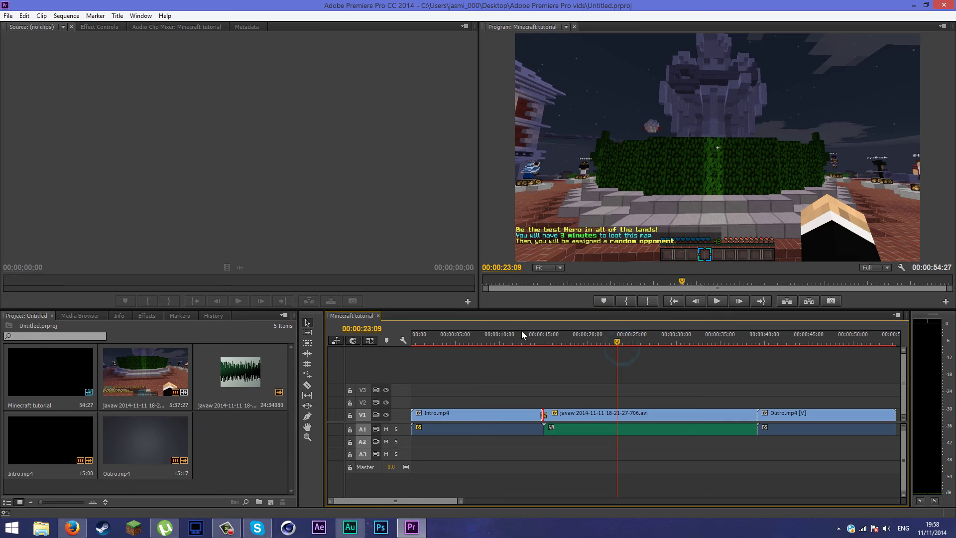
{"action": "left_click_drag", "start_coordinate": [521, 331], "coordinate": [331, 323]}
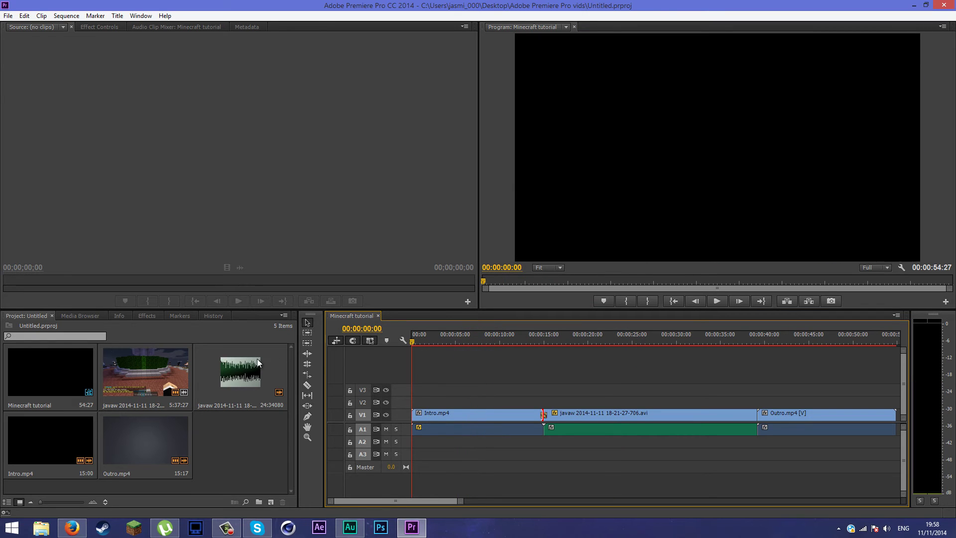
Zoom the timeline to the first 27 seconds and park the playhead at 00:00:18:10
{"action": "left_click", "coordinate": [307, 386]}
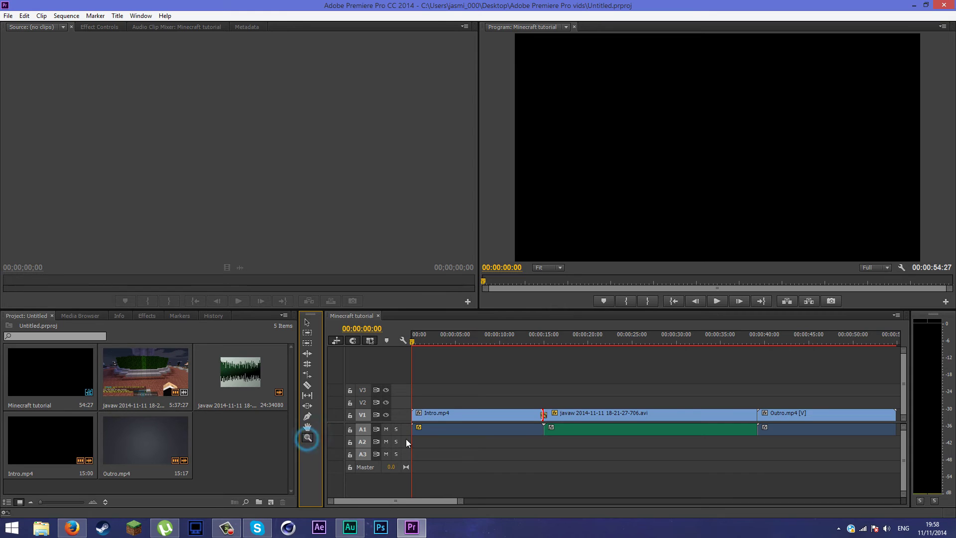
{"action": "left_click", "coordinate": [523, 442]}
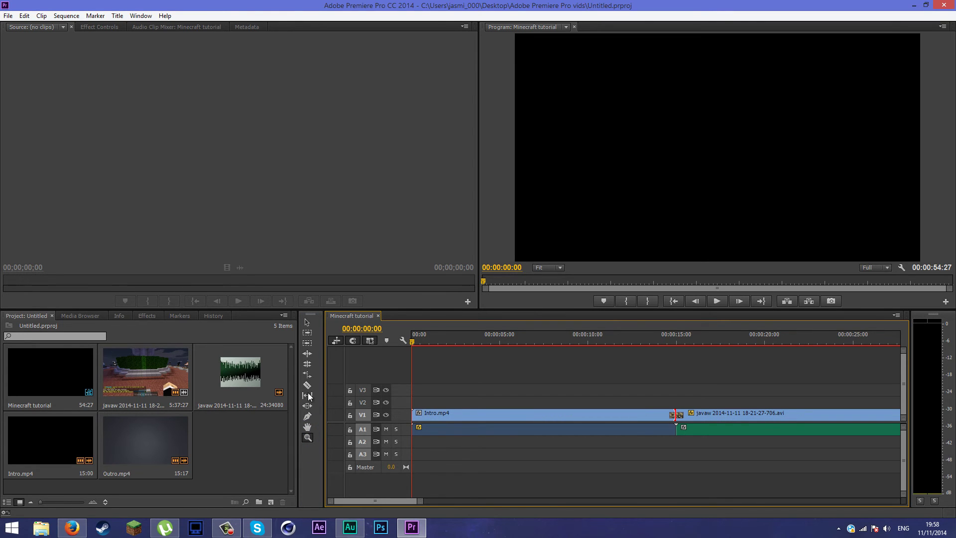
{"action": "left_click", "coordinate": [307, 322]}
{"action": "left_click", "coordinate": [308, 417]}
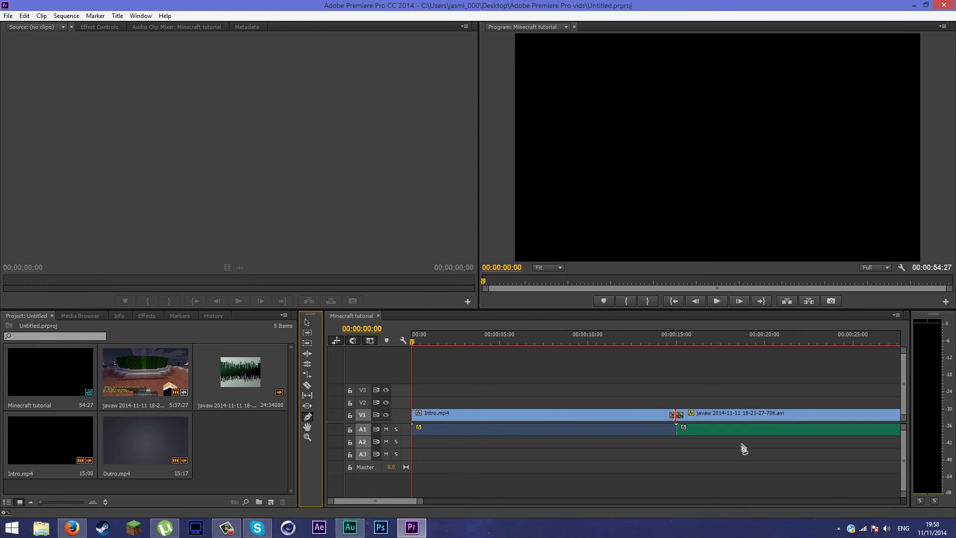
{"action": "left_click", "coordinate": [736, 415]}
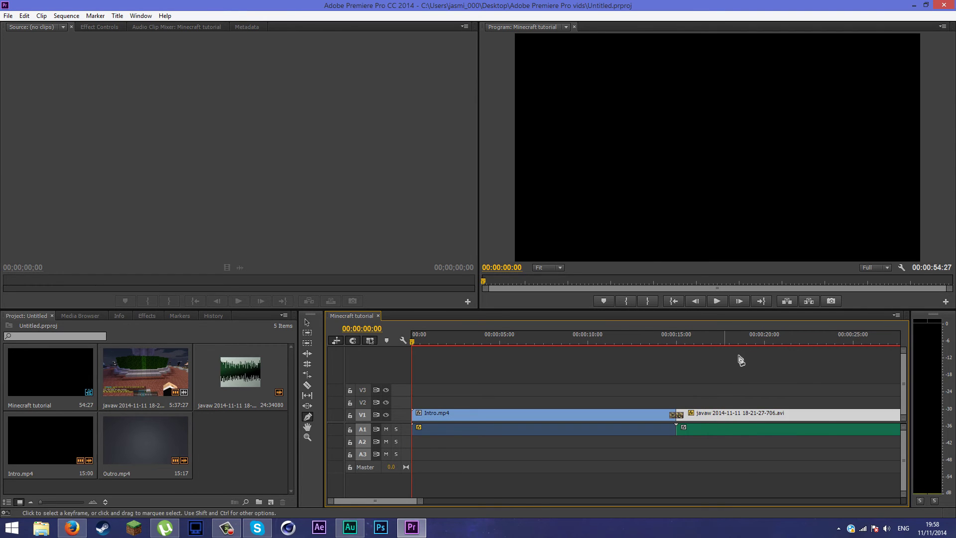
{"action": "left_click", "coordinate": [735, 338]}
{"action": "left_click", "coordinate": [585, 187]}
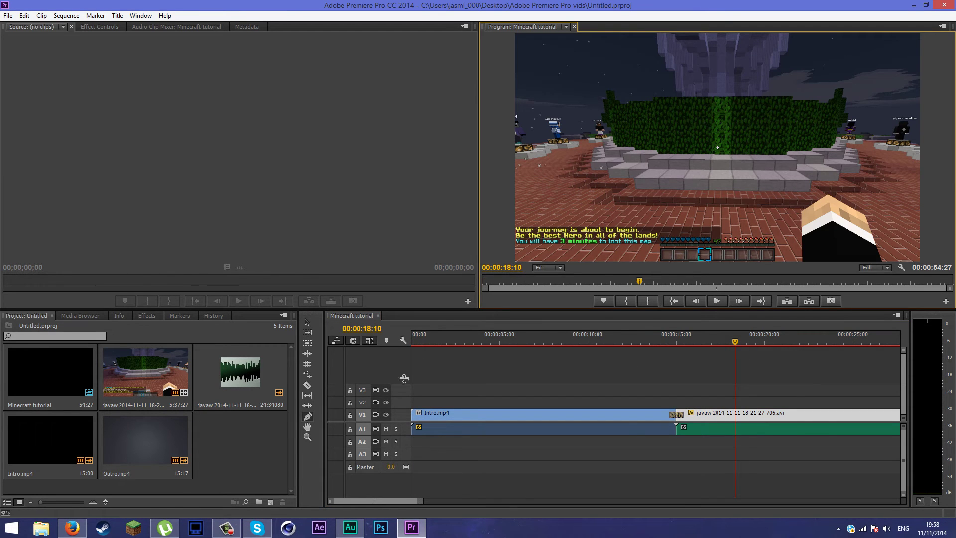
{"action": "left_click", "coordinate": [713, 413]}
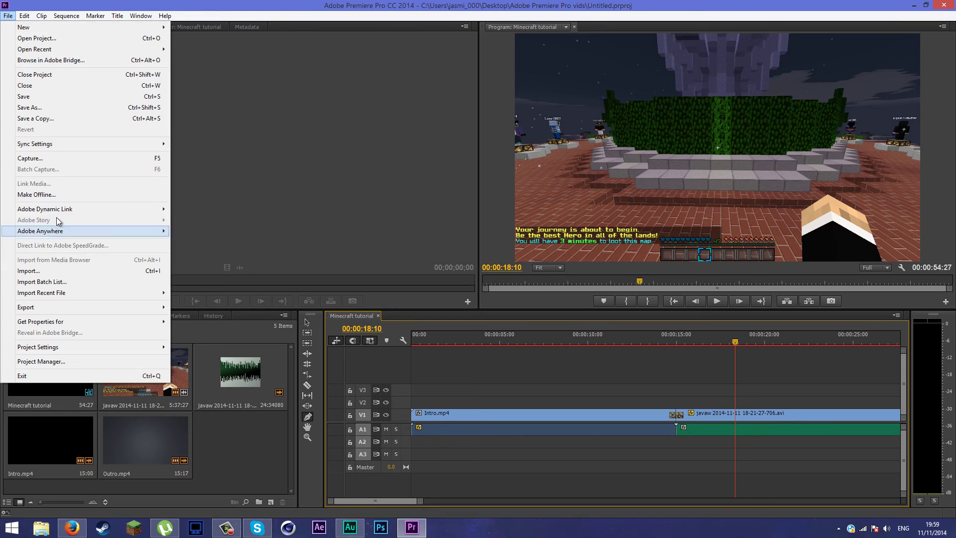
Open Export Settings for the Minecraft tutorial sequence, rewind the preview, and keep H.264 format
{"action": "left_click", "coordinate": [118, 307]}
{"action": "left_click", "coordinate": [190, 308]}
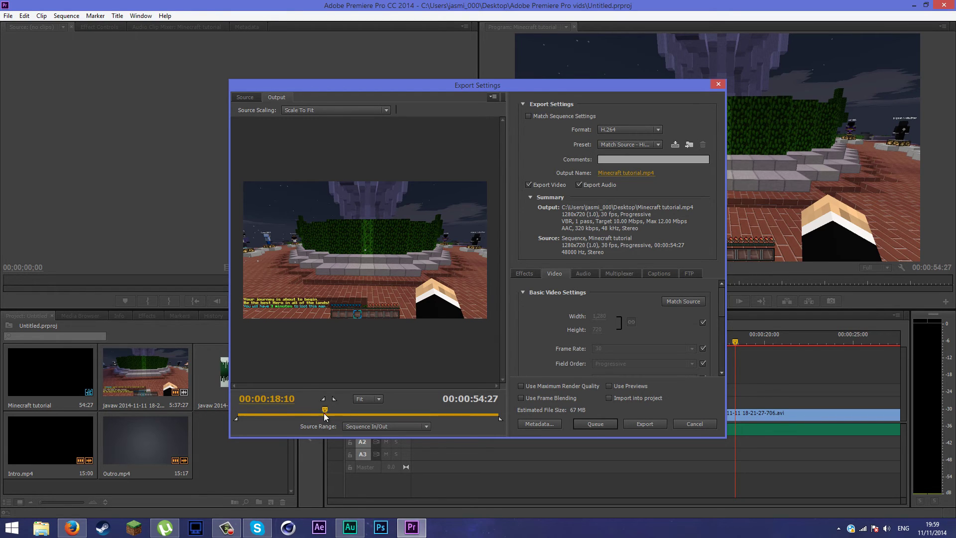
{"action": "left_click_drag", "start_coordinate": [325, 416], "coordinate": [212, 421]}
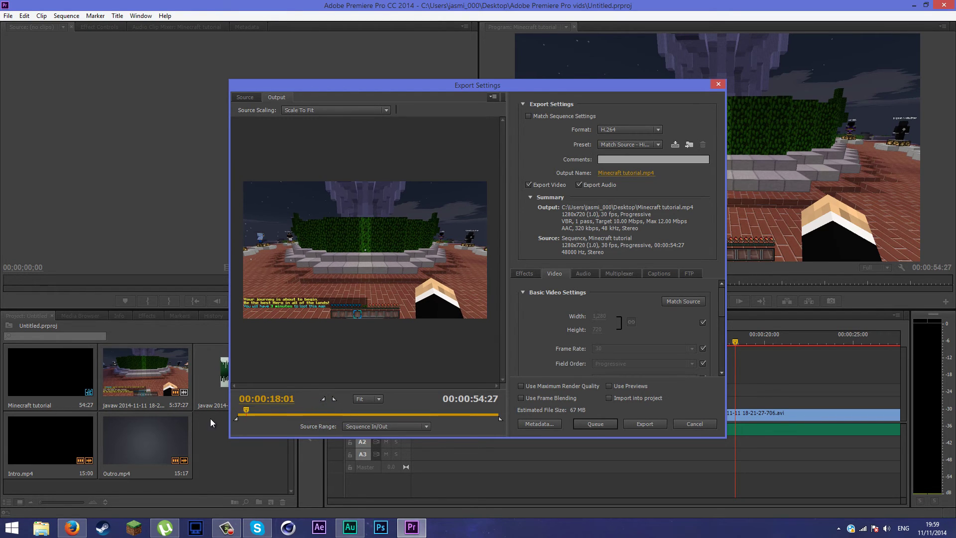
{"action": "left_click", "coordinate": [629, 130]}
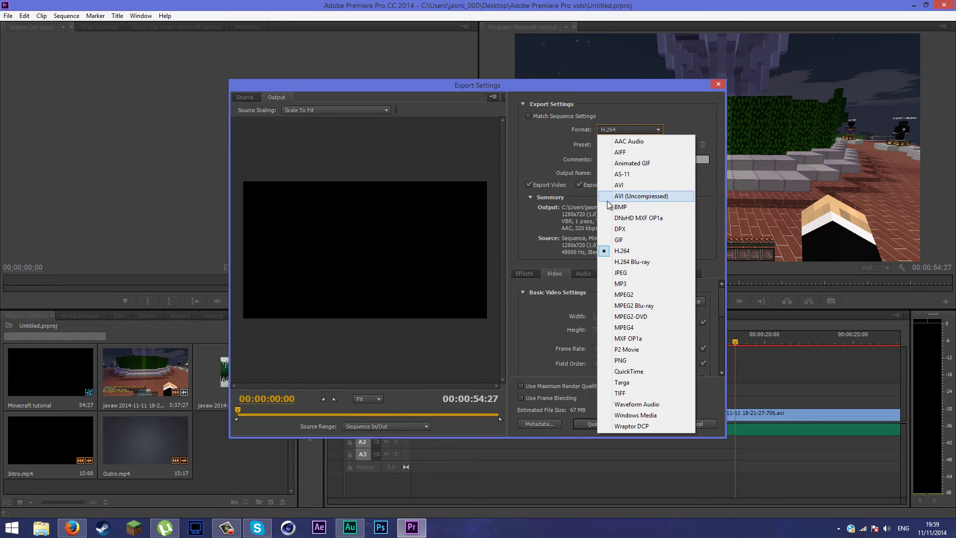
{"action": "left_click", "coordinate": [568, 155]}
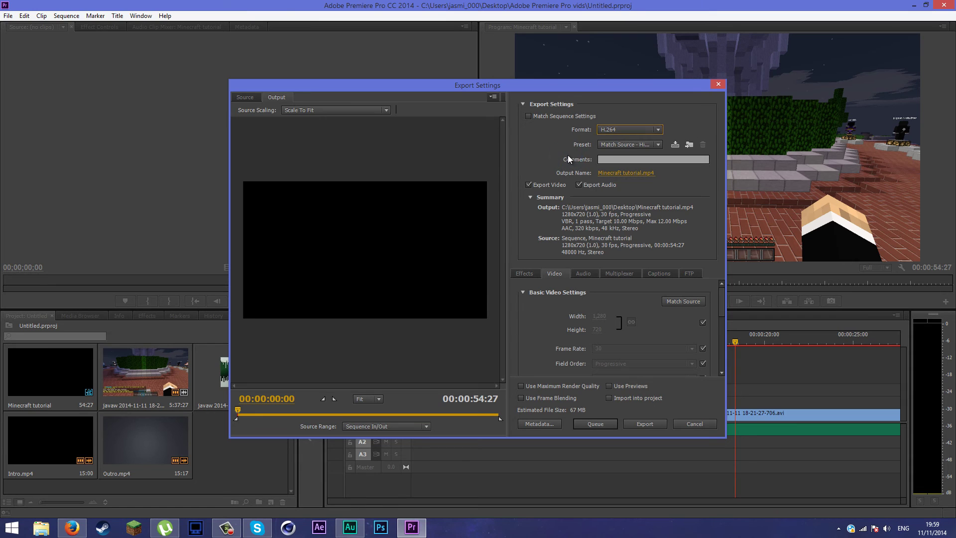
Choose the YouTube HD 1080p 29.97 export preset
{"action": "left_click", "coordinate": [619, 149]}
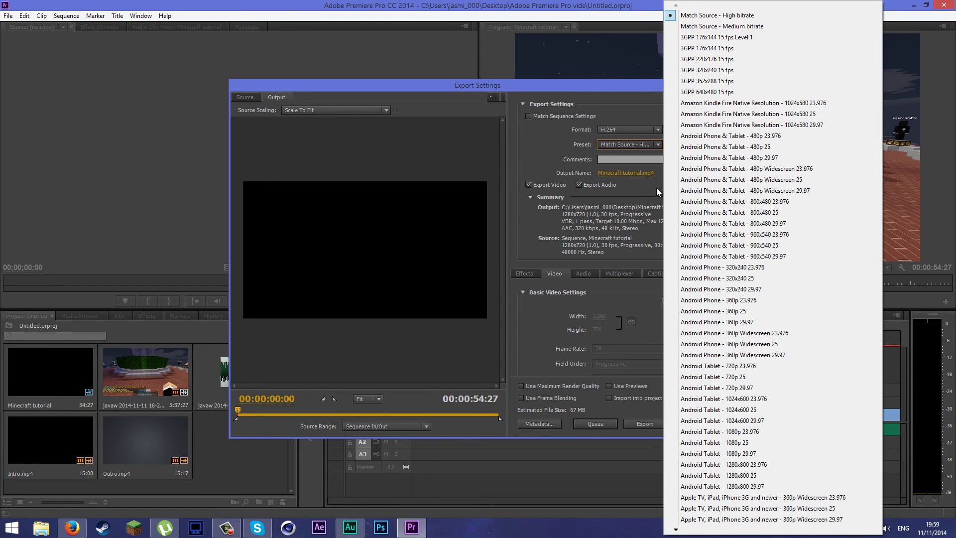
{"action": "key", "text": "y"}
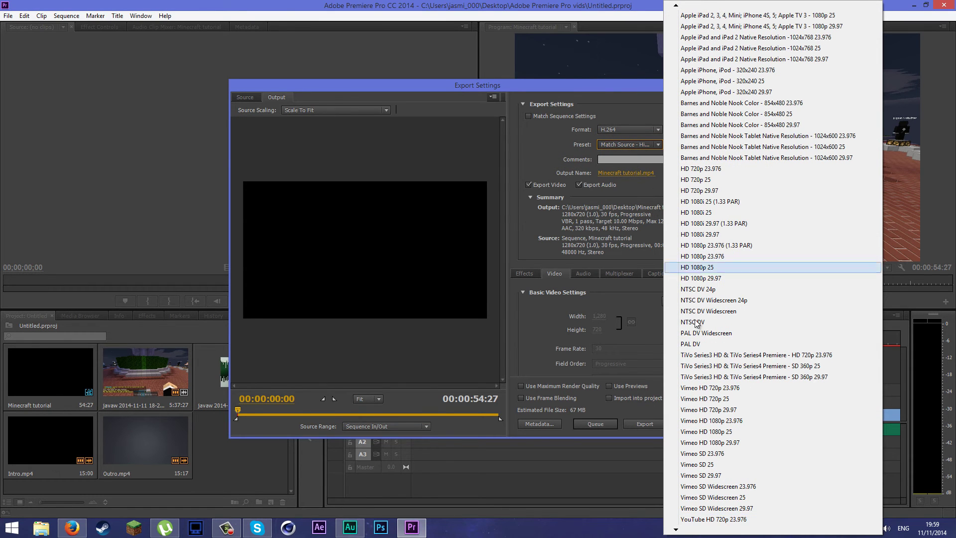
{"action": "mouse_move", "coordinate": [686, 529]}
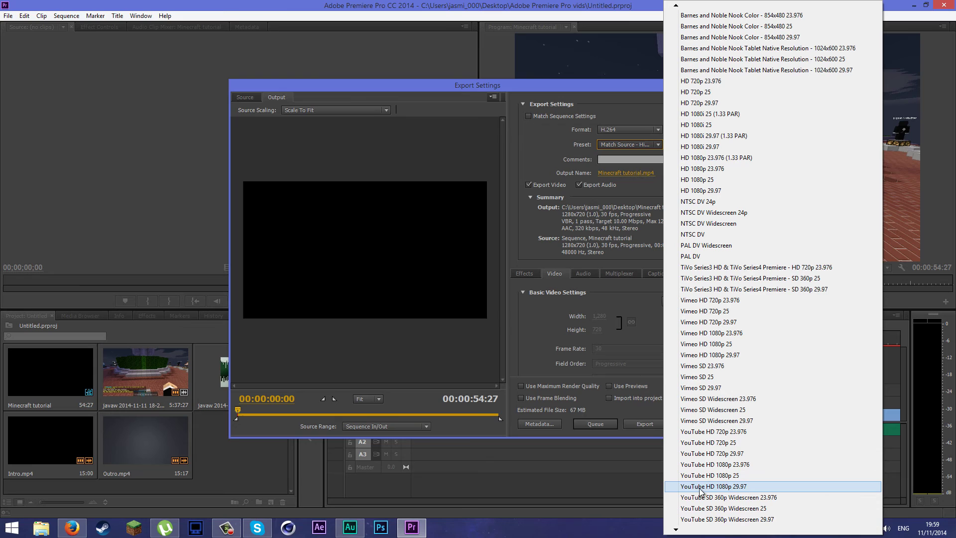
{"action": "left_click", "coordinate": [747, 487]}
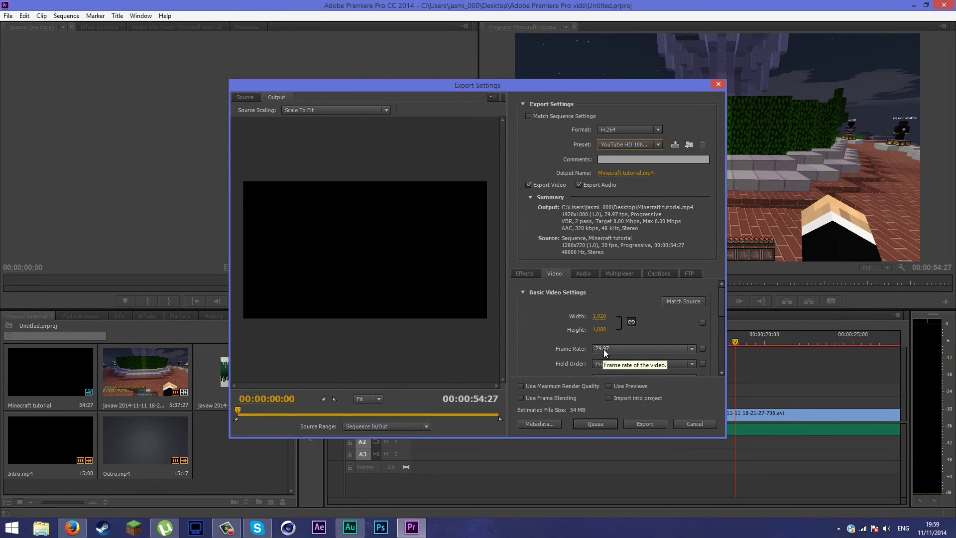
Change the export frame rate to 30 fps in Basic Video Settings
{"action": "left_click", "coordinate": [603, 348]}
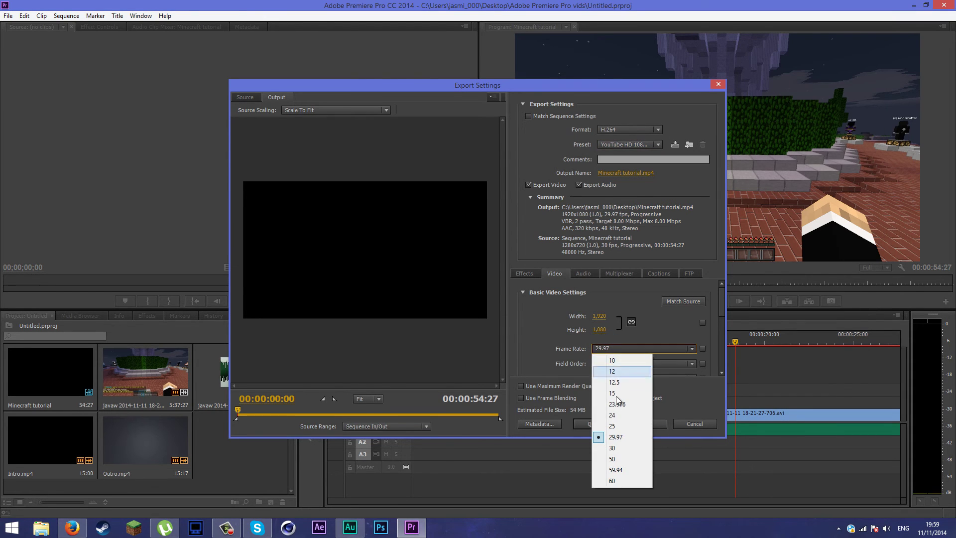
{"action": "left_click", "coordinate": [617, 447]}
{"action": "scroll", "coordinate": [624, 325], "scroll_direction": "down", "scroll_amount": 5}
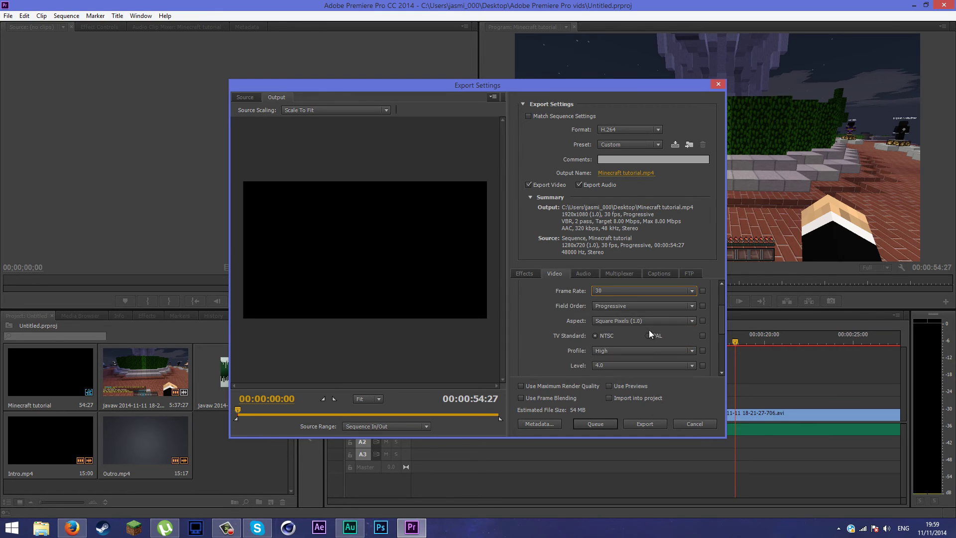
{"action": "scroll", "coordinate": [563, 342], "scroll_direction": "up", "scroll_amount": 5}
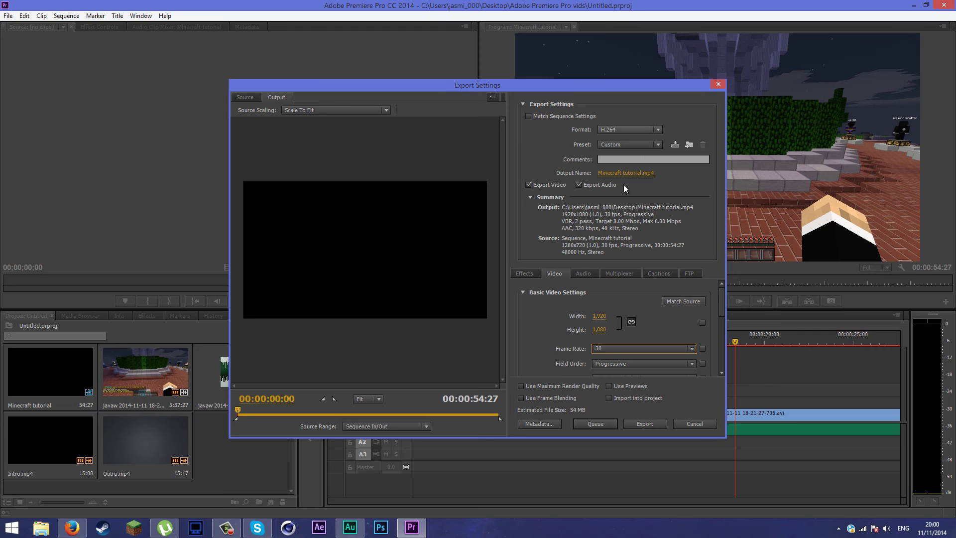
Export Minecraft tutorial.mp4 at 1920x1080, 30 fps and let the 2-pass encode finish
{"action": "left_click", "coordinate": [535, 273]}
{"action": "left_click", "coordinate": [644, 424]}
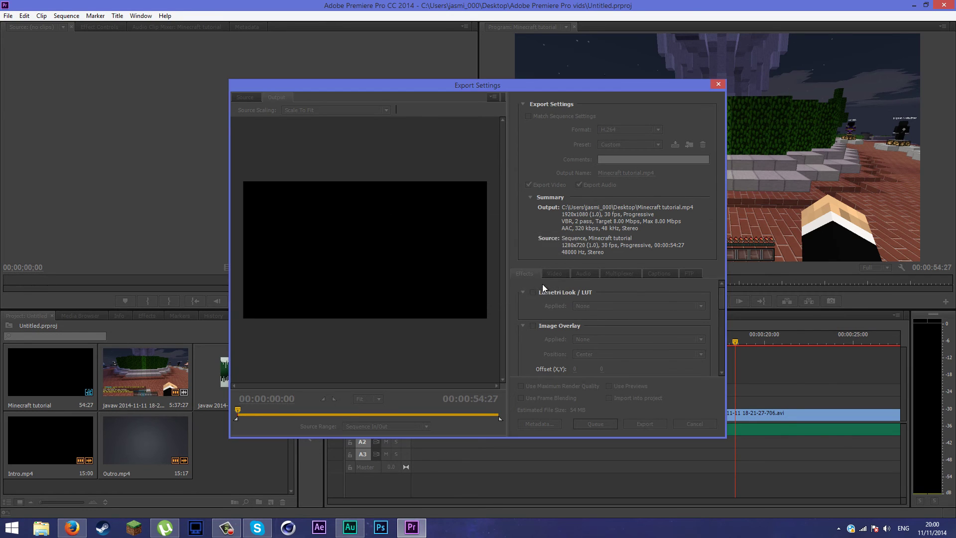
{"action": "left_click_drag", "start_coordinate": [528, 223], "coordinate": [576, 214]}
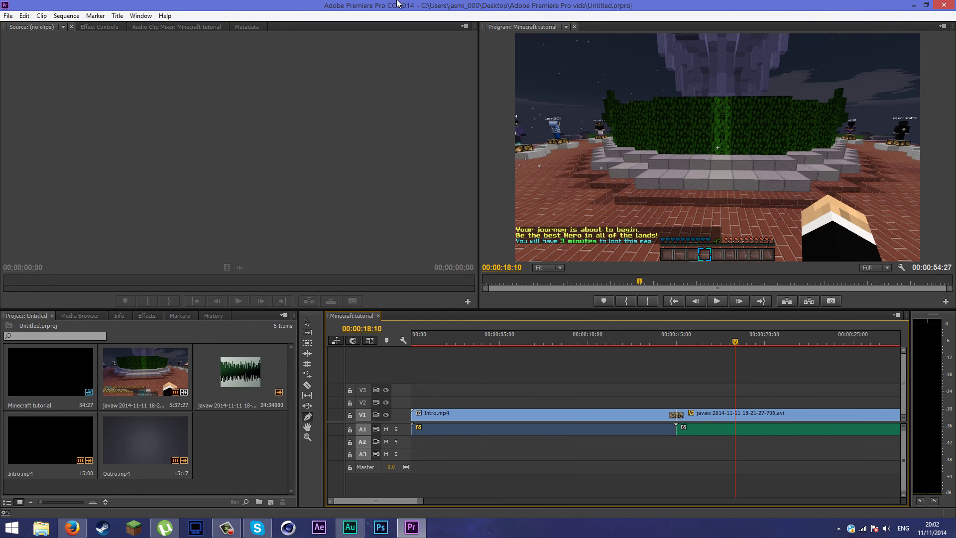
Minimize Premiere and Audition and move Minecraft tutorial.mp4 to the middle of the desktop
{"action": "left_click", "coordinate": [914, 6]}
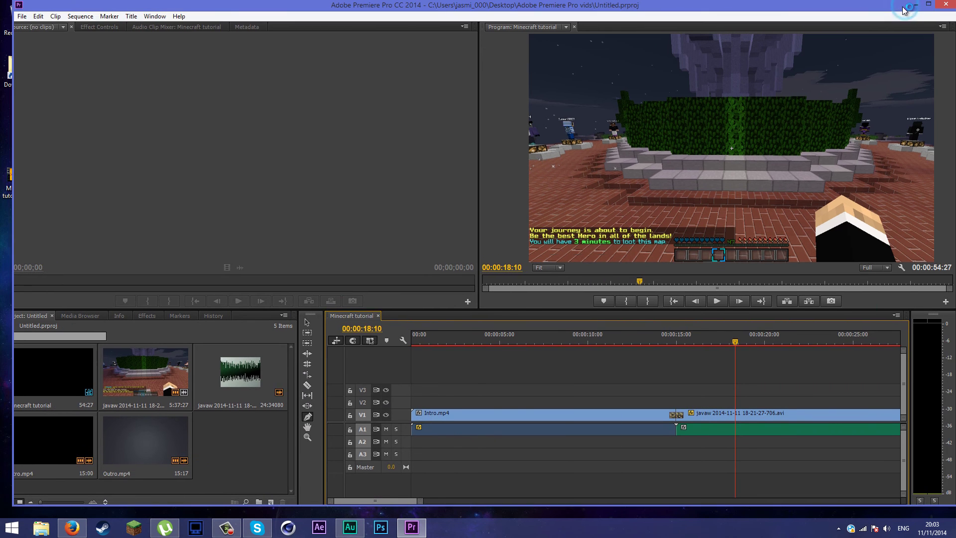
{"action": "left_click", "coordinate": [919, 6]}
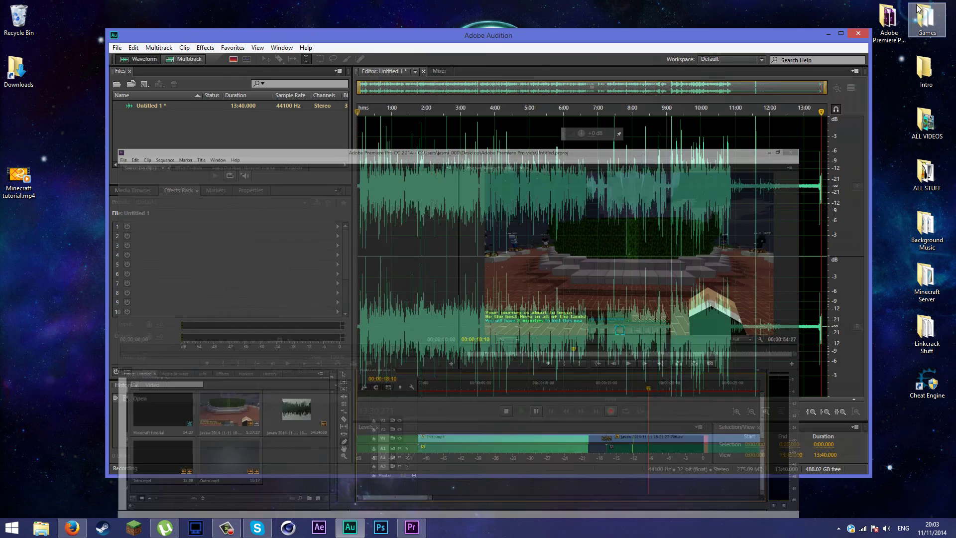
{"action": "left_click", "coordinate": [829, 34]}
{"action": "left_click_drag", "start_coordinate": [3, 188], "coordinate": [269, 241]}
Reopen Export Settings, then cancel the output-name Save As and close without exporting
{"action": "left_click", "coordinate": [412, 527]}
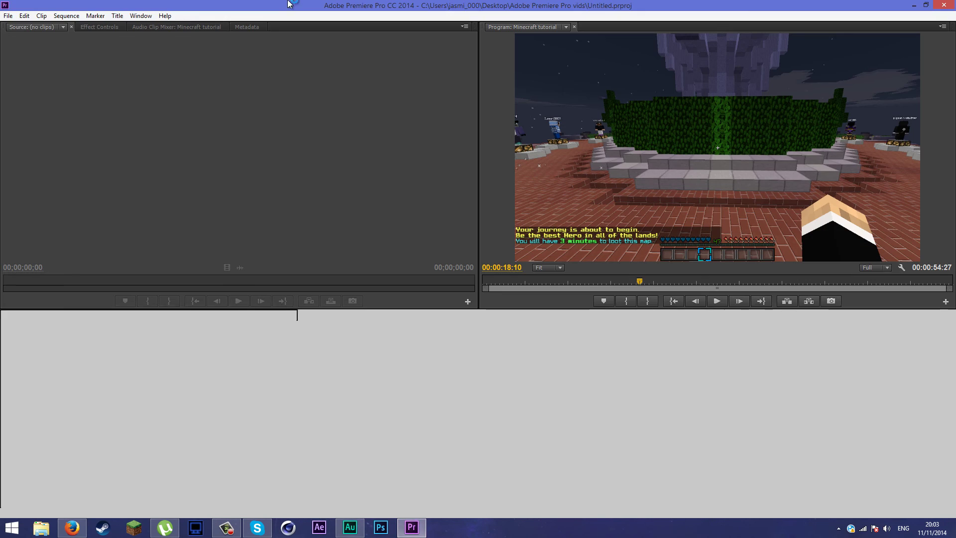
{"action": "left_click", "coordinate": [8, 16]}
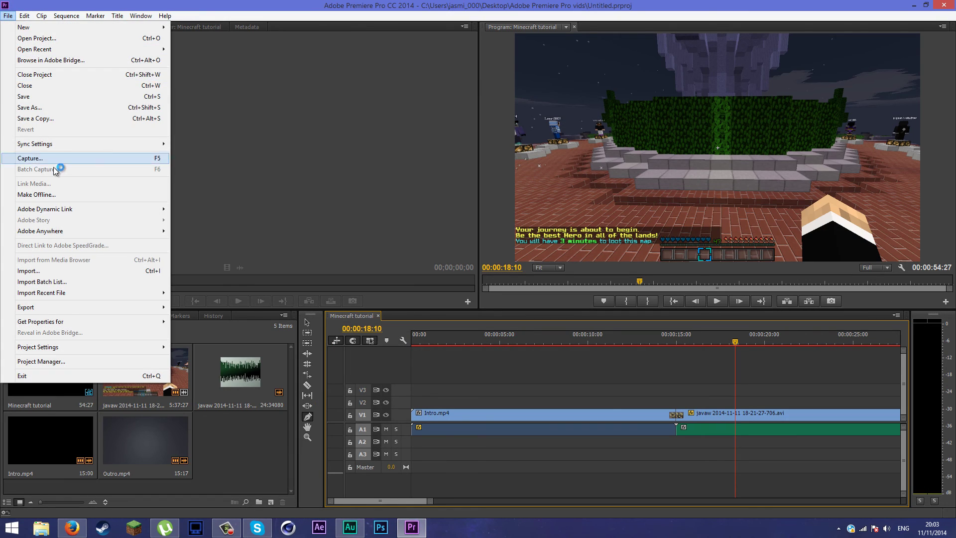
{"action": "mouse_move", "coordinate": [97, 307]}
{"action": "left_click", "coordinate": [228, 312]}
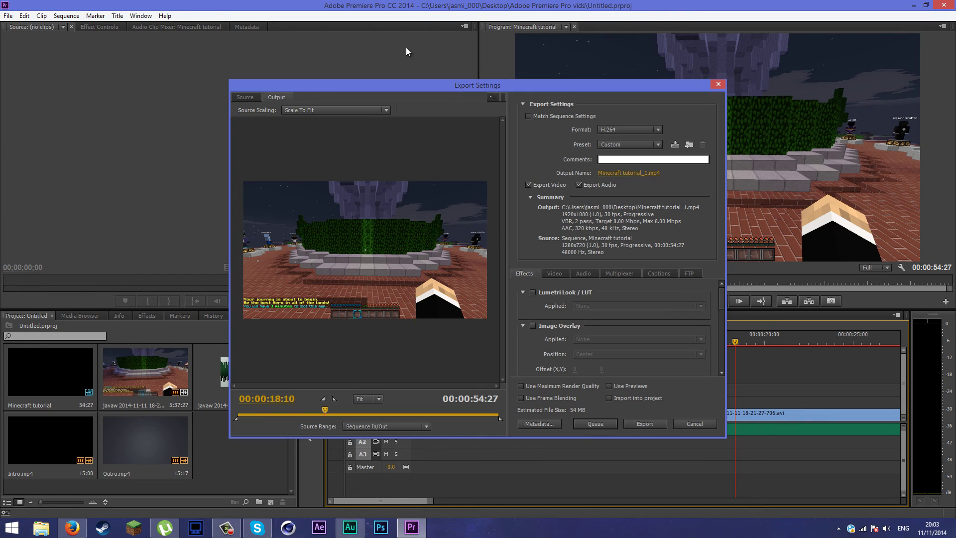
{"action": "left_click", "coordinate": [609, 173]}
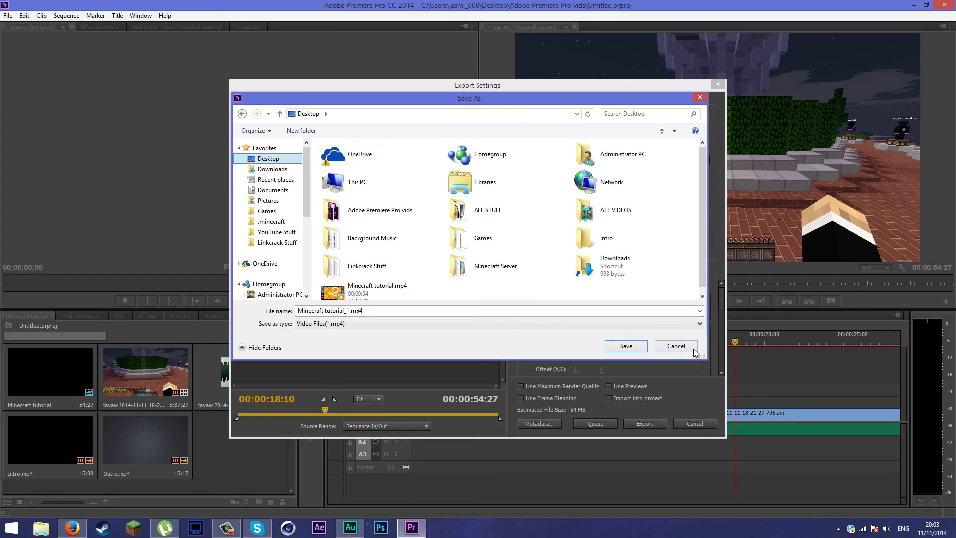
{"action": "left_click", "coordinate": [701, 97]}
{"action": "left_click", "coordinate": [718, 84]}
Play Minecraft tutorial.mp4 in Windows Media Player at lower volume in a smaller window
{"action": "left_click", "coordinate": [912, 5]}
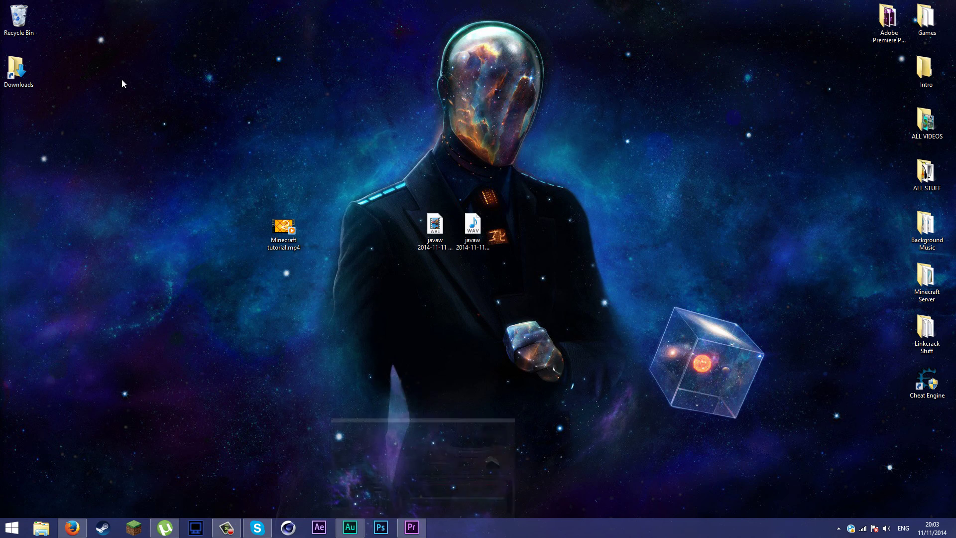
{"action": "double_click", "coordinate": [287, 226]}
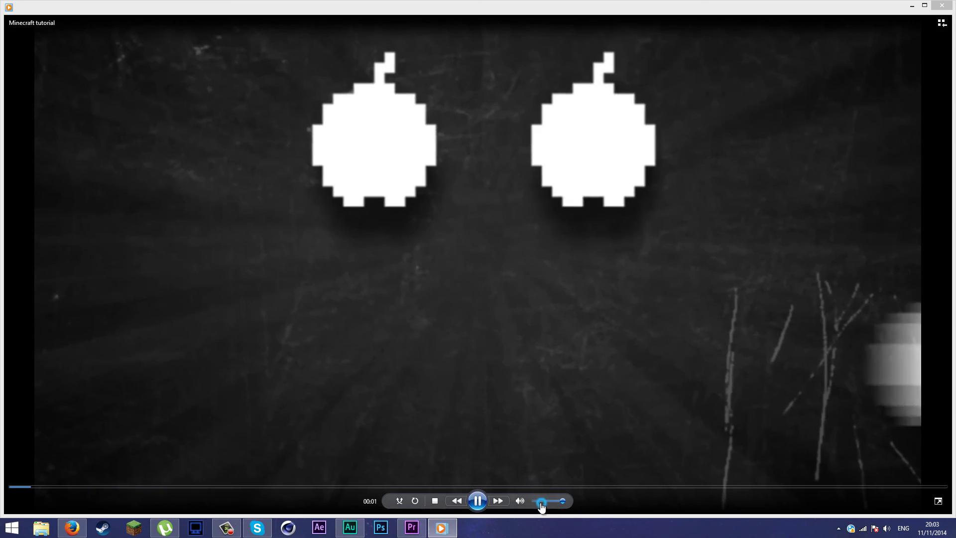
{"action": "left_click", "coordinate": [541, 501]}
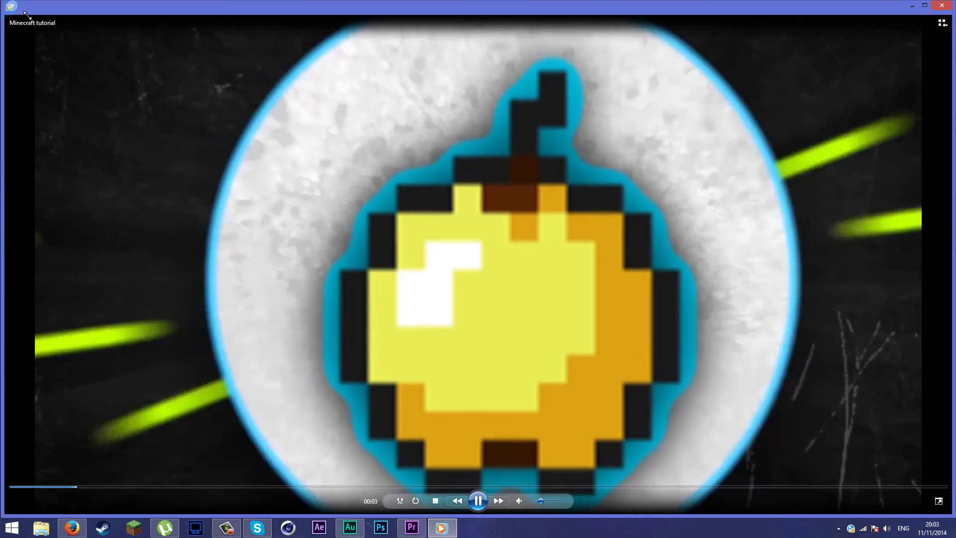
{"action": "double_click", "coordinate": [383, 13]}
{"action": "left_click_drag", "start_coordinate": [111, 56], "coordinate": [185, 71]}
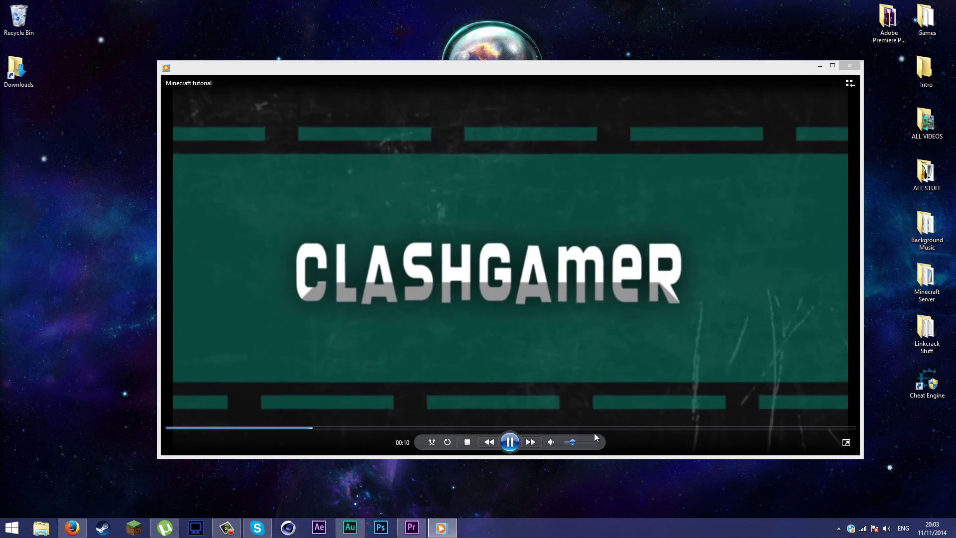
Seek through the video to the gameplay at 00:27, then switch to full screen
{"action": "left_click", "coordinate": [446, 429]}
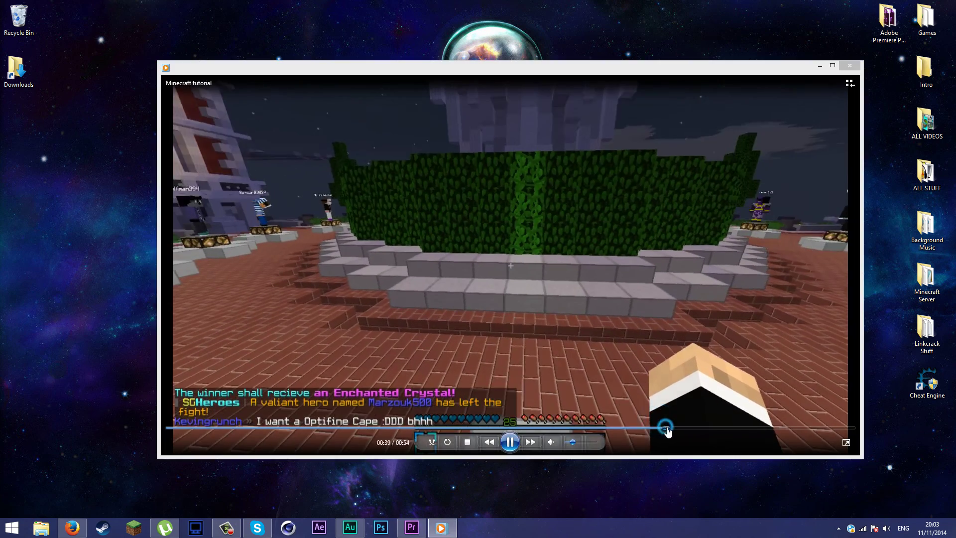
{"action": "left_click", "coordinate": [715, 428]}
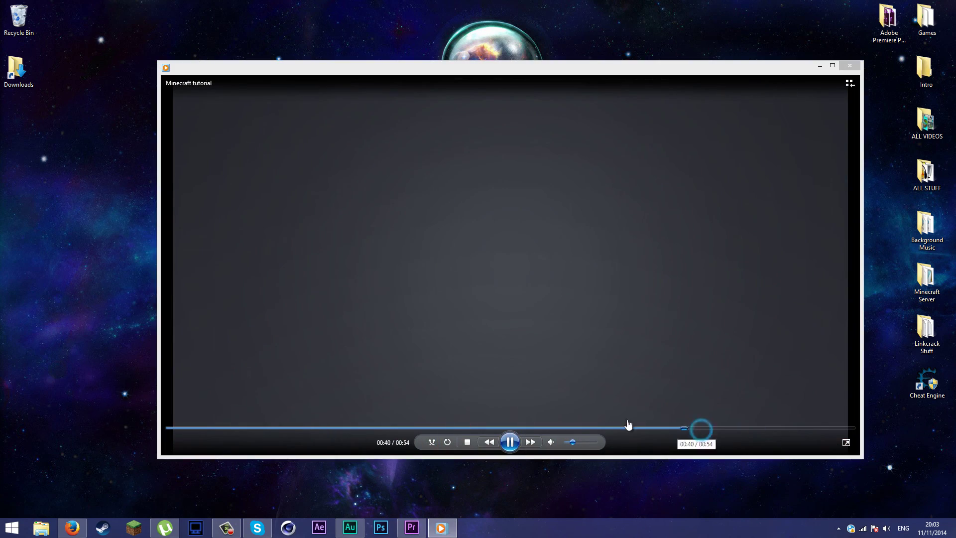
{"action": "left_click", "coordinate": [520, 427]}
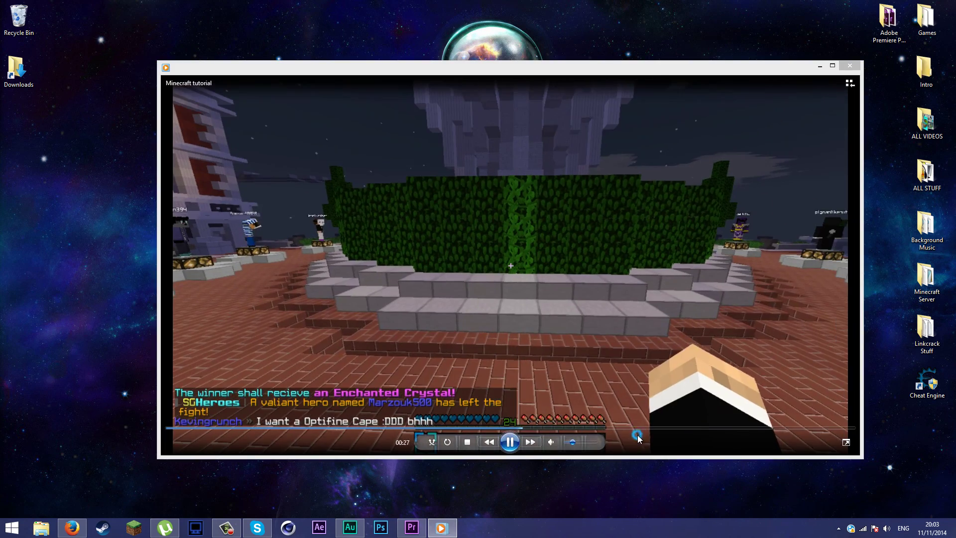
{"action": "left_click", "coordinate": [847, 443]}
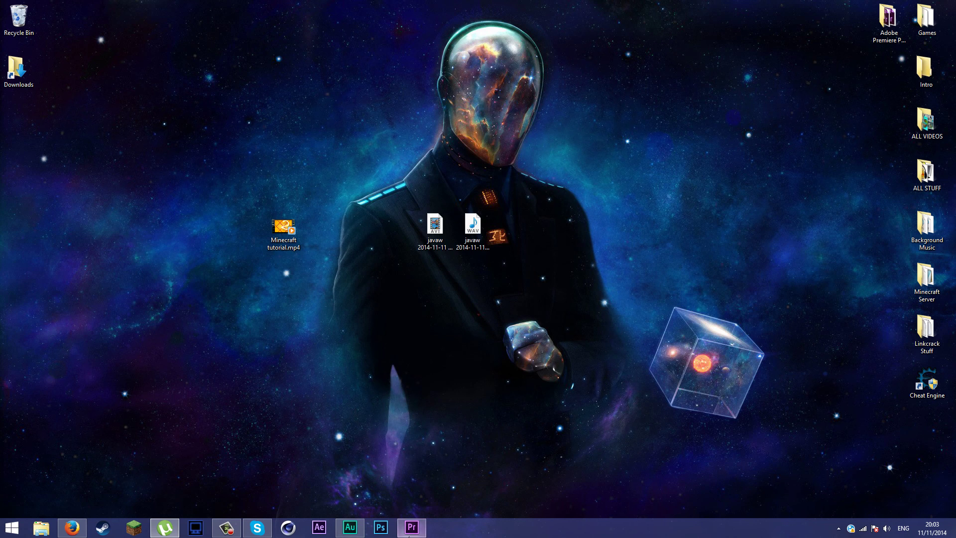
Return to Premiere, move the playhead to the CLASHGAMER intro title, and show the Project panel
{"action": "left_click", "coordinate": [412, 527]}
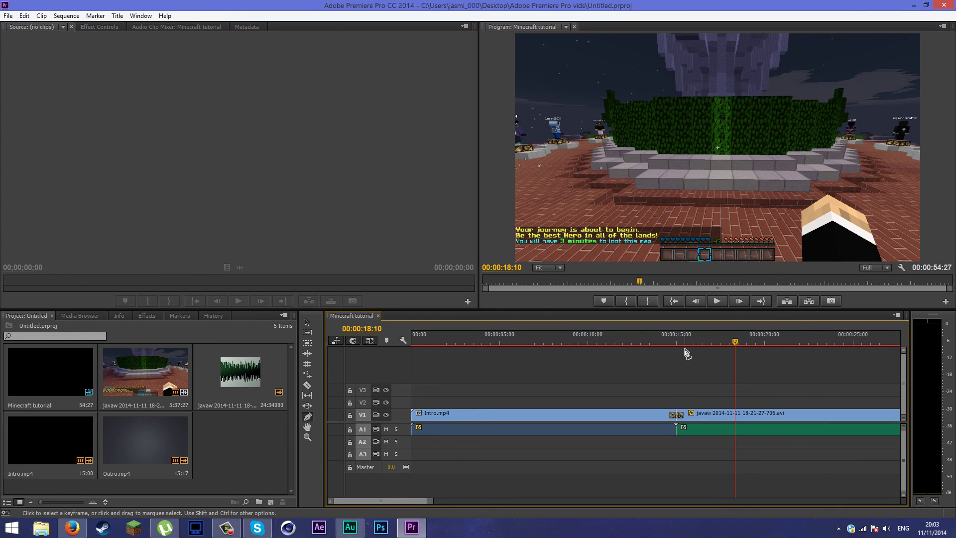
{"action": "left_click_drag", "start_coordinate": [655, 344], "coordinate": [448, 342]}
{"action": "left_click", "coordinate": [313, 324]}
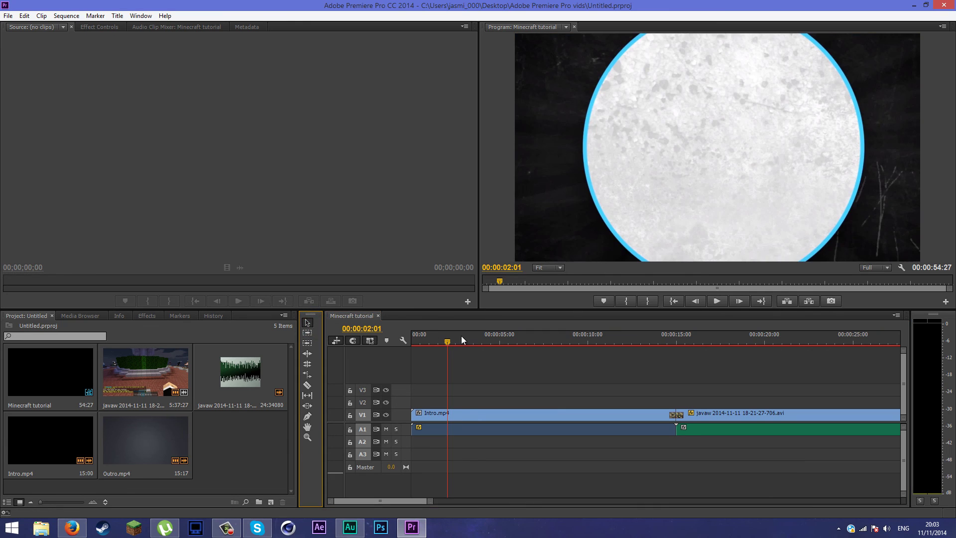
{"action": "left_click", "coordinate": [823, 343]}
{"action": "left_click", "coordinate": [540, 344]}
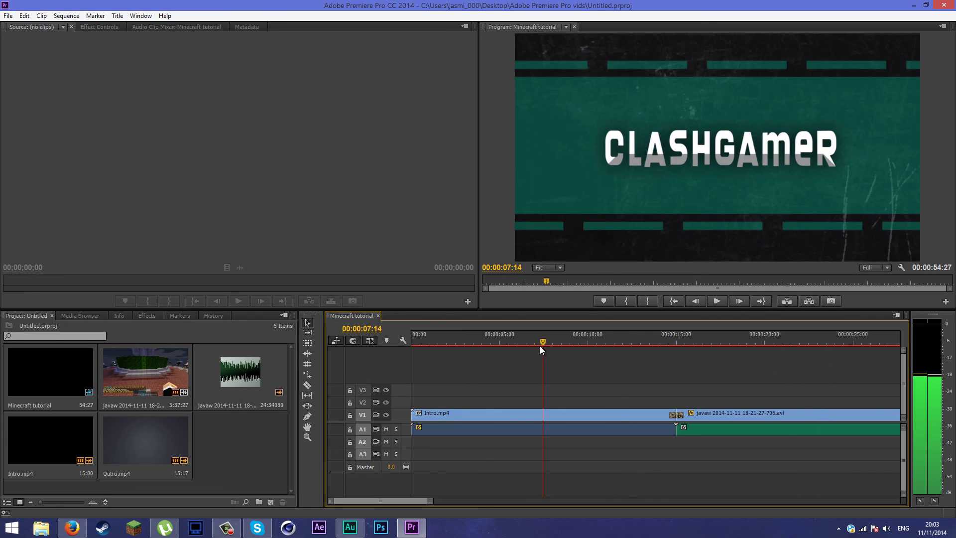
{"action": "left_click", "coordinate": [145, 317]}
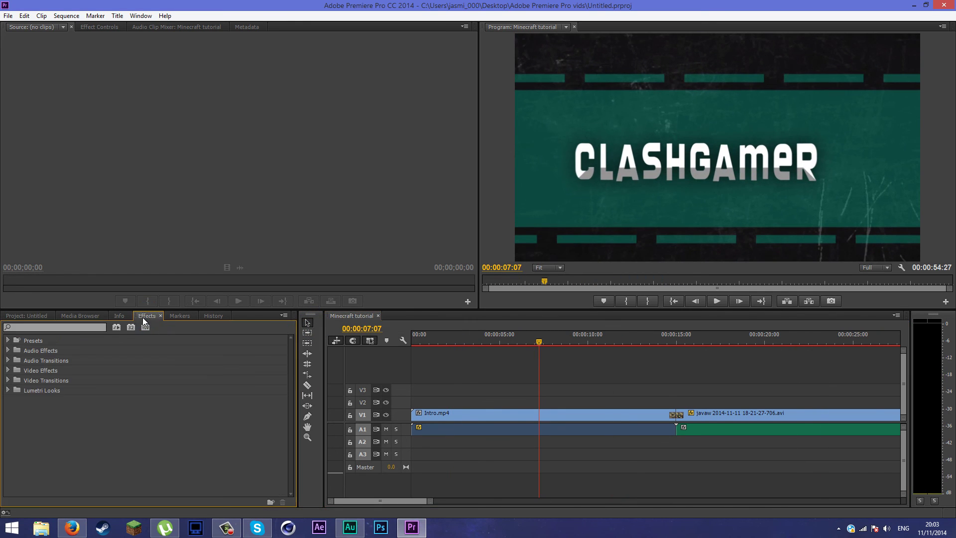
{"action": "left_click", "coordinate": [19, 318]}
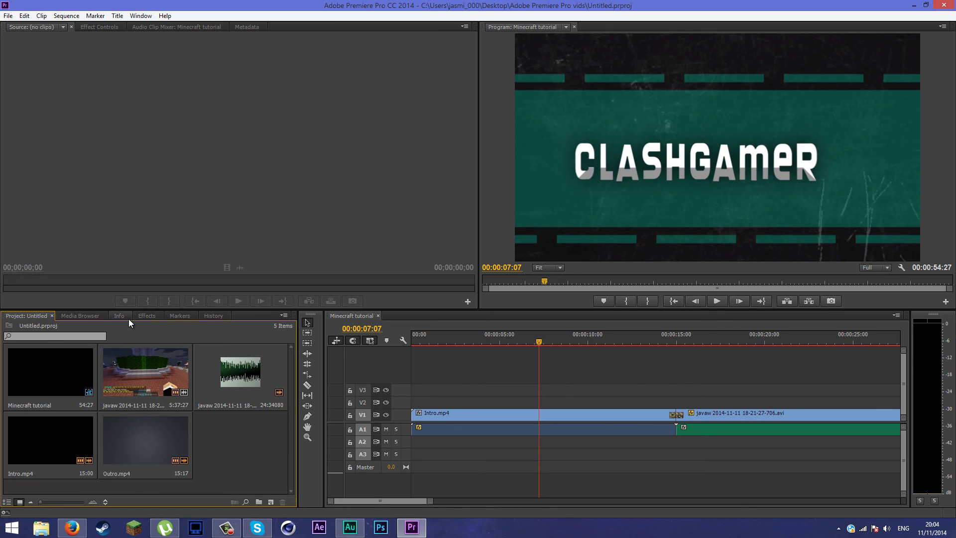